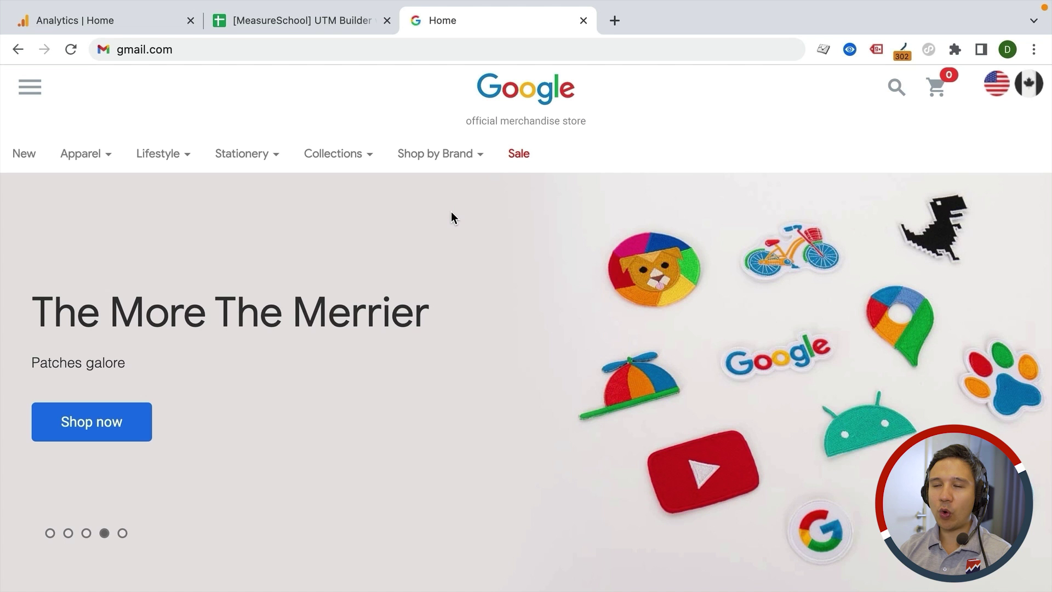
In the UTM Builder sheet, review row 3's landing page, medium email and source Newsletter_Sept_2022
scroll(451, 216, "down", 3)
scroll(451, 215, "down", 8)
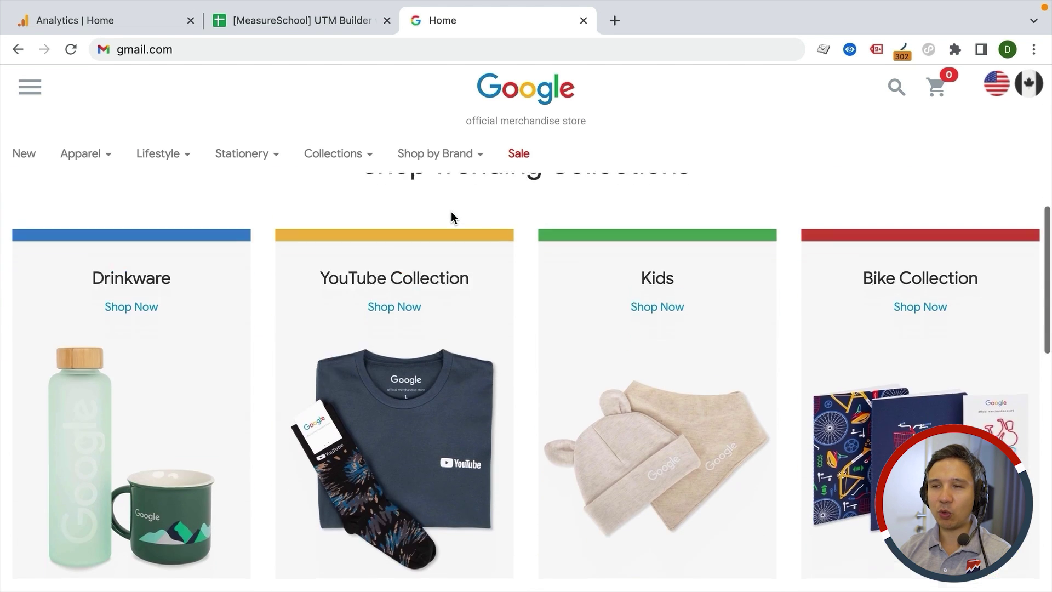
scroll(451, 214, "down", 3)
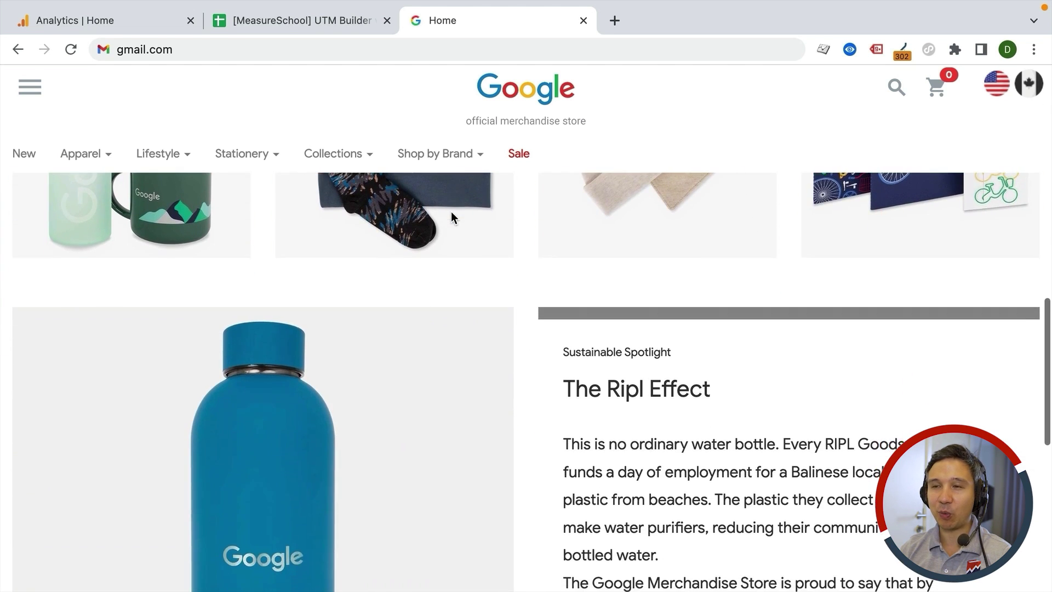
scroll(451, 213, "up", 5)
scroll(451, 216, "up", 1)
scroll(451, 217, "down", 10)
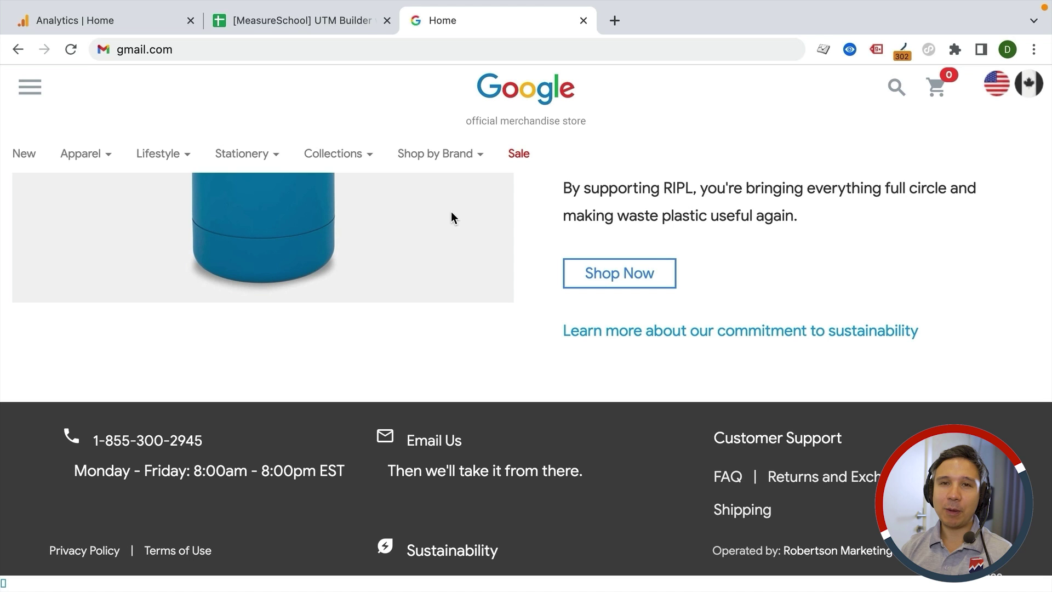
left_click(283, 24)
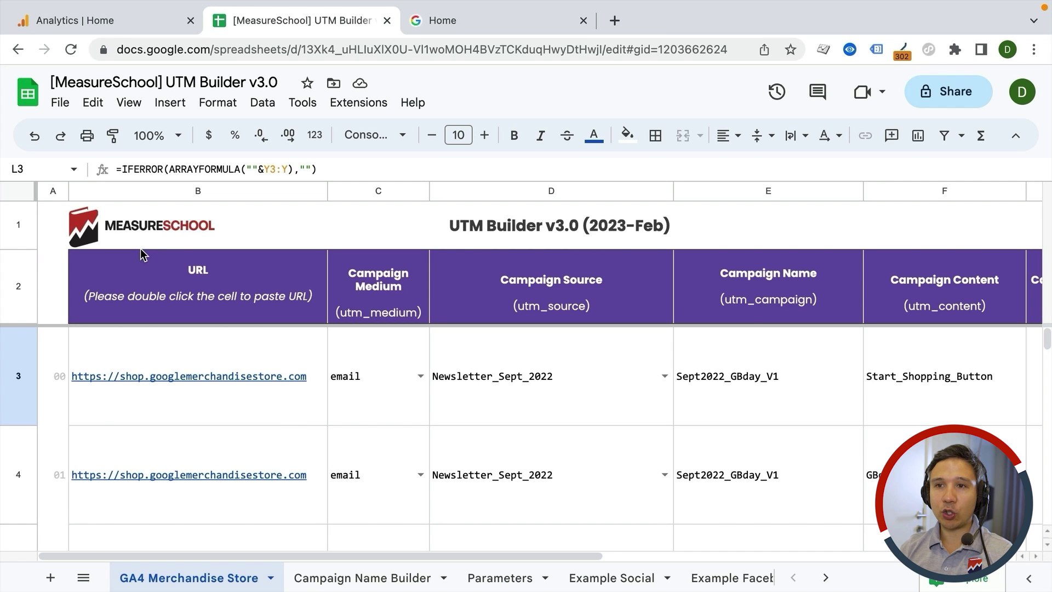
left_click(132, 351)
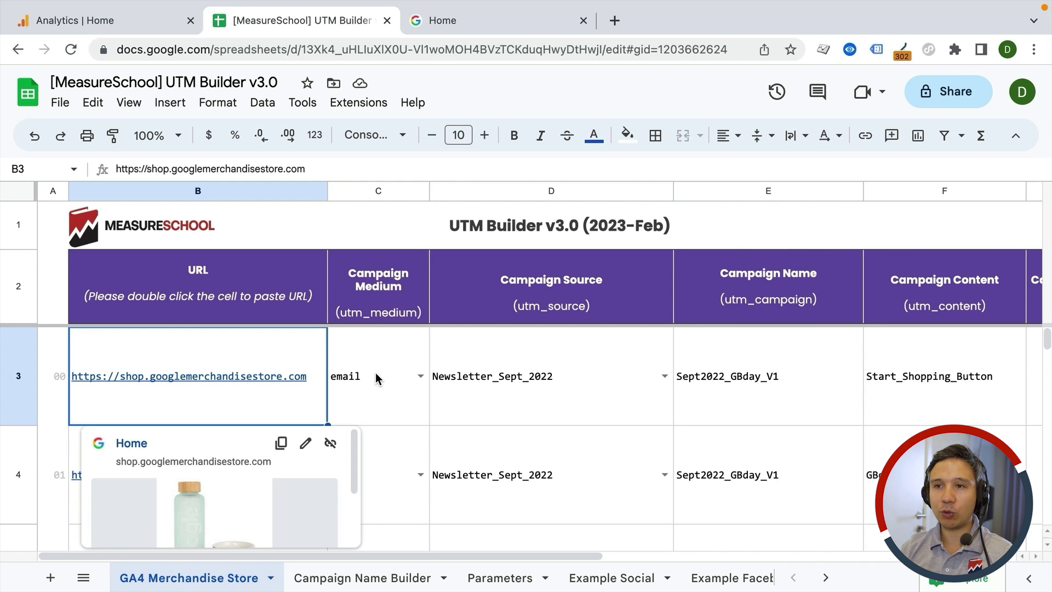
left_click(367, 353)
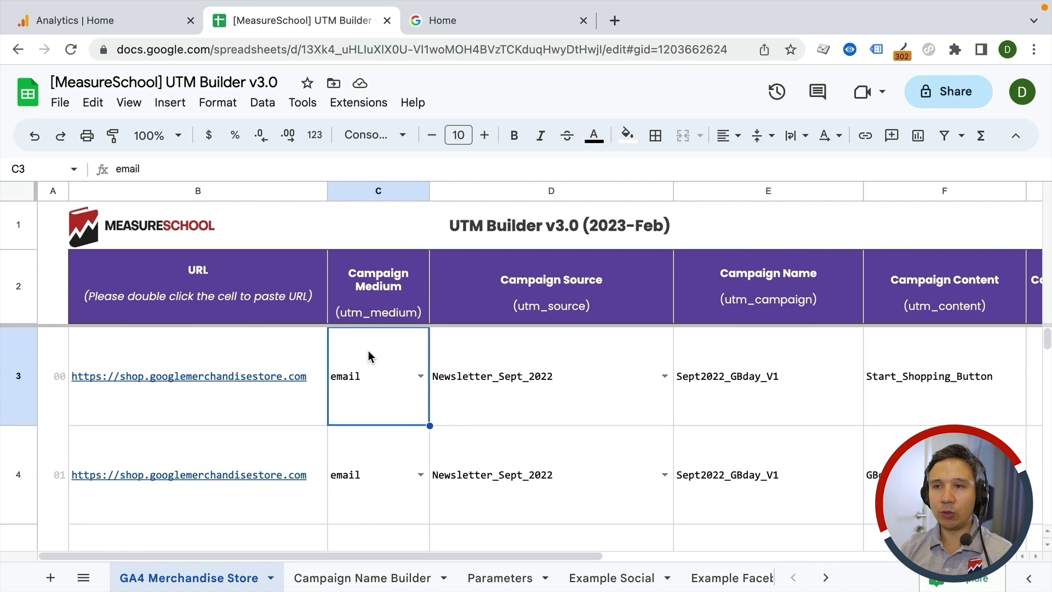
left_click(493, 359)
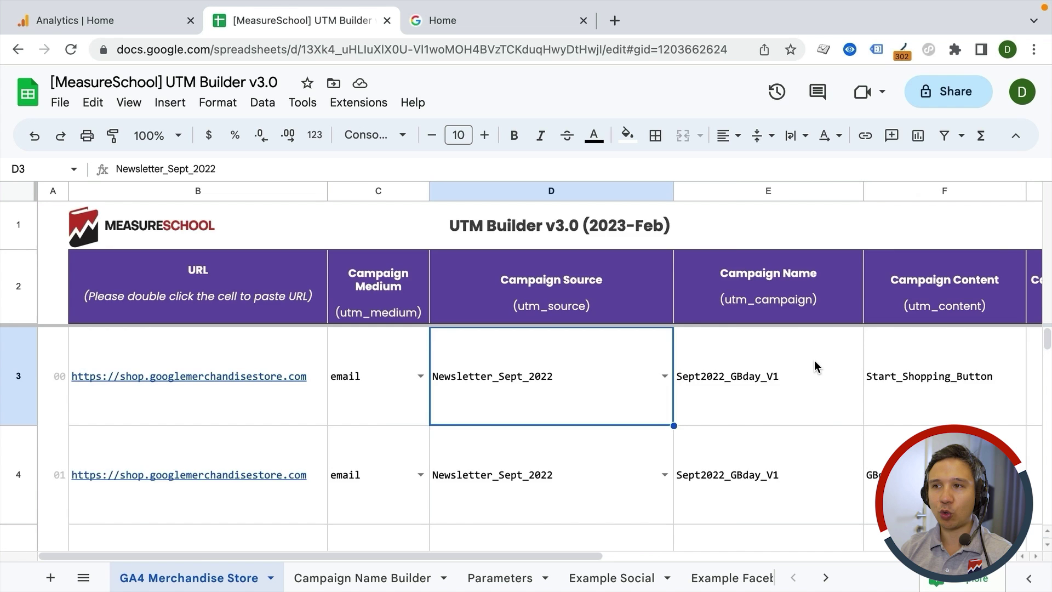
Check campaign Sept2022_GBday_V1 and content Start_Shopping_Button, then copy L3's UTM Appended URL
scroll(814, 362, "right", 5)
left_click(495, 382)
left_click(653, 374)
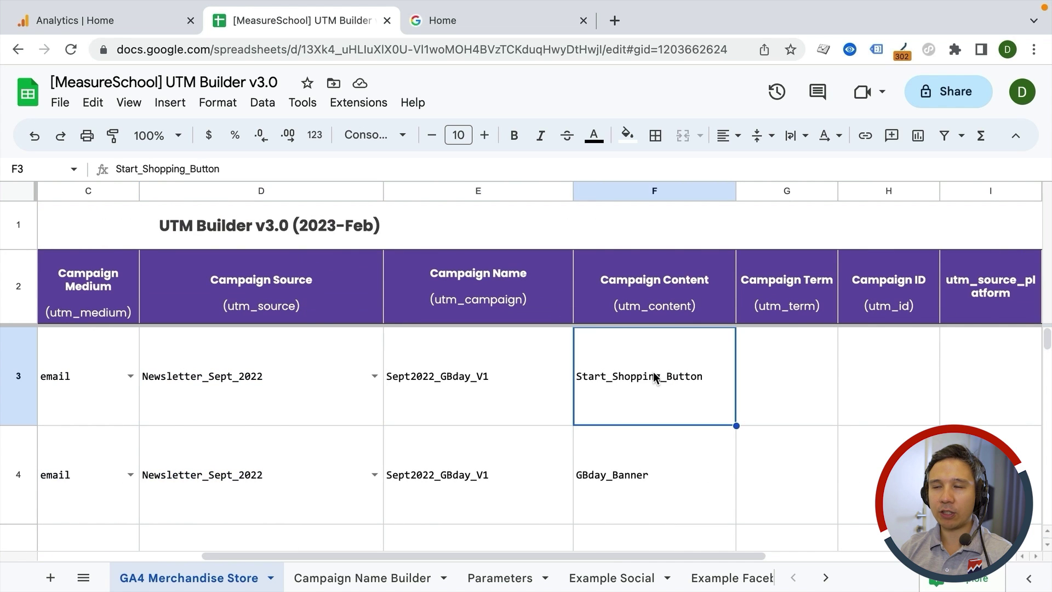
scroll(655, 376, "right", 3)
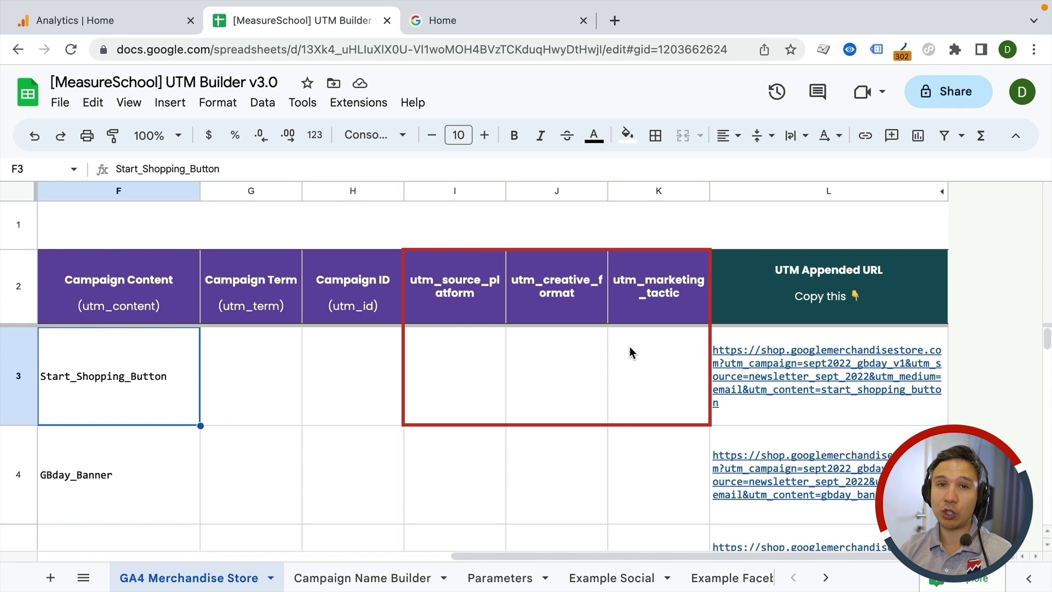
left_click(848, 364)
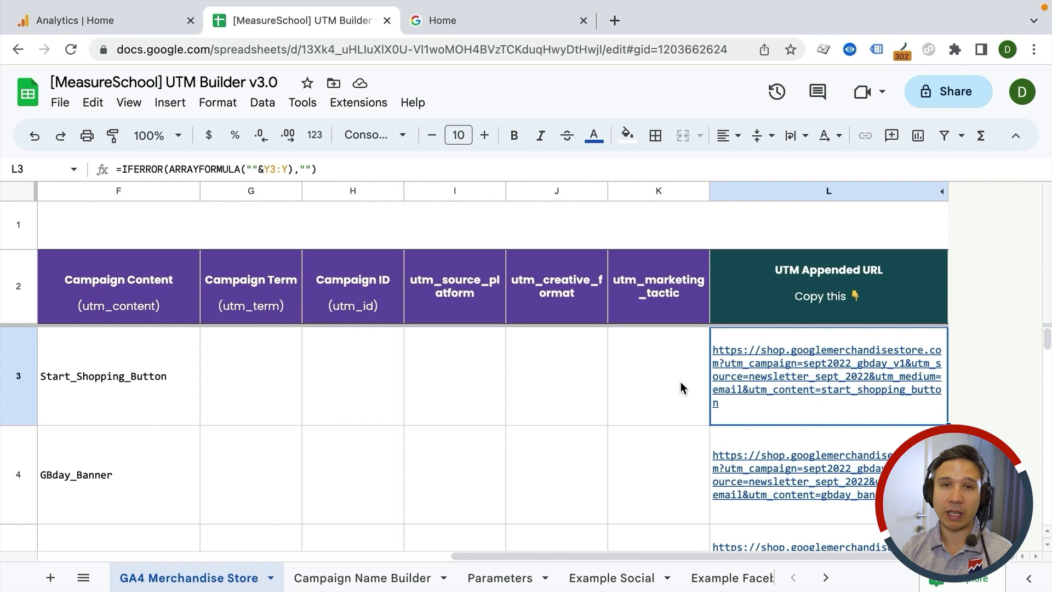
left_click(497, 21)
Load the store through the pasted UTM-tagged newsletter URL and inspect its UTM parameters
left_click(340, 50)
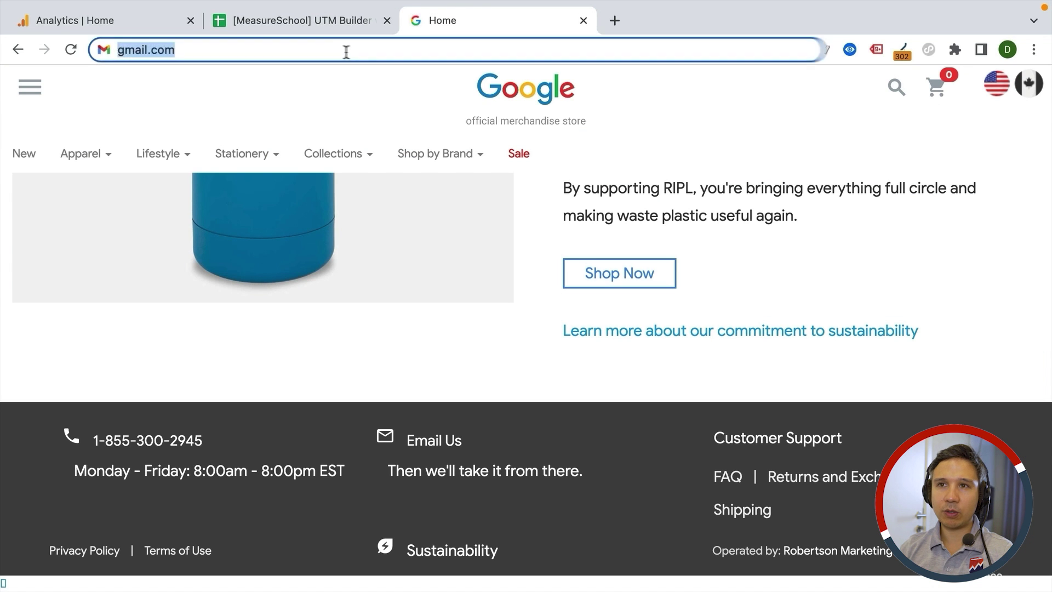
key("super+v")
key("Return")
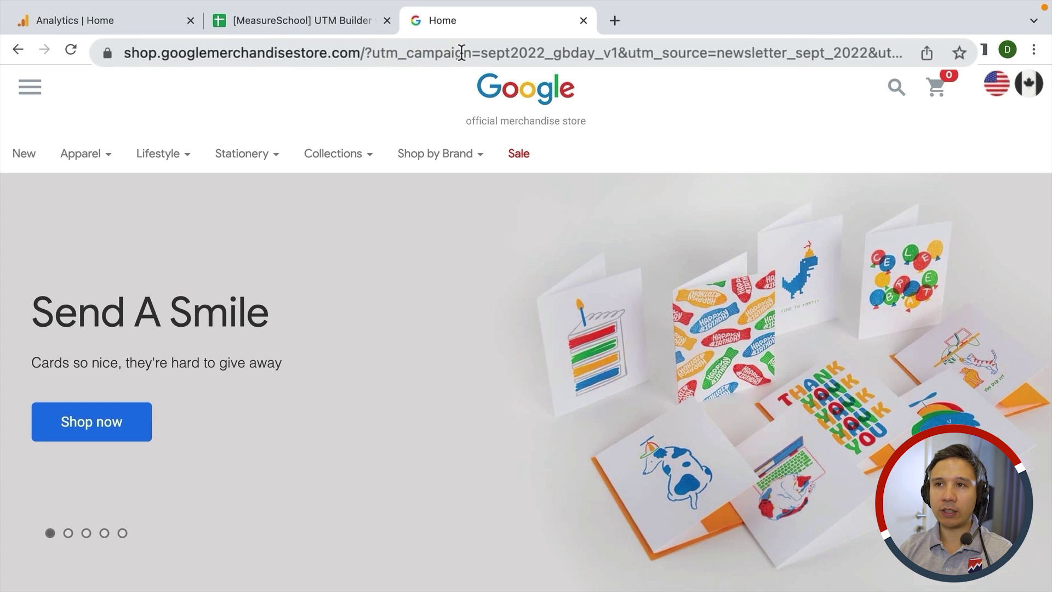
left_click_drag(486, 52, 952, 59)
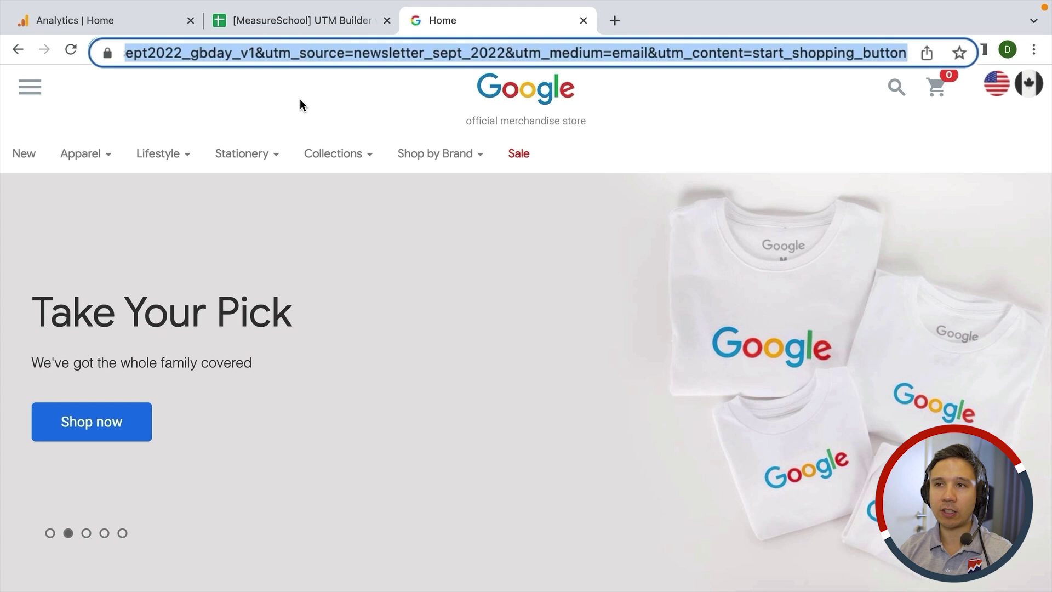
left_click(64, 20)
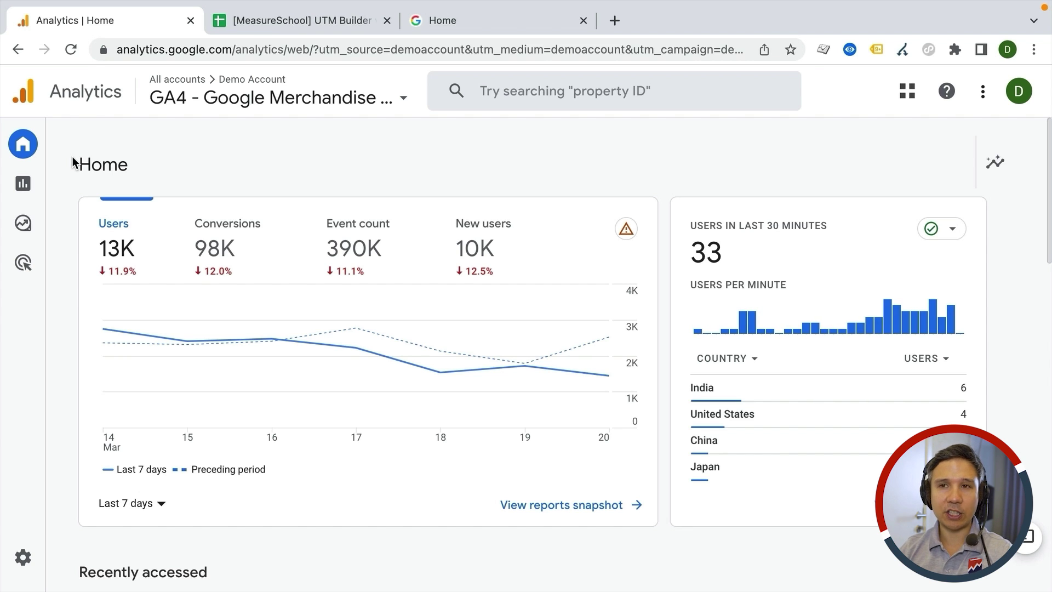
Open the Traffic acquisition report under Reports > Acquisition
left_click(24, 185)
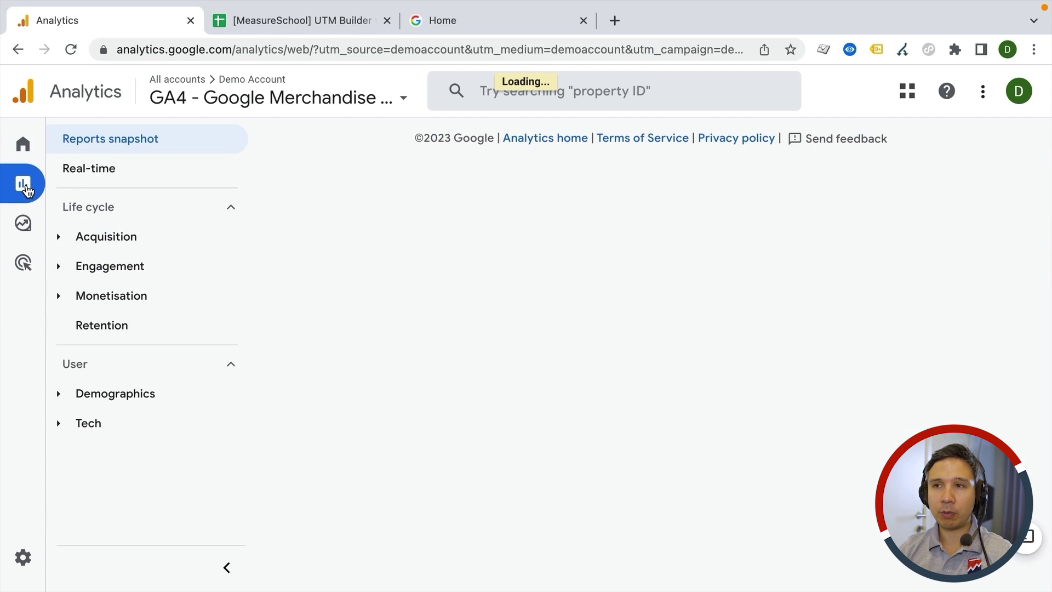
left_click(59, 240)
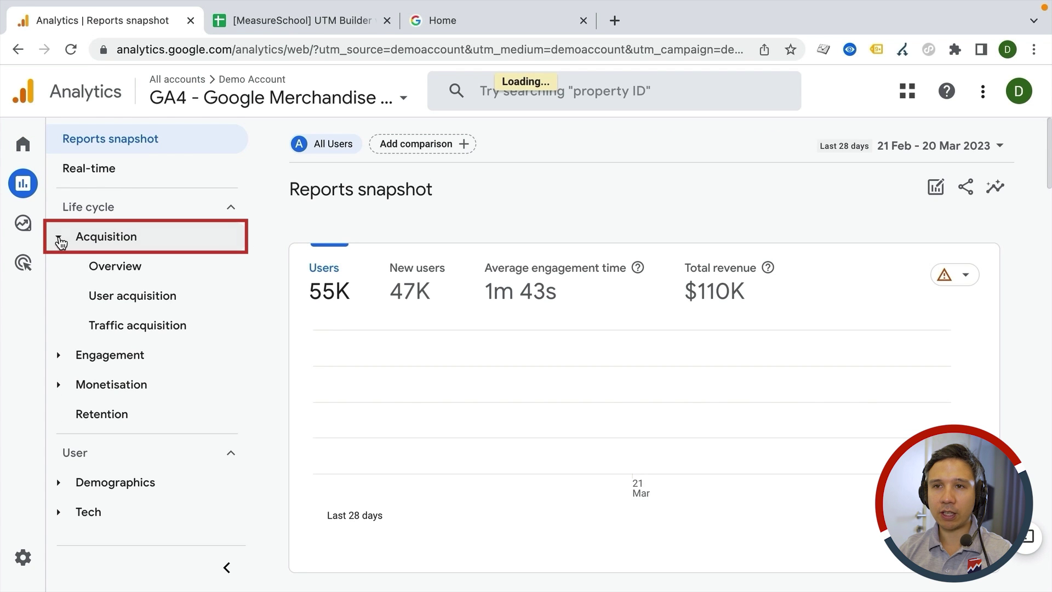
left_click(112, 329)
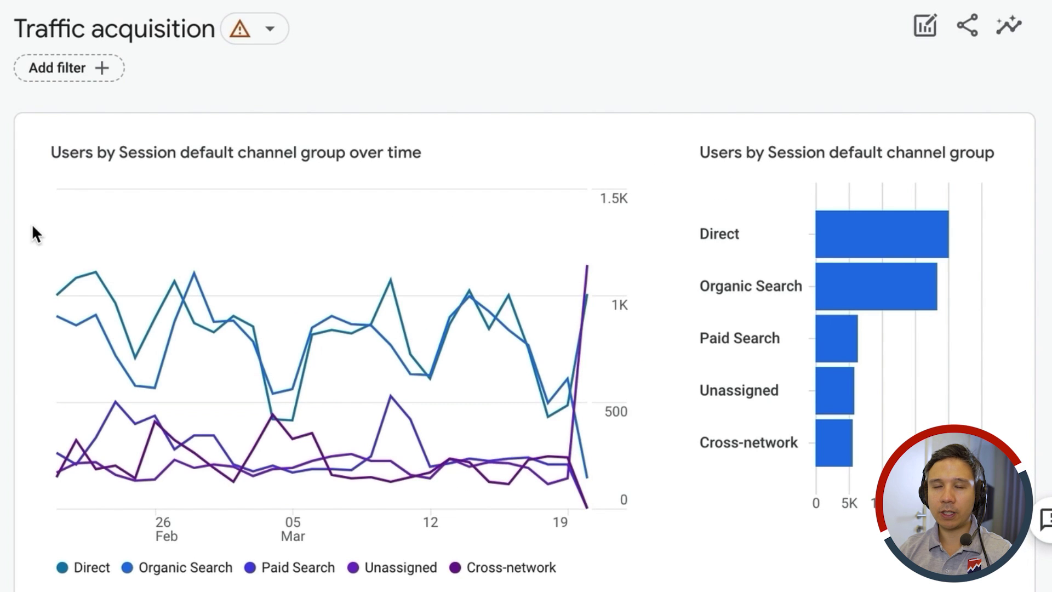
scroll(22, 221, "down", 3)
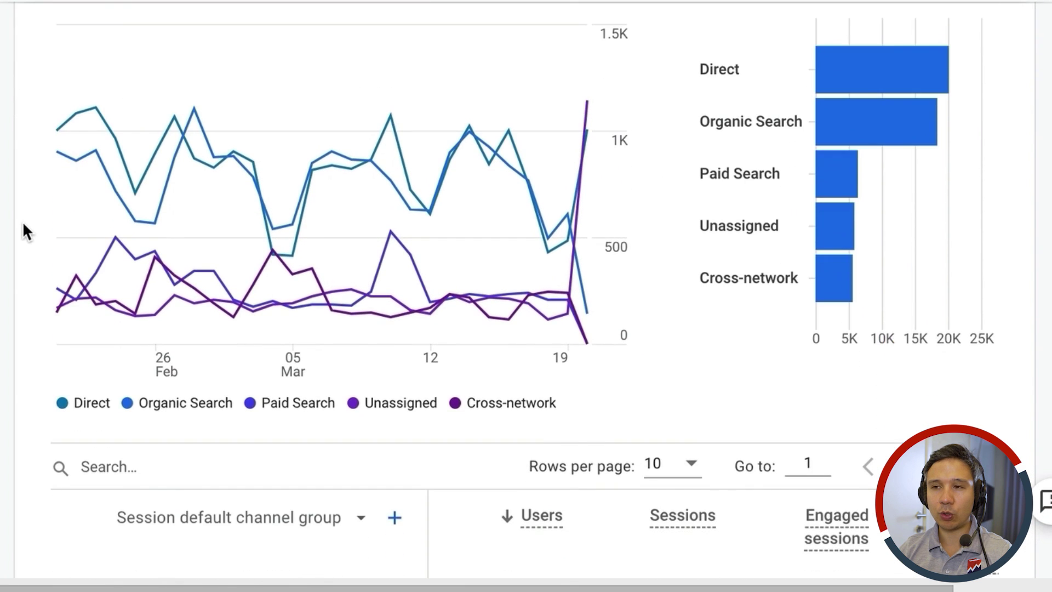
scroll(22, 221, "down", 5)
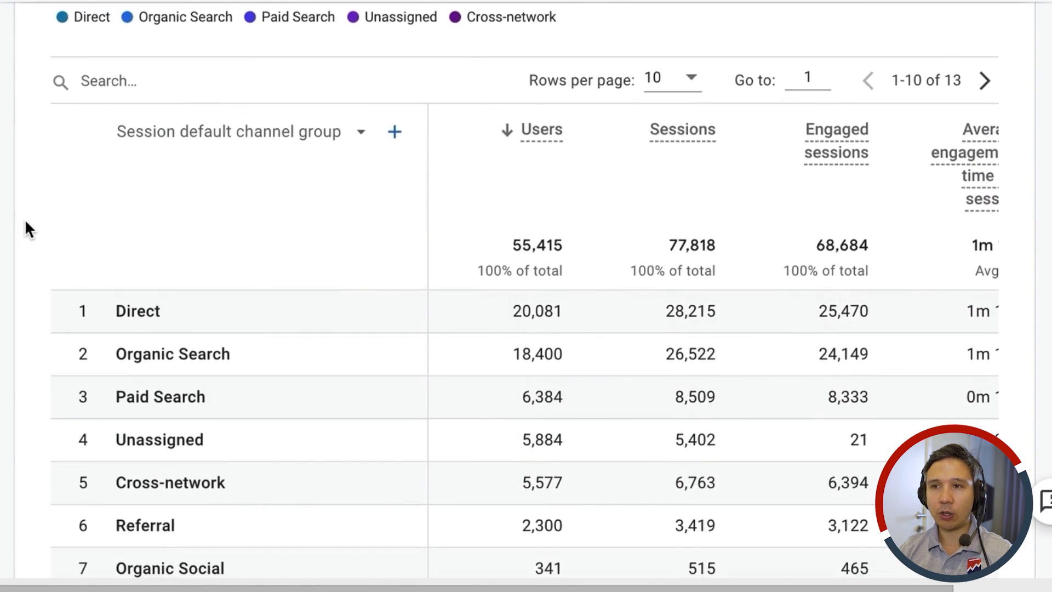
Change the table's primary dimension to Session source/medium and scan the rows
left_click(222, 146)
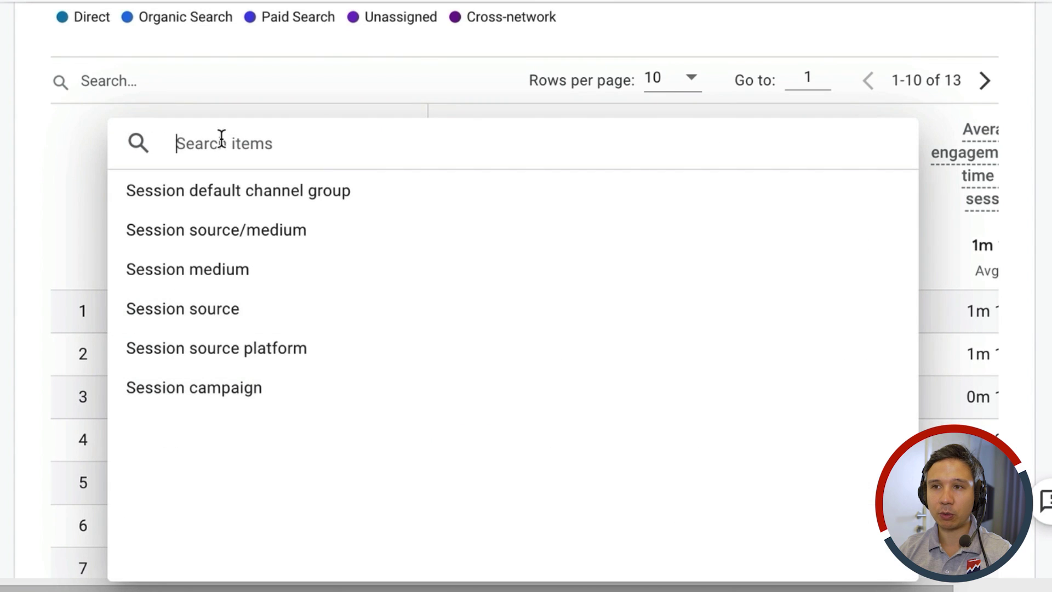
left_click(207, 245)
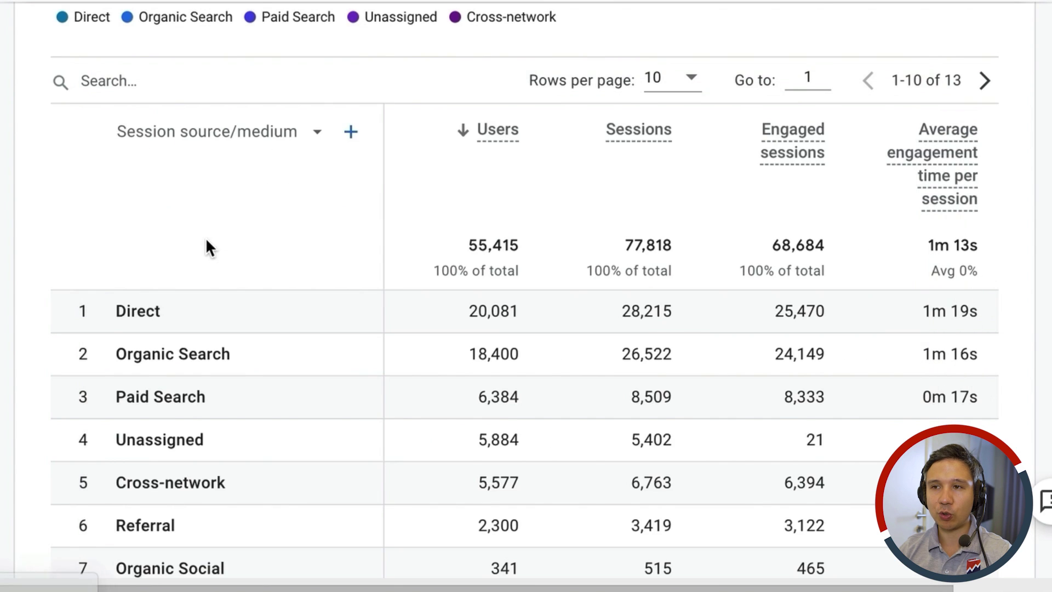
scroll(137, 147, "down", 2)
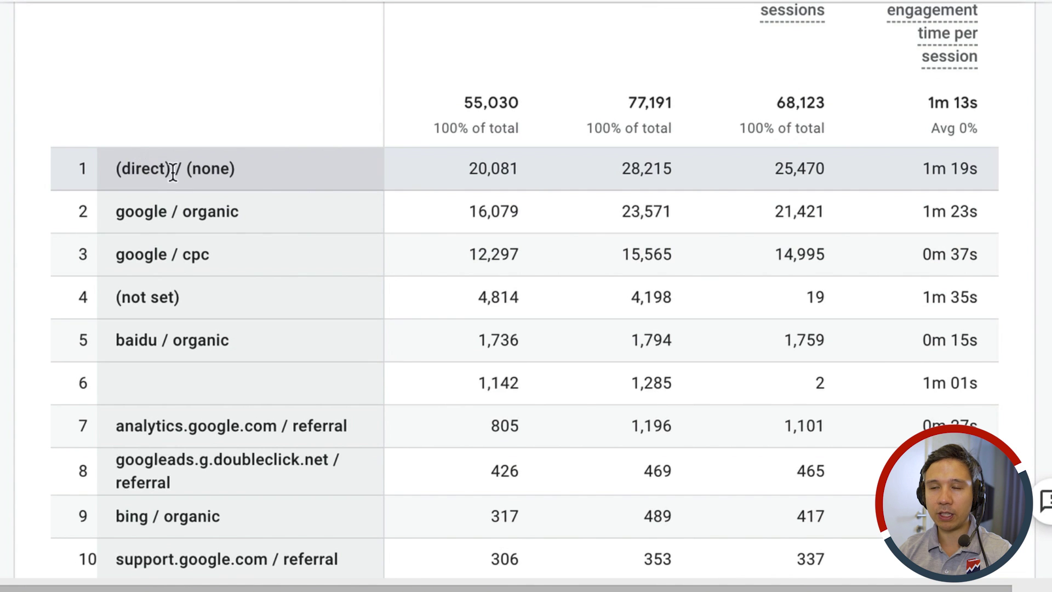
scroll(147, 314, "down", 3)
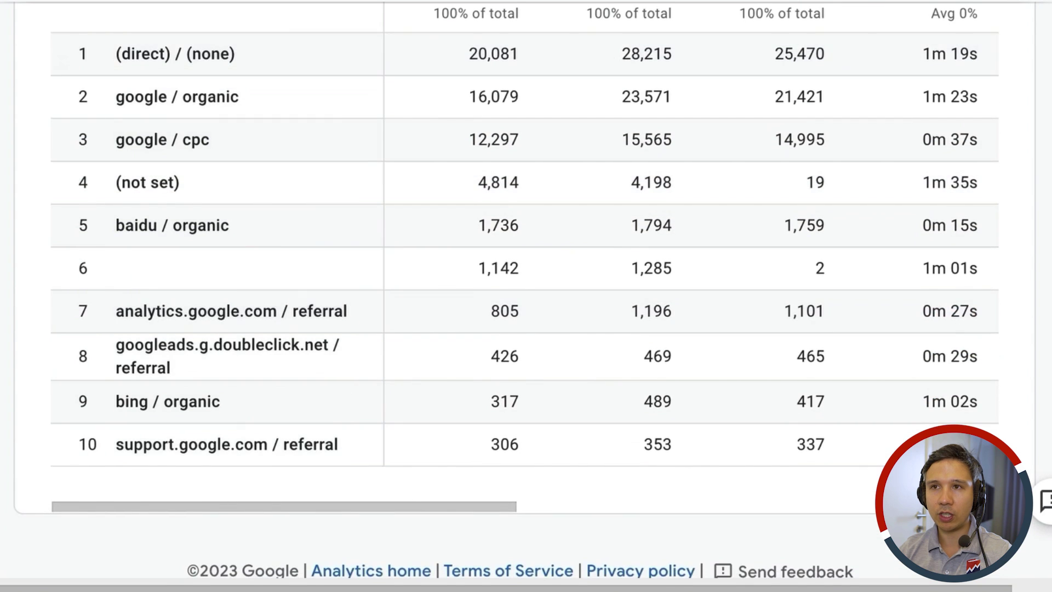
left_click(276, 21)
scroll(277, 423, "left", 10)
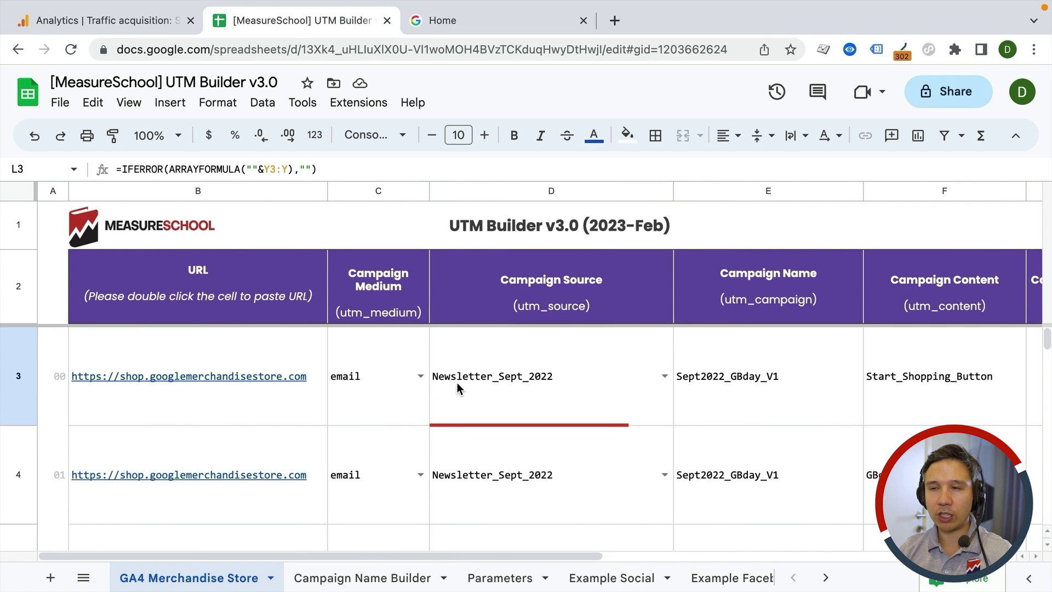
Set Traffic acquisition to 1–30 Sept 2022 and find Newsletter_Sept_2022 / email at 3,770 users
left_click(99, 21)
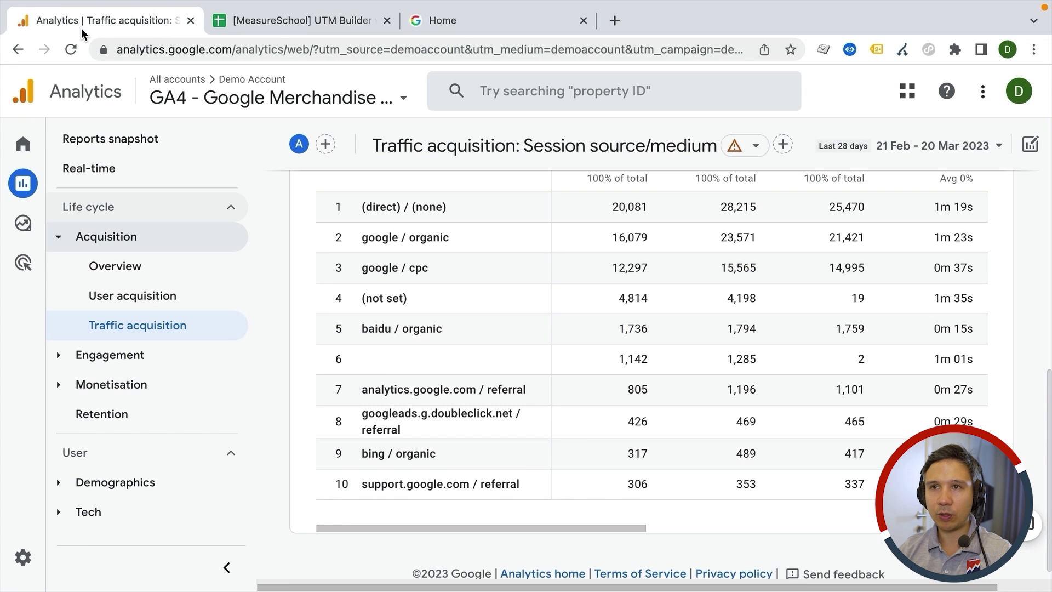
scroll(755, 332, "up", 5)
scroll(755, 332, "up", 3)
left_click(931, 144)
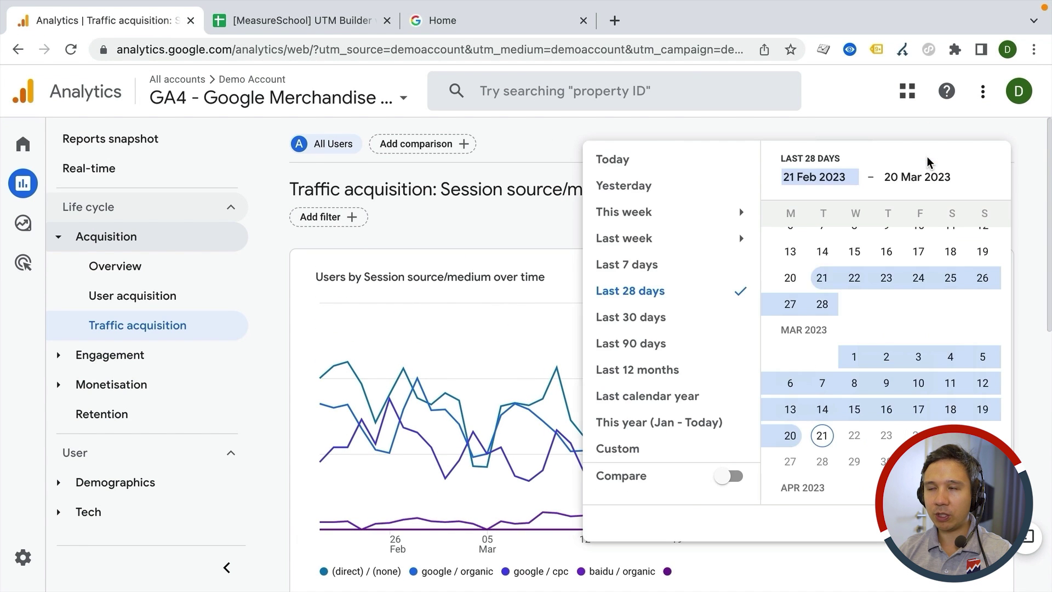
scroll(863, 284, "up", 5)
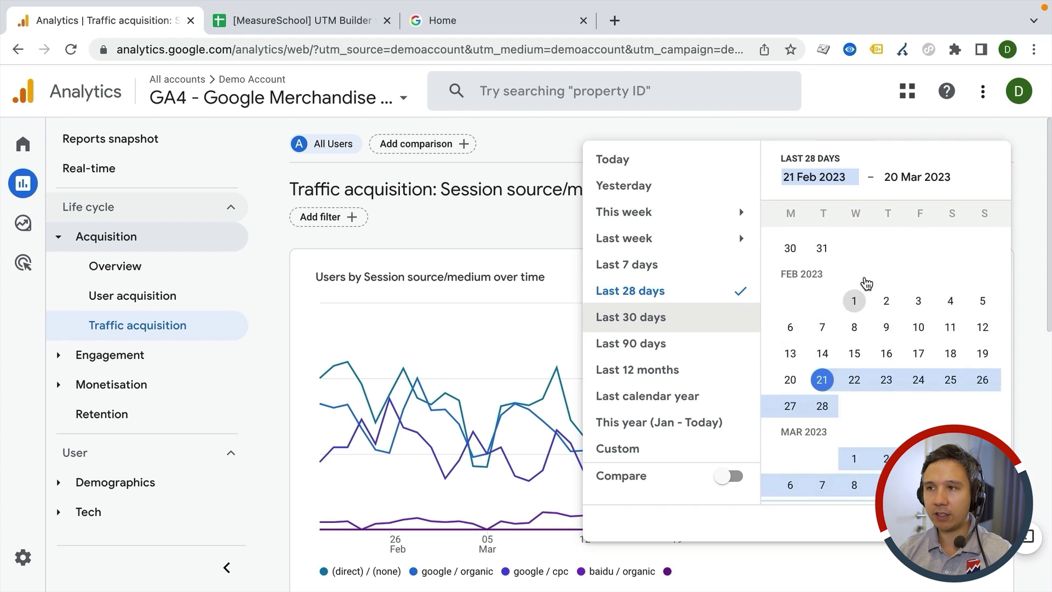
scroll(866, 283, "up", 10)
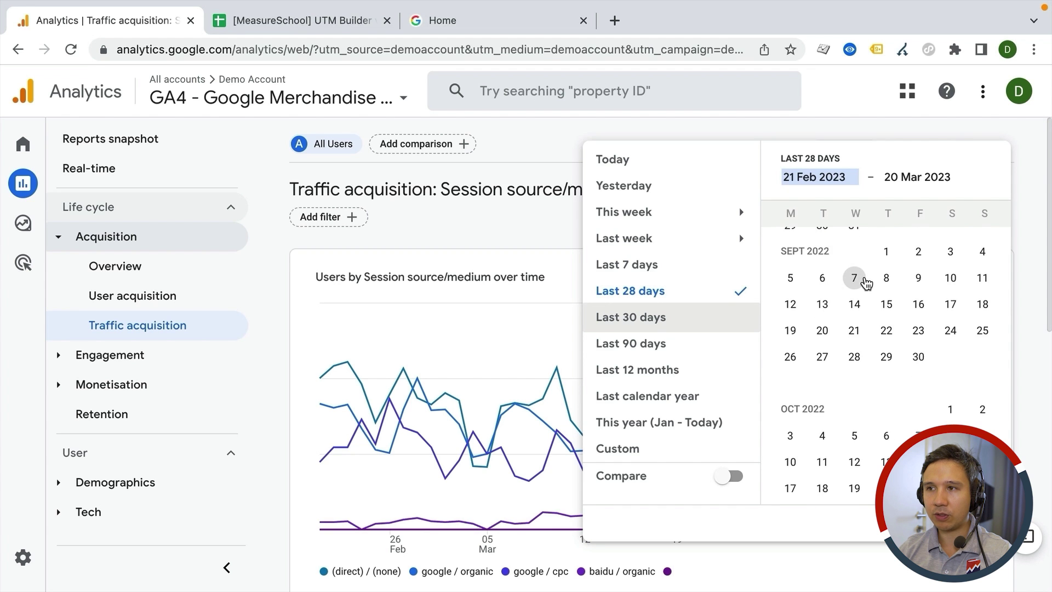
left_click(885, 283)
left_click(918, 388)
left_click(975, 523)
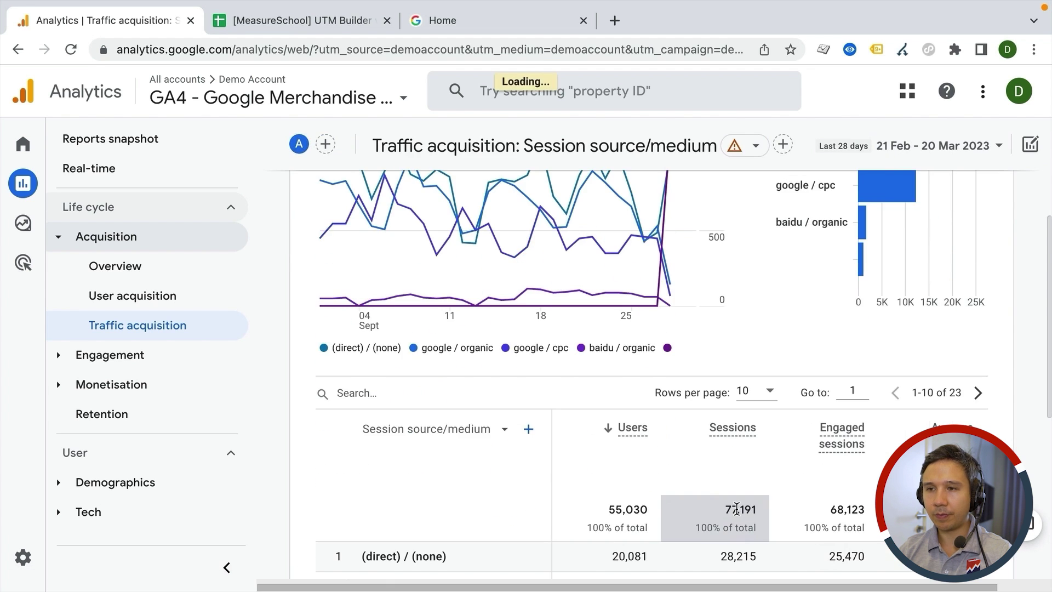
scroll(736, 508, "down", 5)
scroll(737, 508, "down", 4)
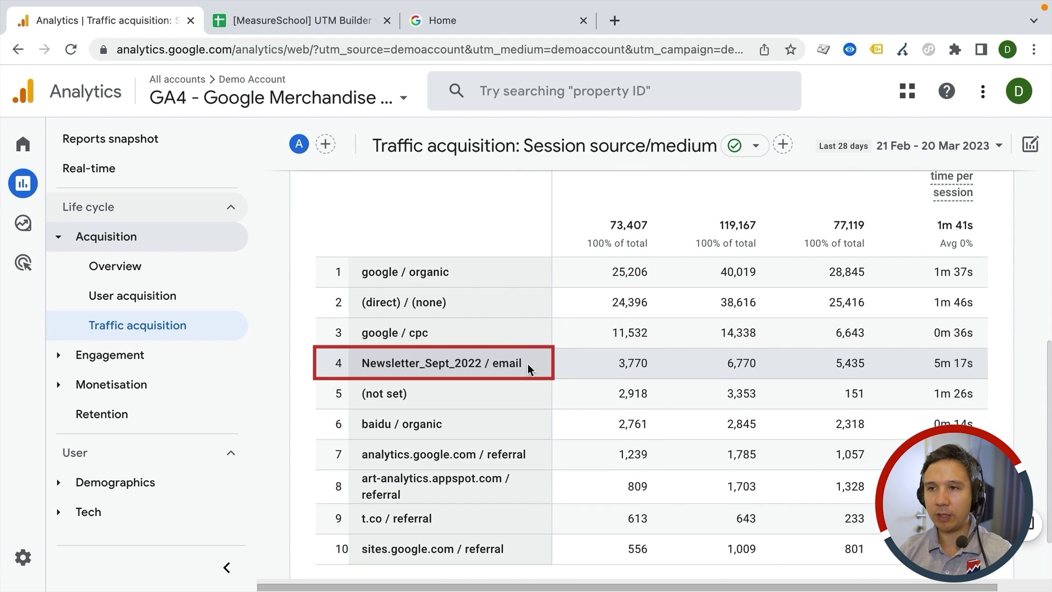
left_click(278, 21)
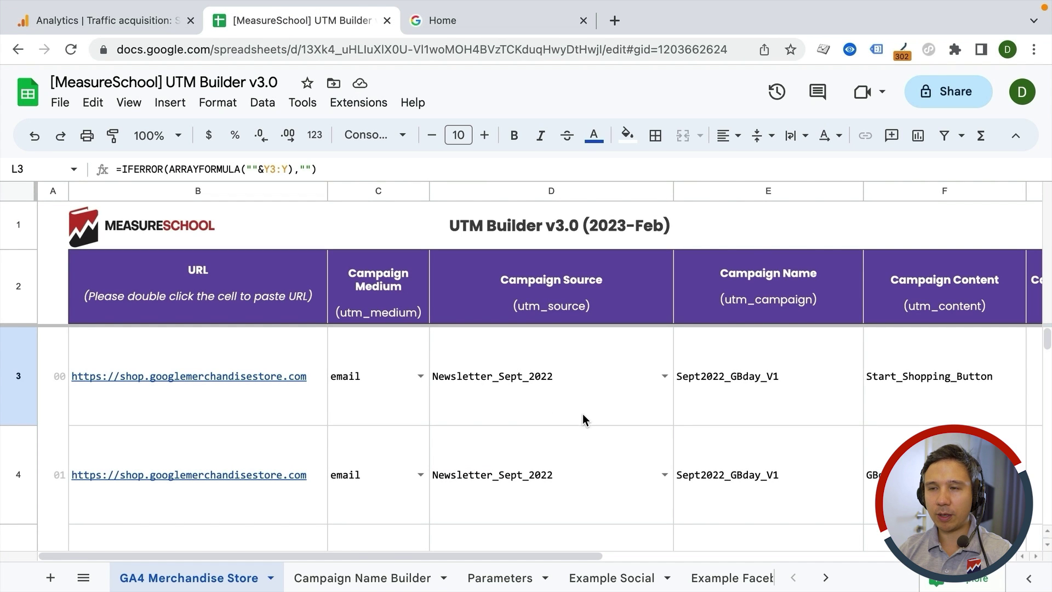
Add Session campaign as a secondary dimension beside Session source/medium
left_click(113, 25)
scroll(478, 322, "up", 3)
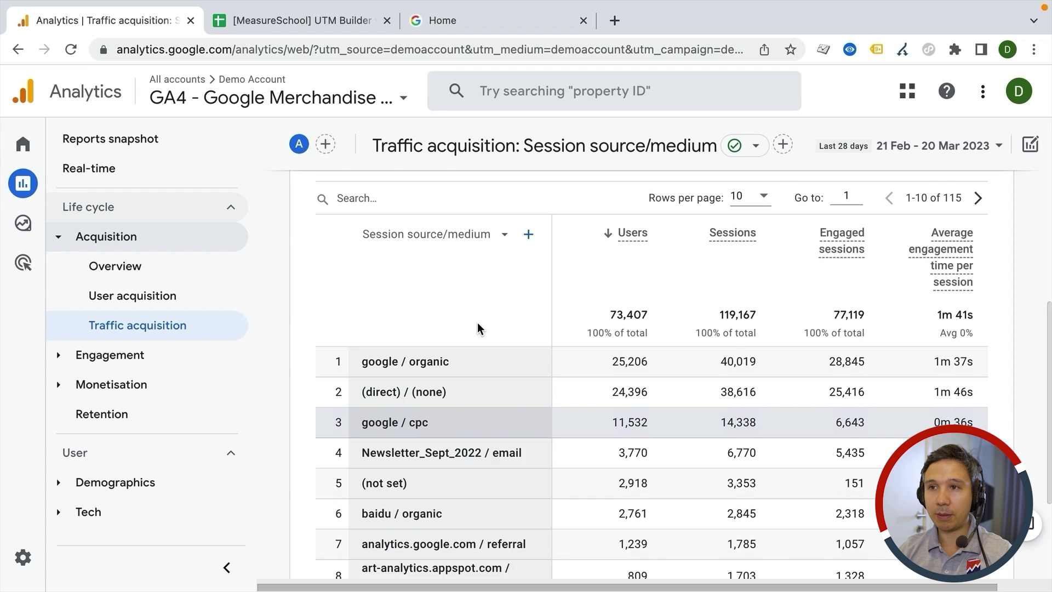
left_click(523, 242)
type("camp")
left_click(570, 345)
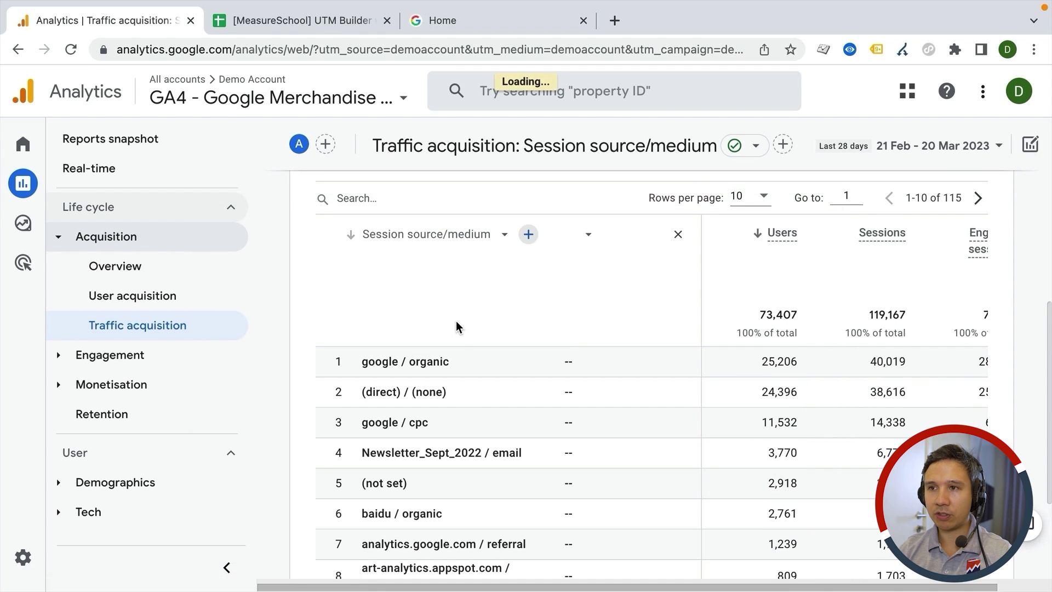
scroll(456, 326, "down", 1)
scroll(457, 322, "down", 1)
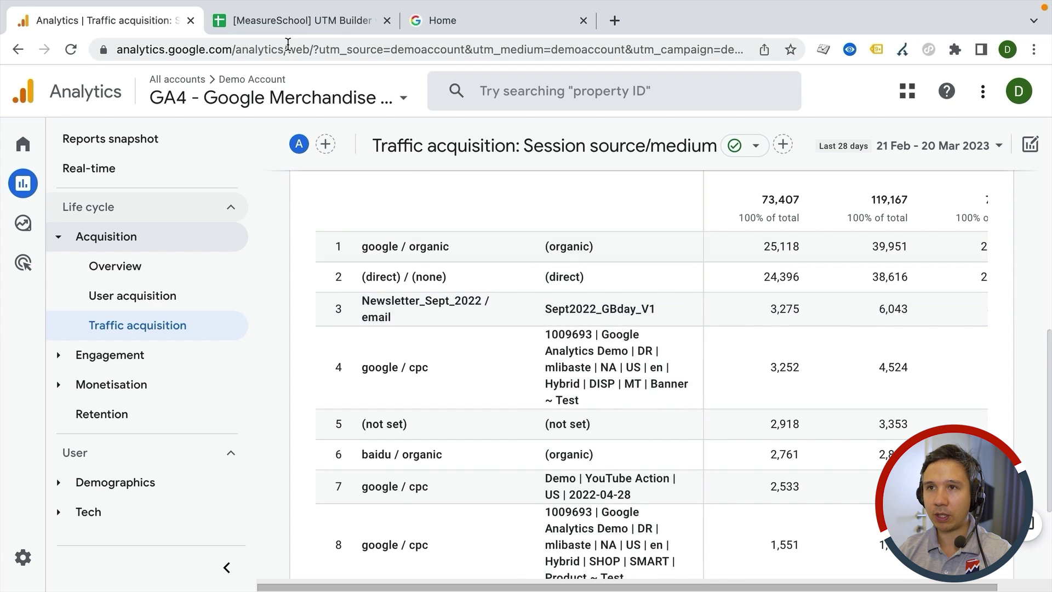
Confirm the Sept2022_GBday_V1 campaign row matches the UTM Builder sheet's campaign name
left_click(282, 18)
left_click(145, 21)
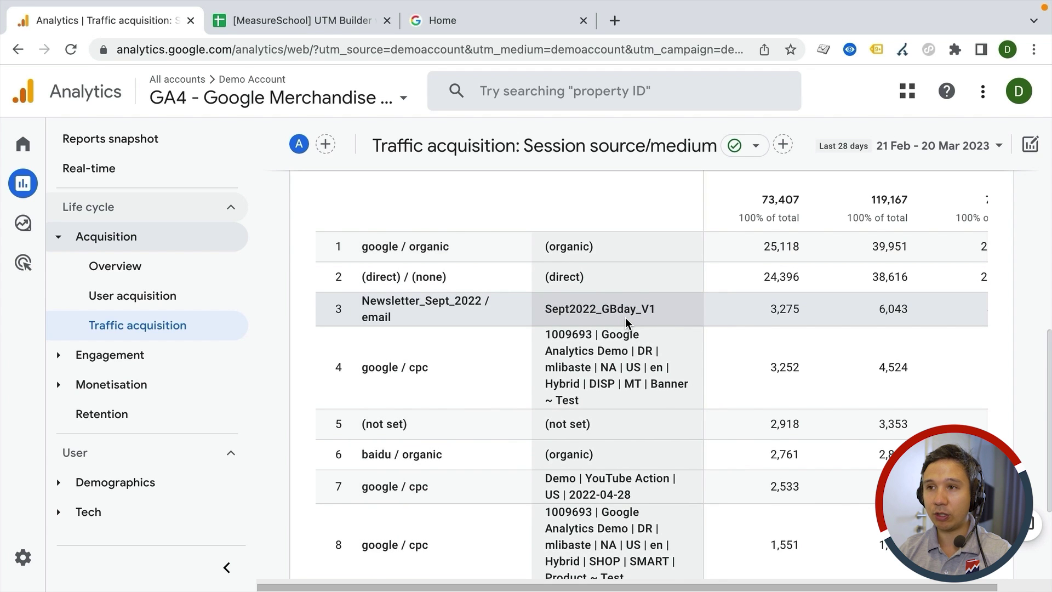
left_click(238, 21)
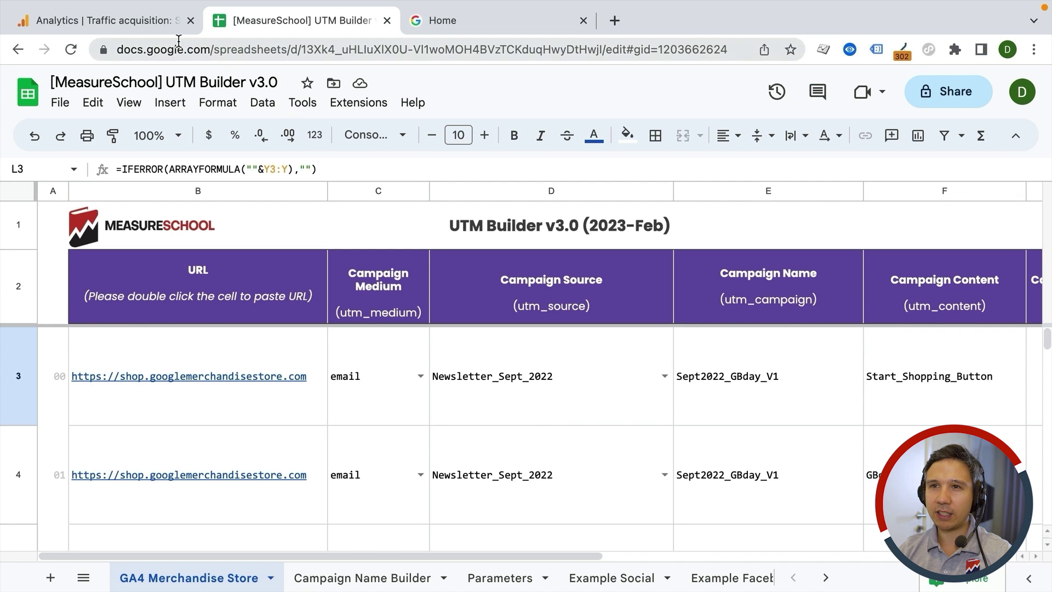
left_click(176, 20)
scroll(471, 300, "up", 5)
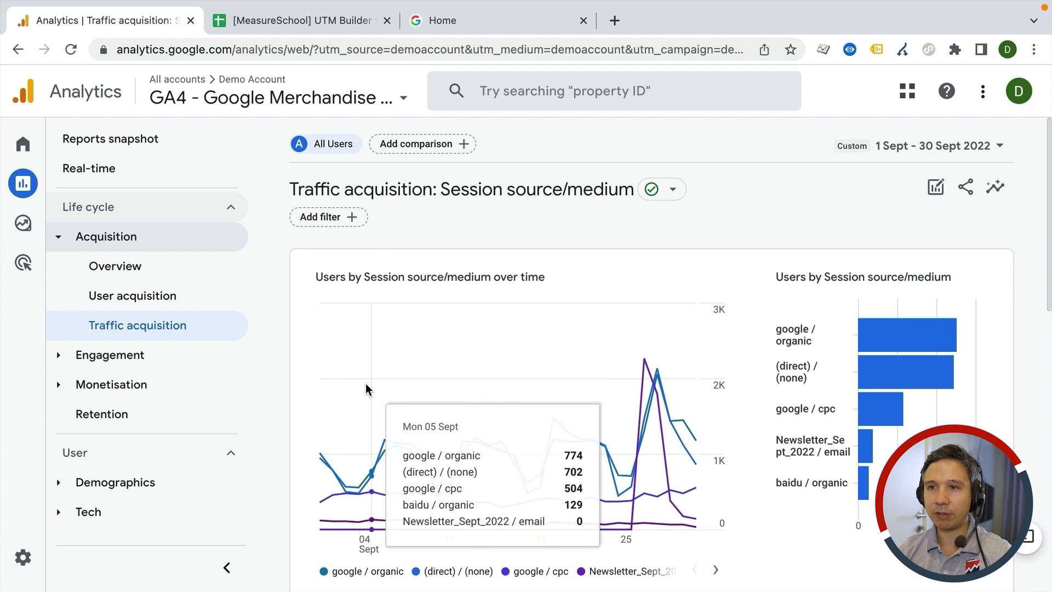
scroll(298, 410, "down", 3)
scroll(298, 413, "down", 4)
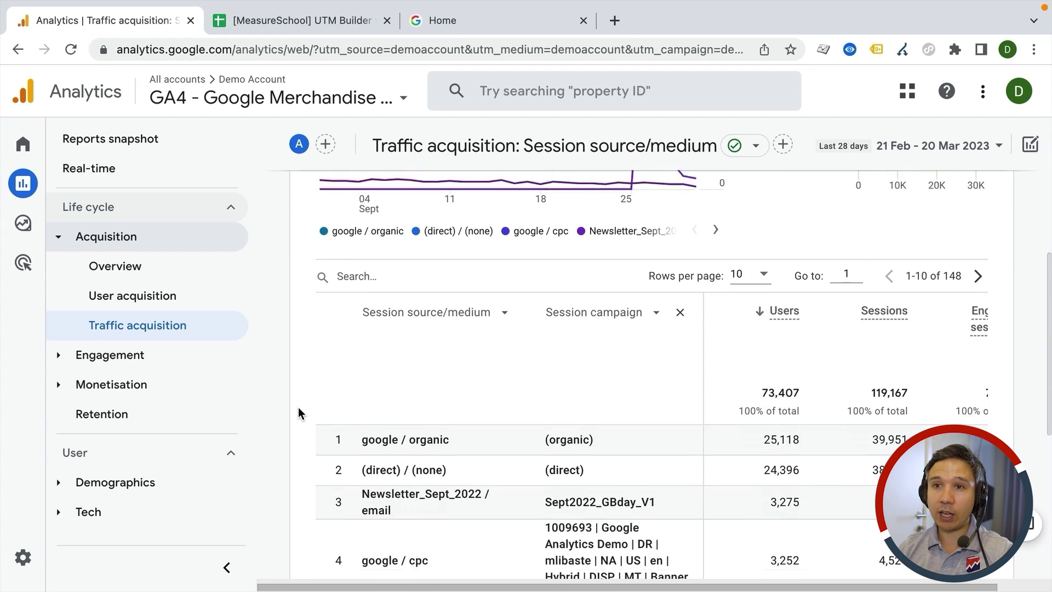
Create a blank exploration and rename it 'Utm Report'
left_click(23, 224)
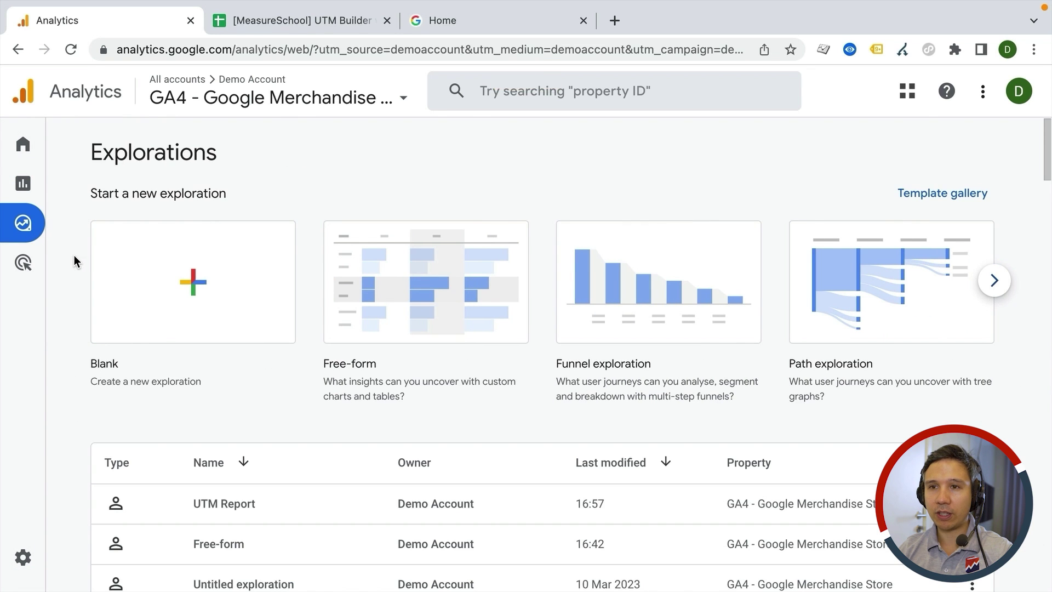
scroll(74, 255, "down", 1)
left_click(129, 230)
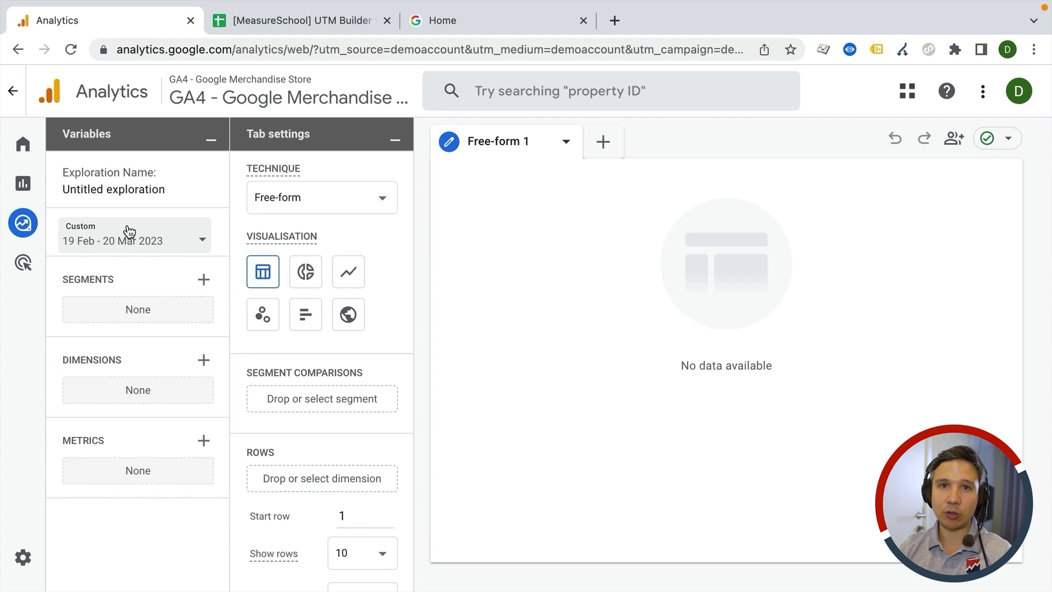
triple_click(100, 190)
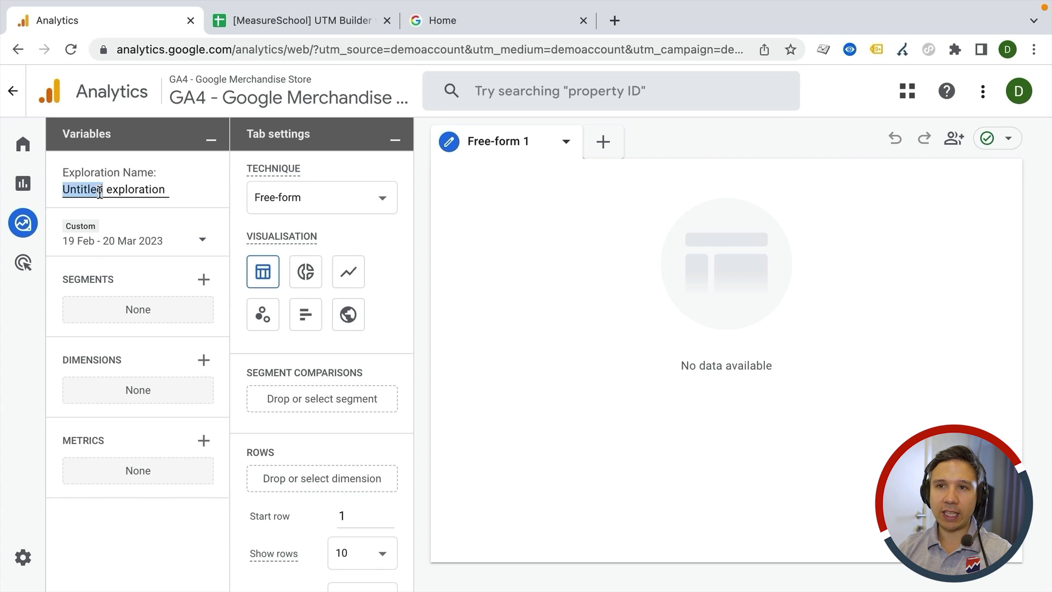
type("Utm")
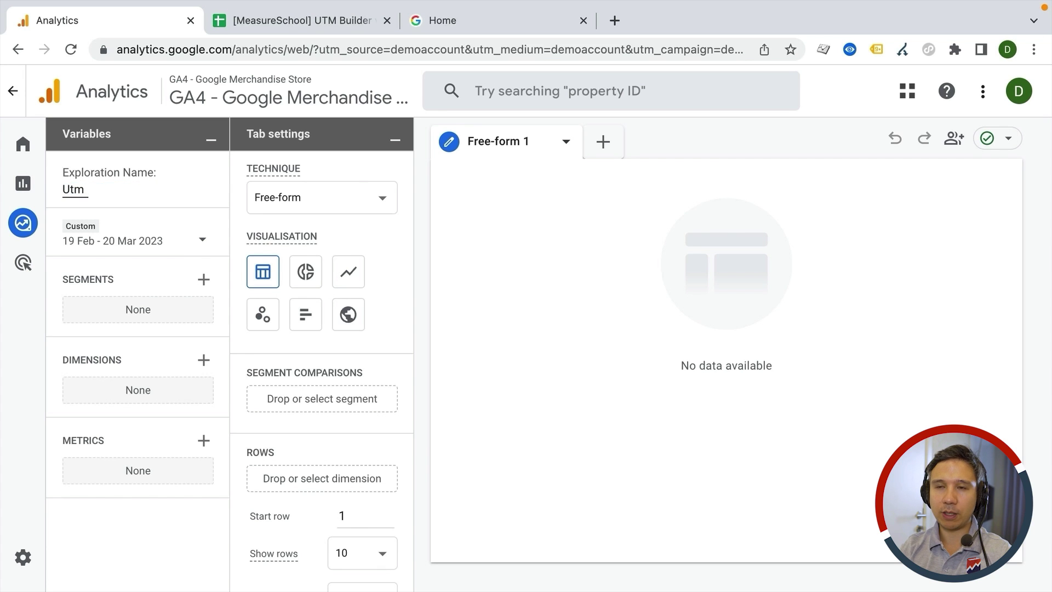
type(" Report")
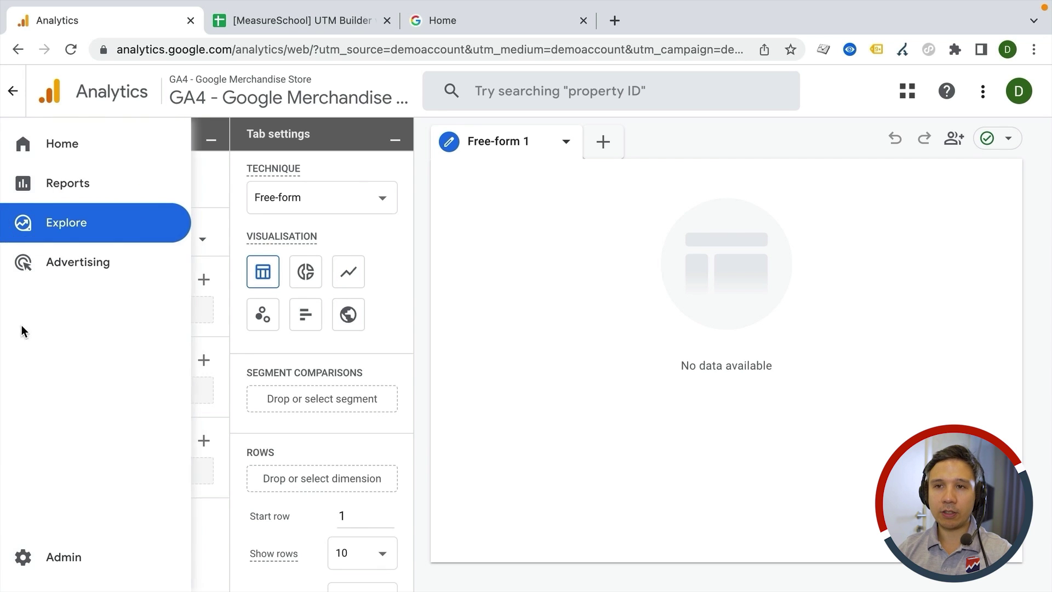
left_click(159, 344)
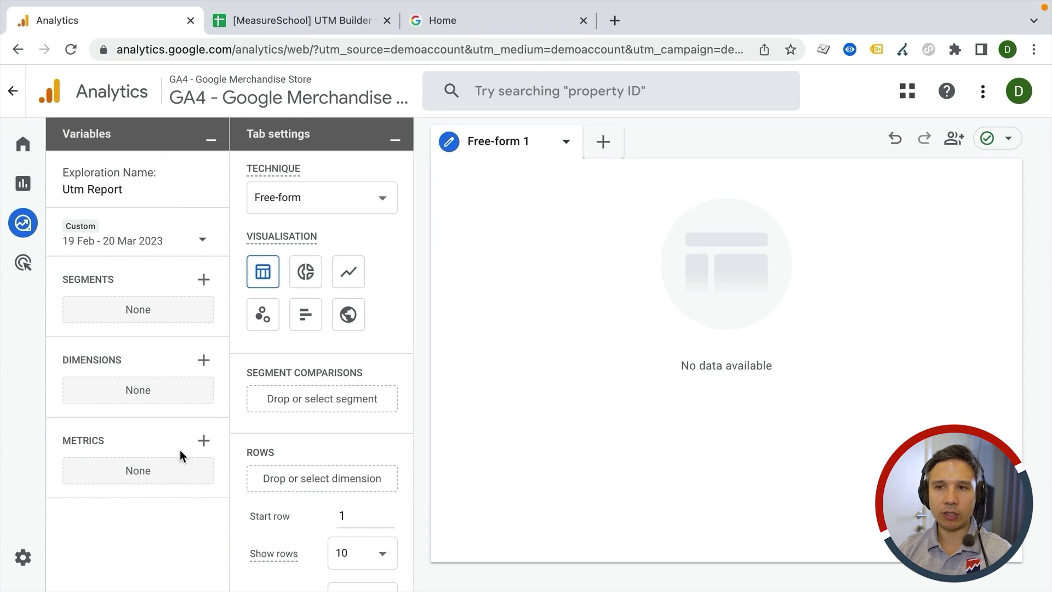
left_click(204, 440)
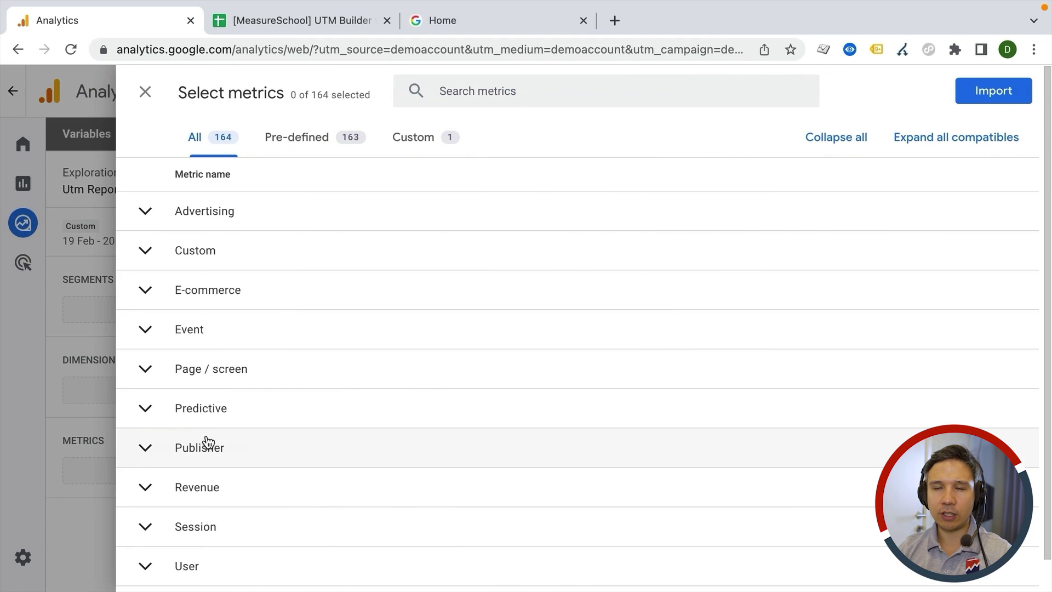
Import the Sessions metric into the exploration
type("se")
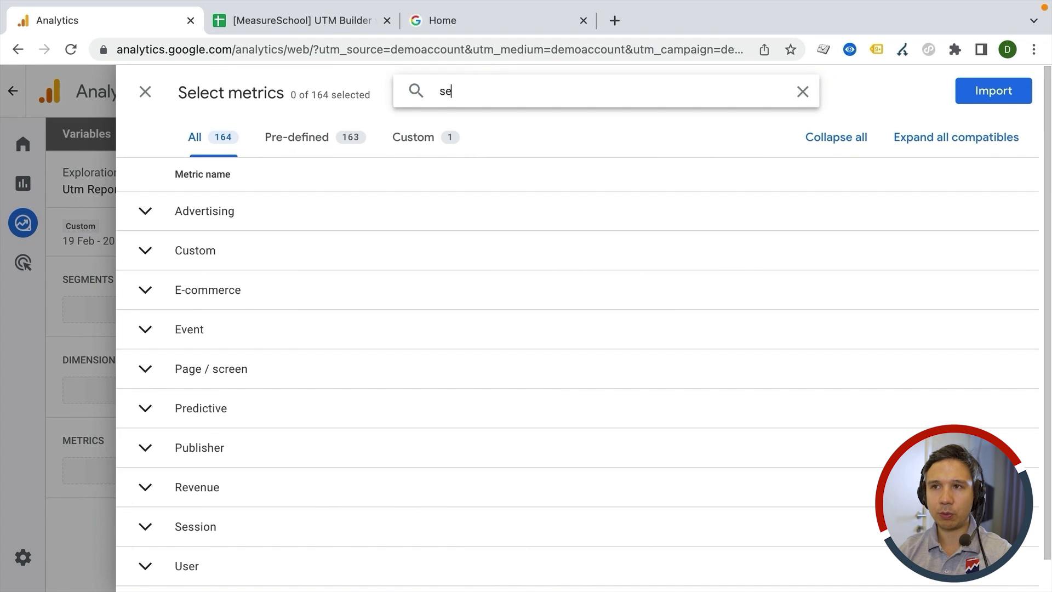
type("ssions")
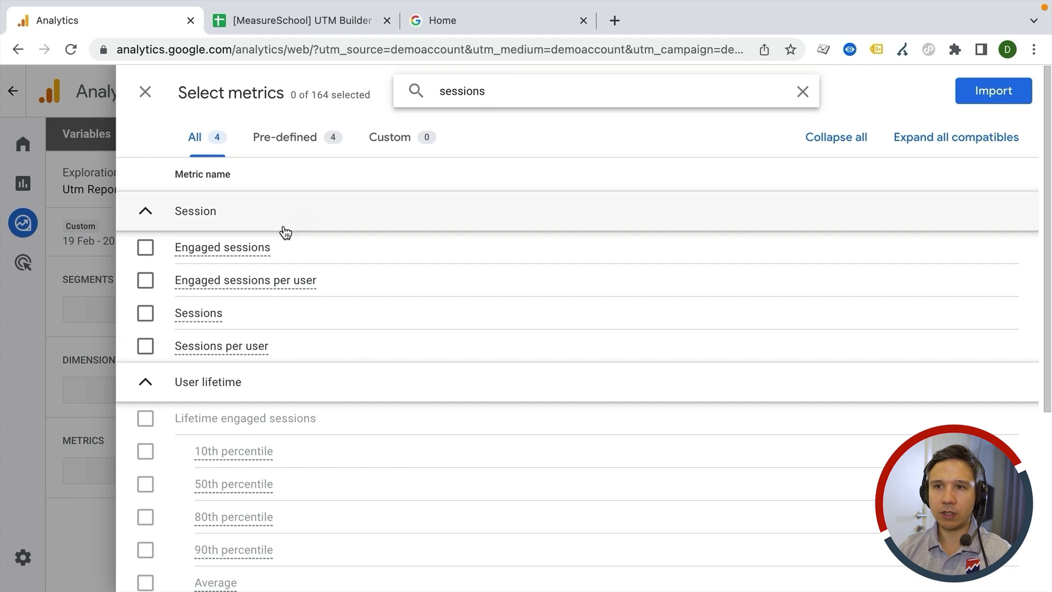
left_click(247, 312)
left_click(1002, 93)
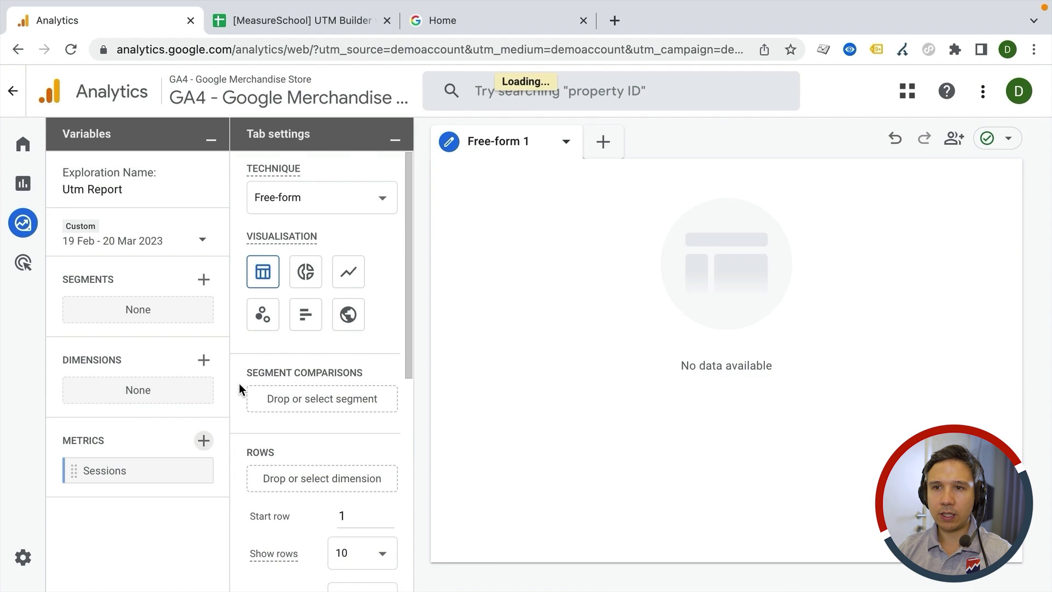
Search 'session' and select Session medium, Session source and Session source platform
left_click(204, 360)
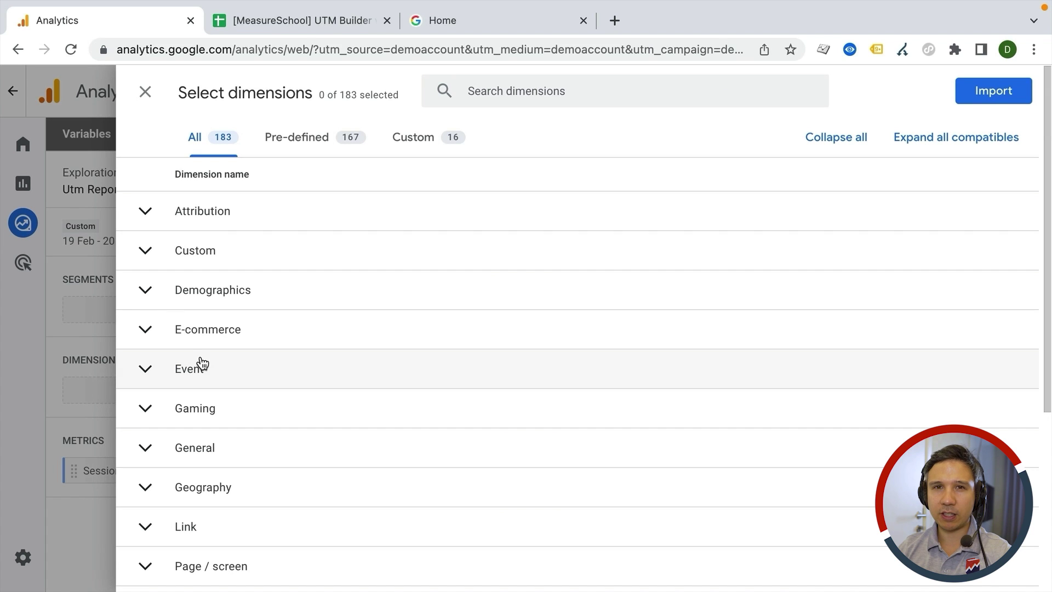
left_click(637, 86)
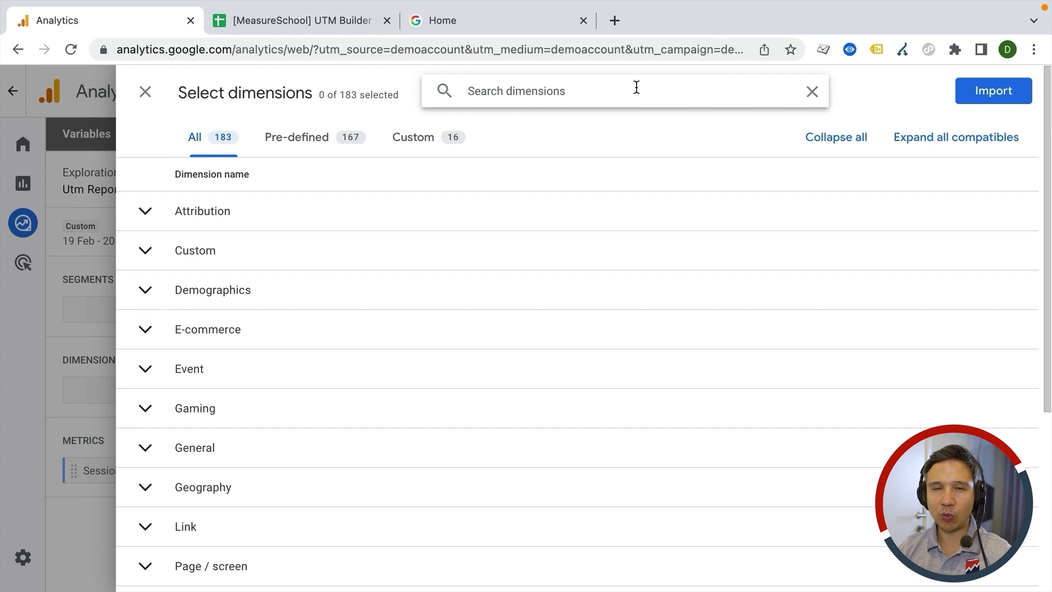
type("s")
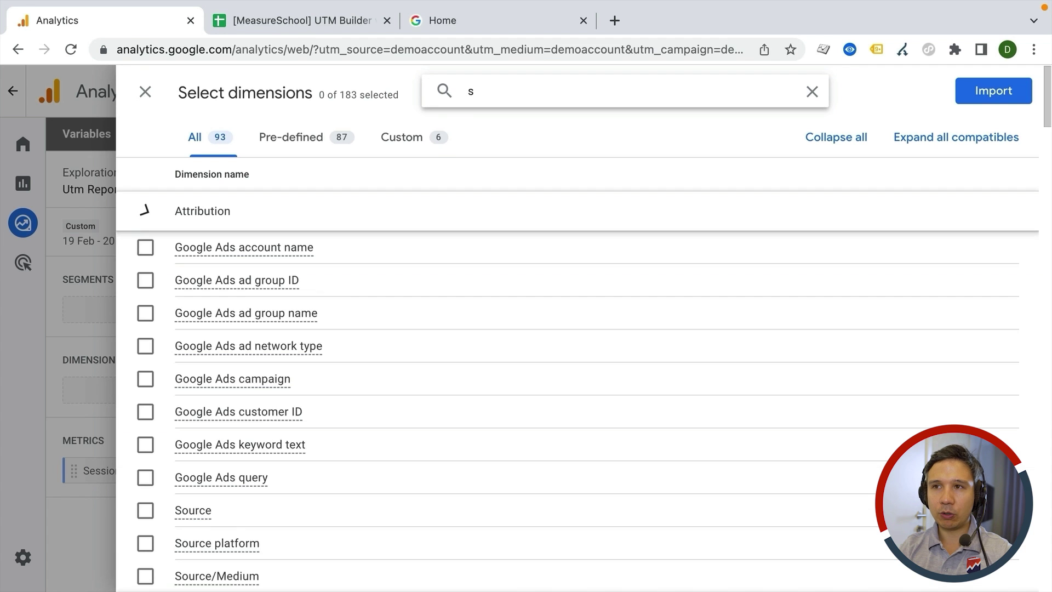
type("ession")
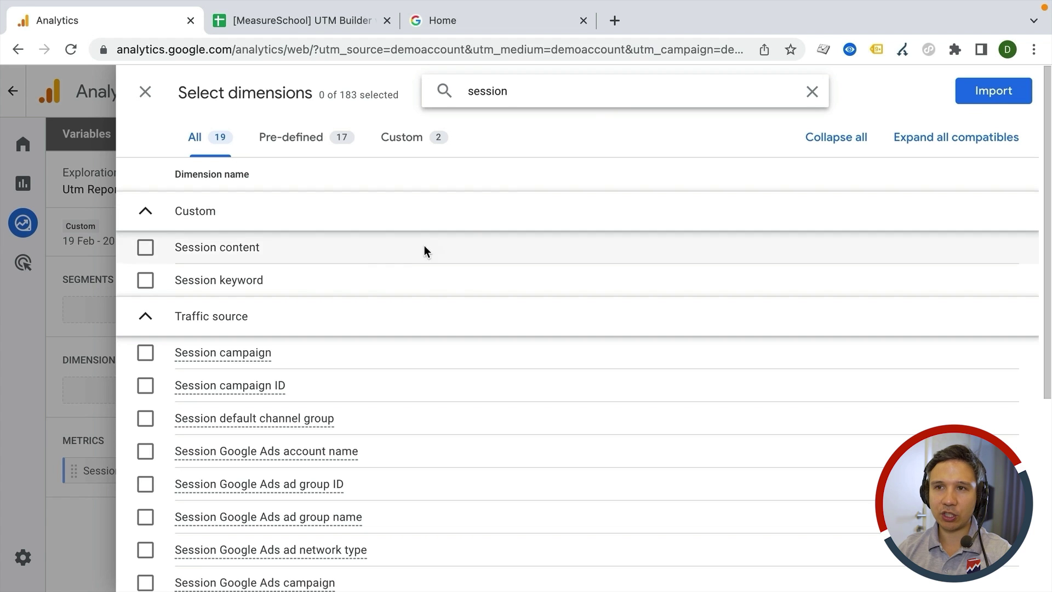
scroll(320, 264, "down", 3)
scroll(320, 264, "down", 3)
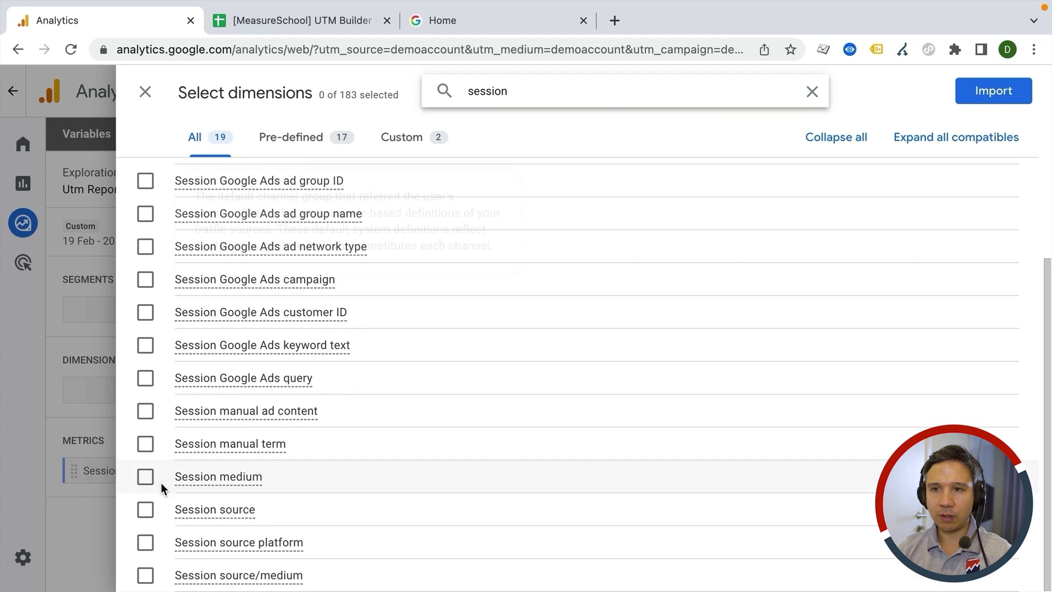
left_click(145, 477)
left_click(144, 510)
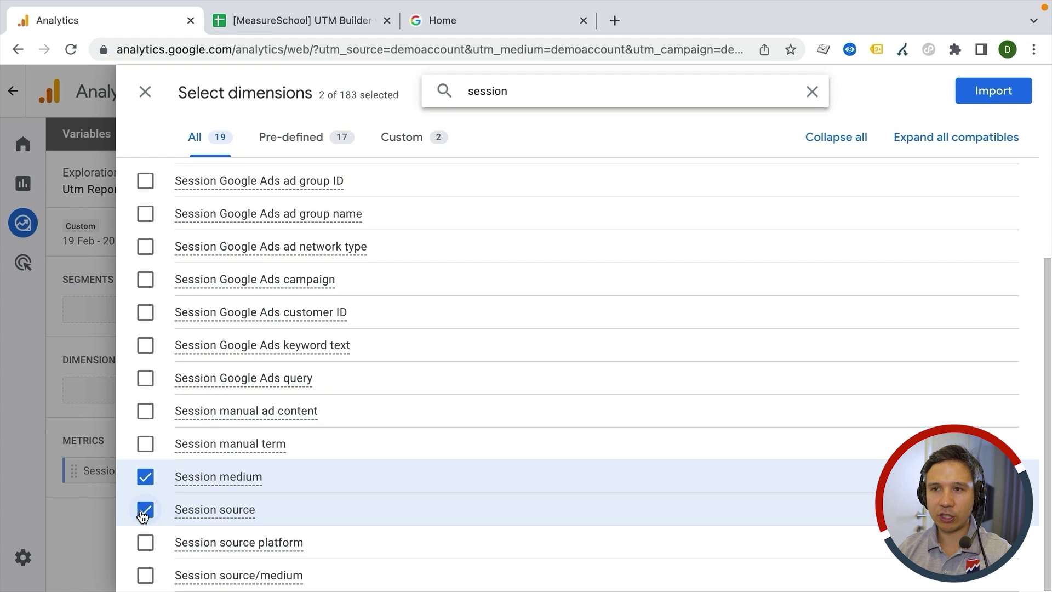
left_click(145, 542)
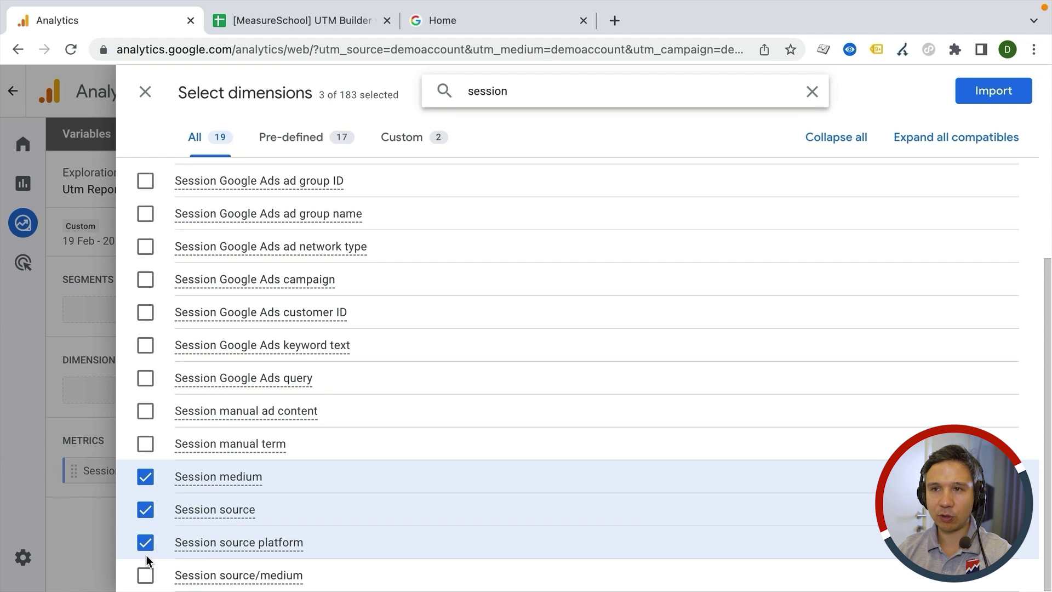
Add Session manual term, manual ad content, campaign and campaign ID, then import all dimensions
scroll(146, 554, "up", 1)
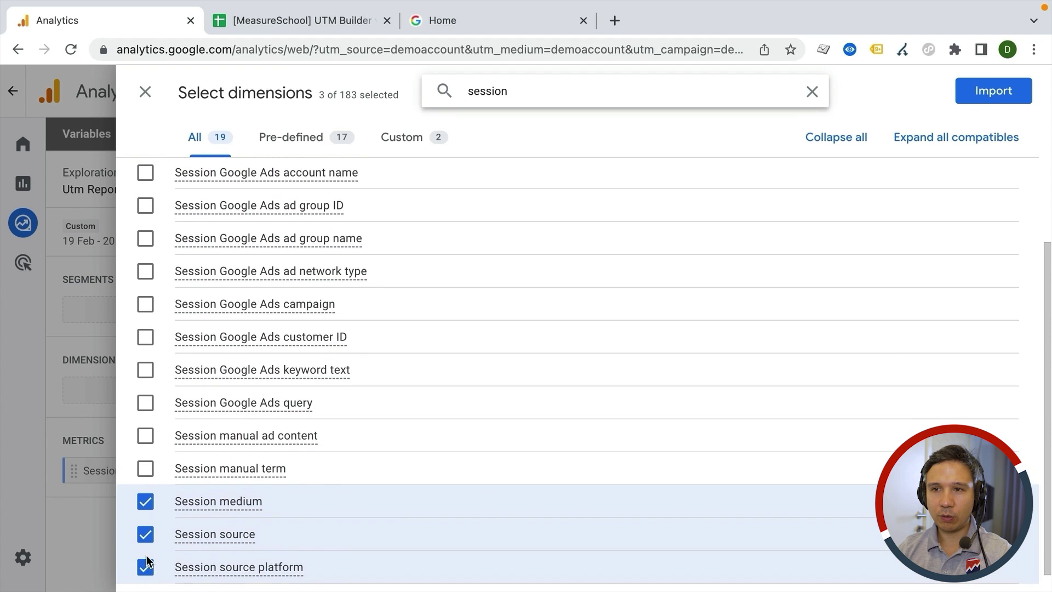
left_click(145, 470)
left_click(145, 437)
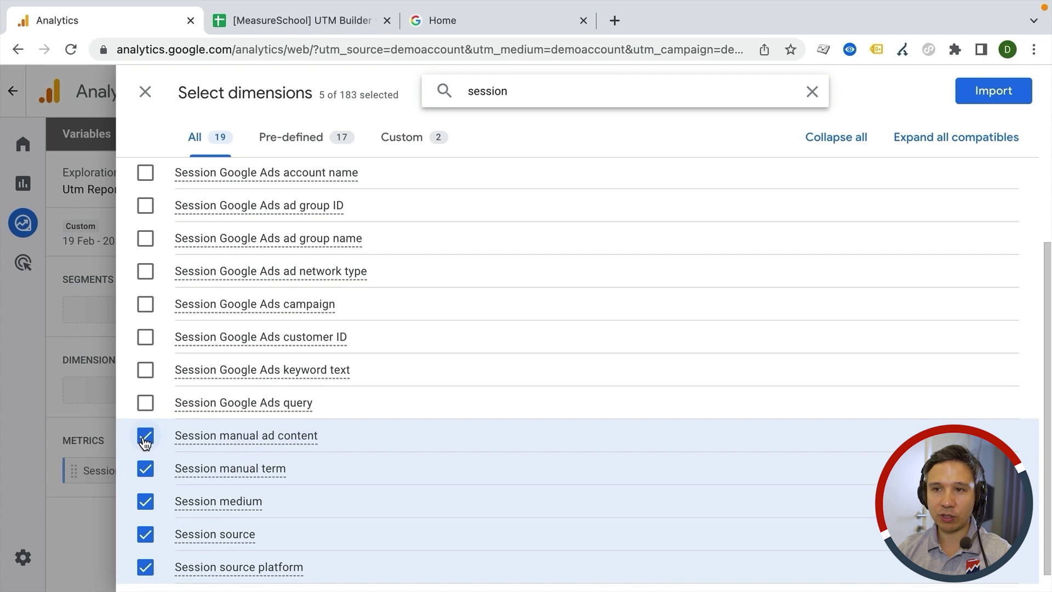
scroll(145, 441, "up", 1)
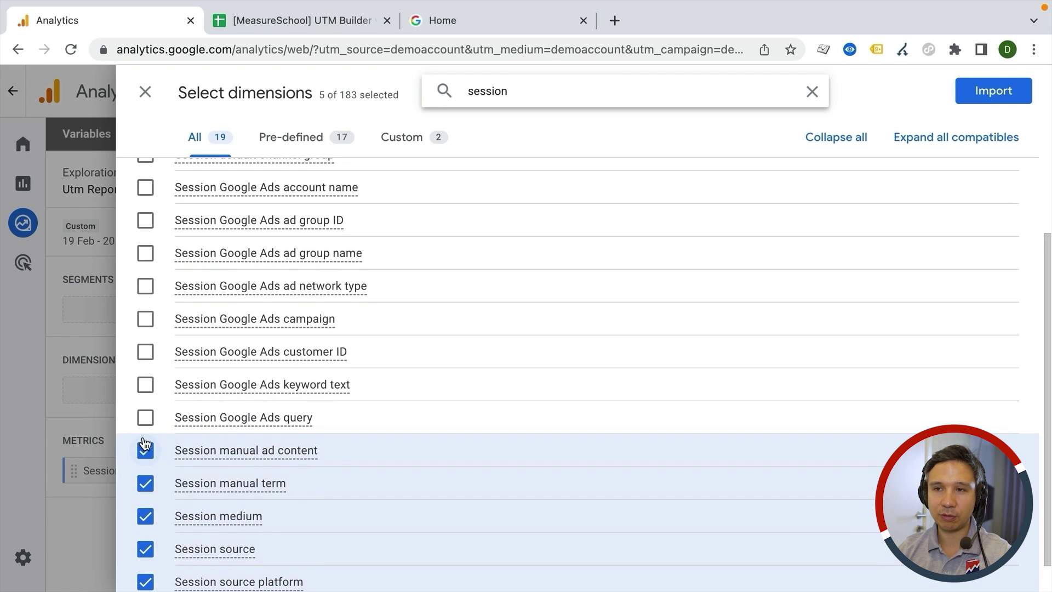
scroll(144, 441, "up", 7)
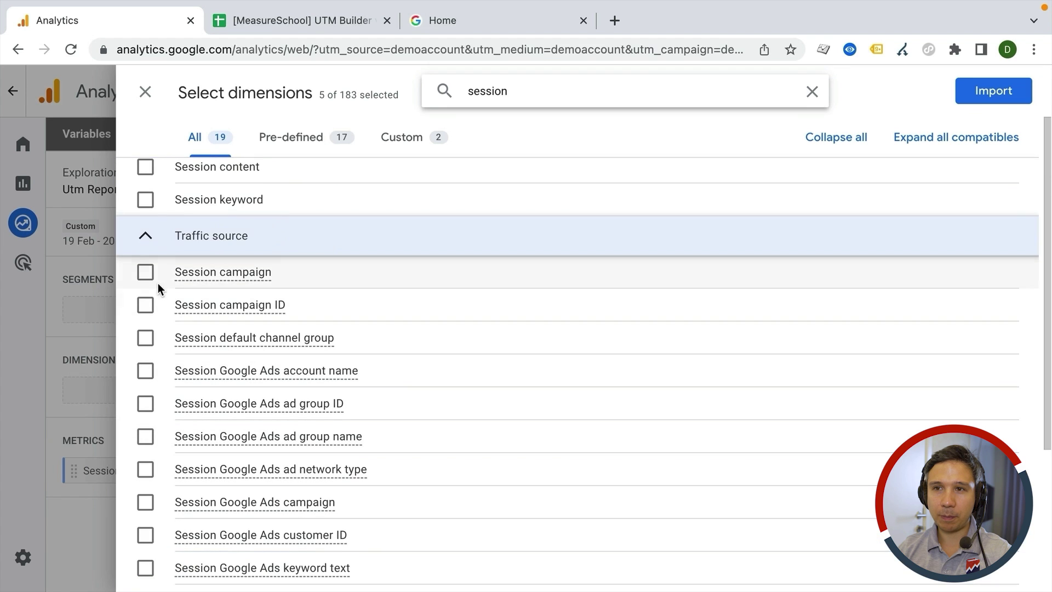
left_click(144, 305)
left_click(145, 275)
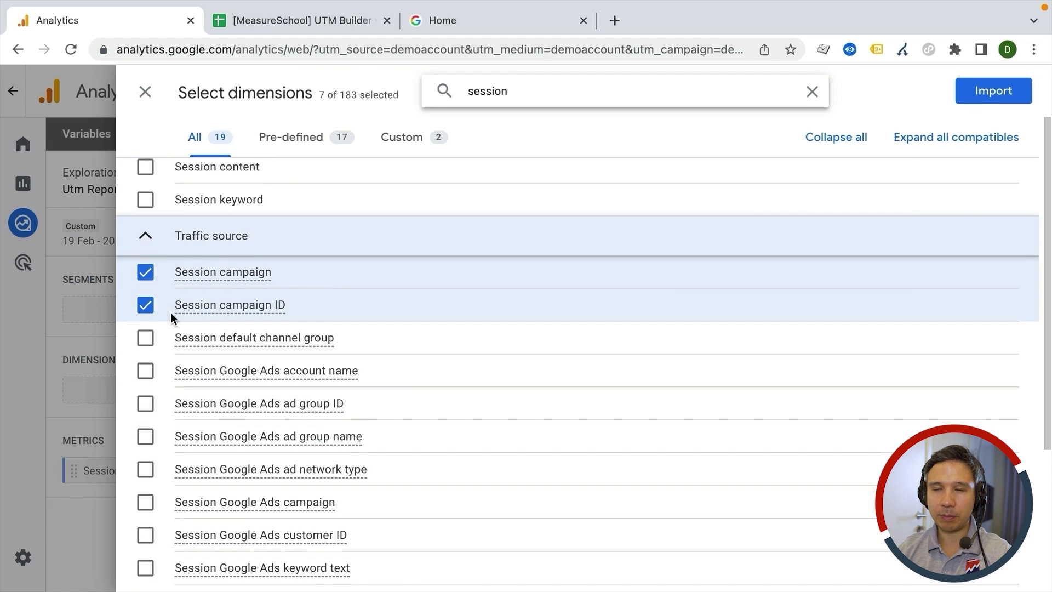
scroll(156, 326, "down", 8)
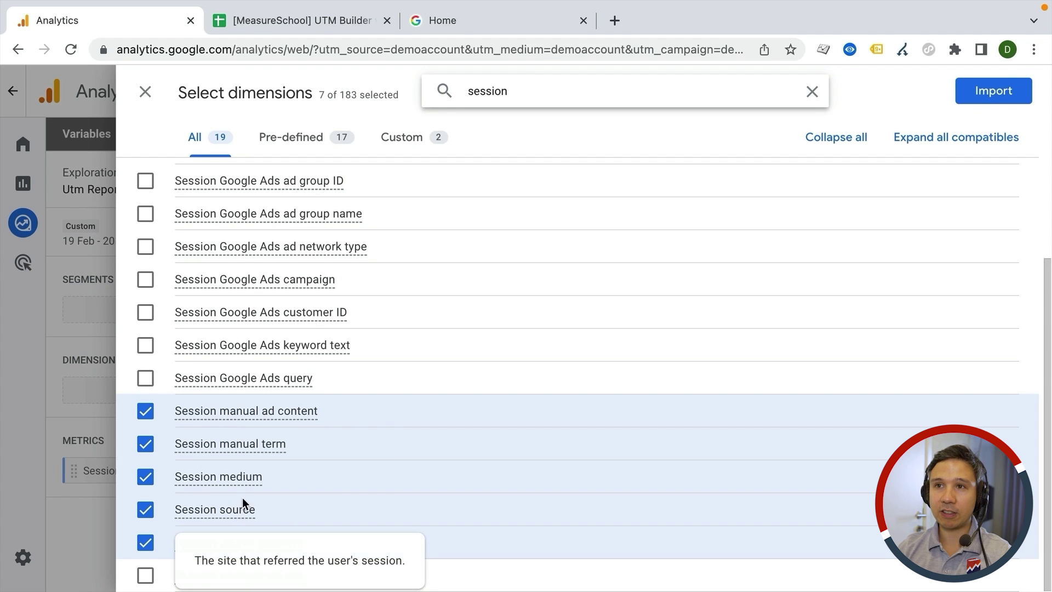
left_click(986, 100)
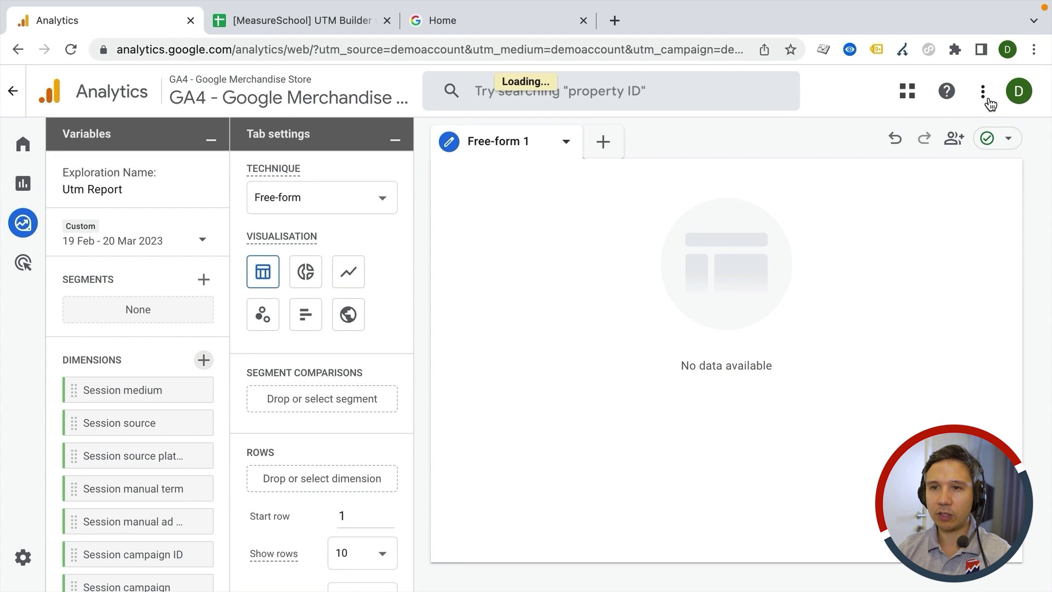
Put Sessions into Values and Session medium into Columns of the free-form table
scroll(310, 370, "down", 3)
scroll(309, 372, "down", 5)
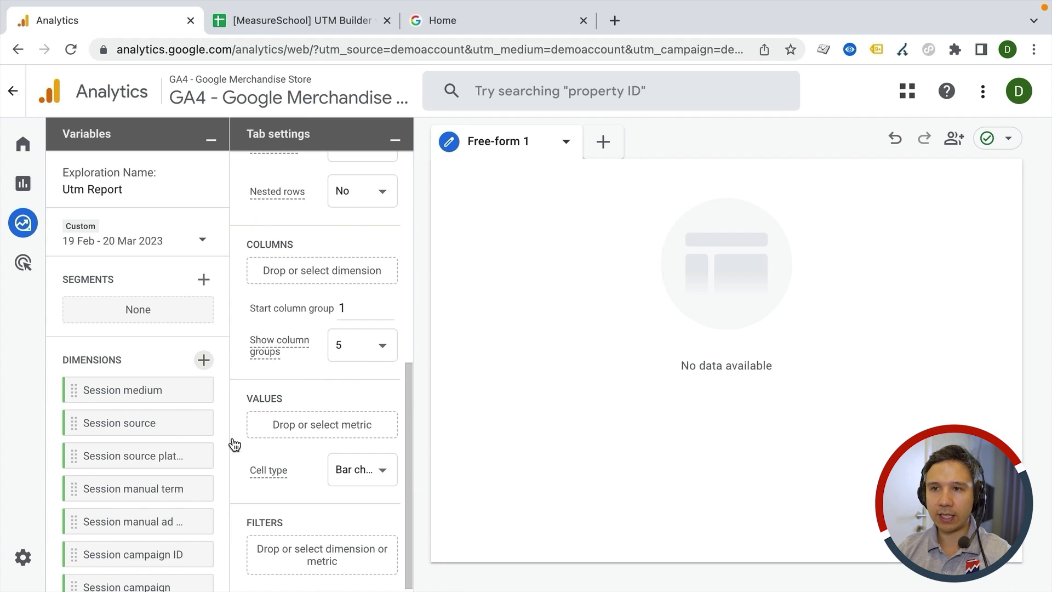
scroll(113, 472, "down", 2)
left_click_drag(105, 564, 296, 428)
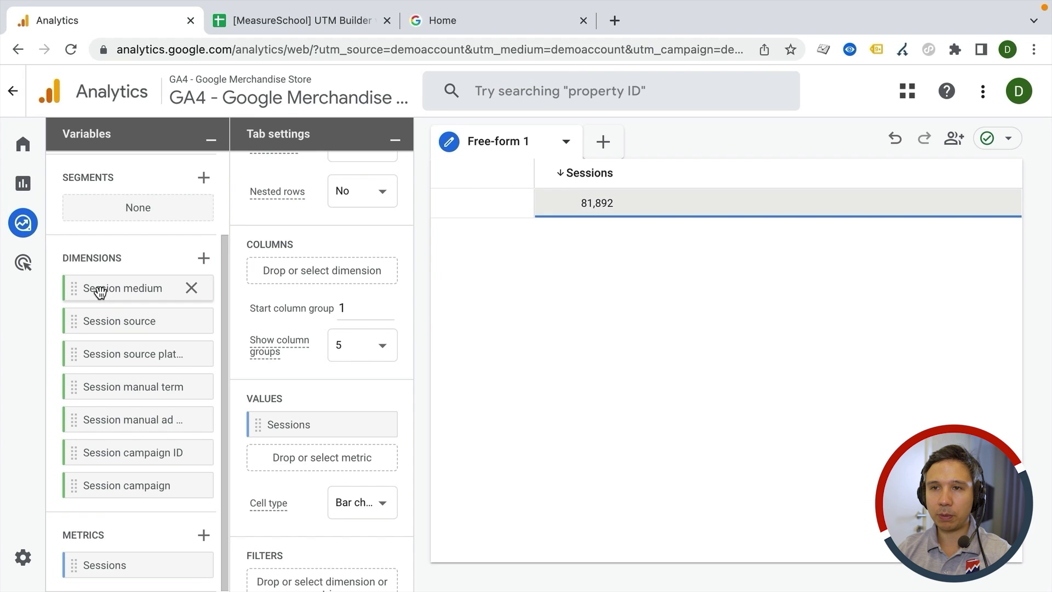
left_click_drag(98, 293, 284, 278)
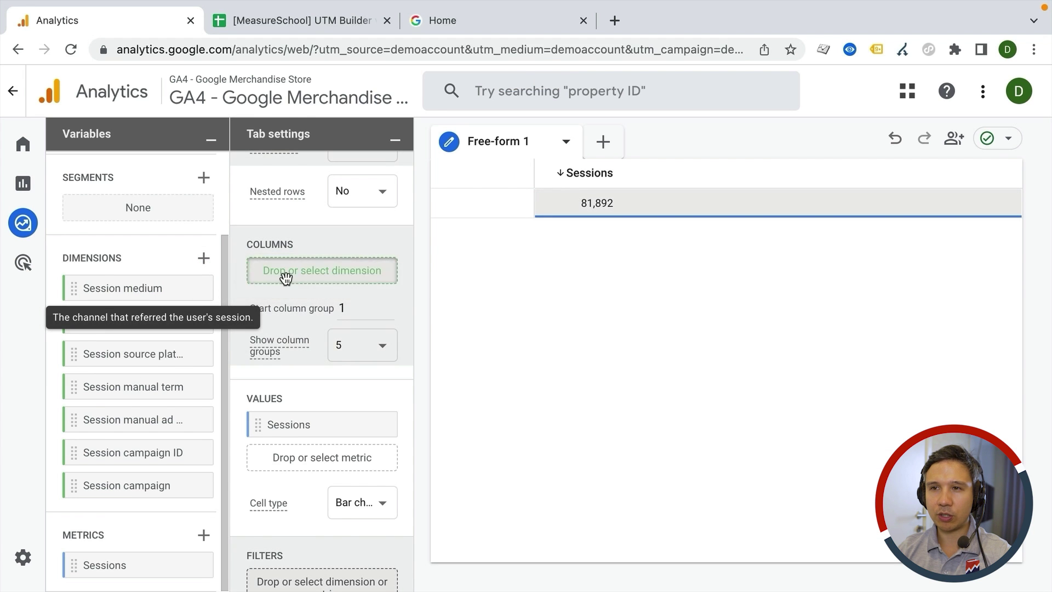
Compare the sheet's C3 medium value with the medium columns (none, organic, cpc)
left_click(264, 15)
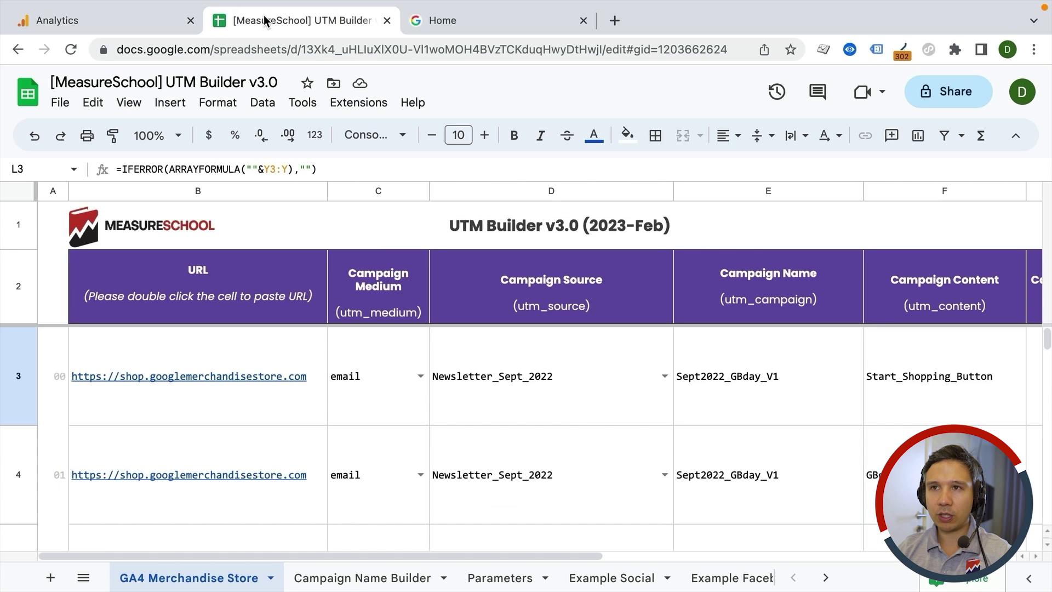
left_click(366, 377)
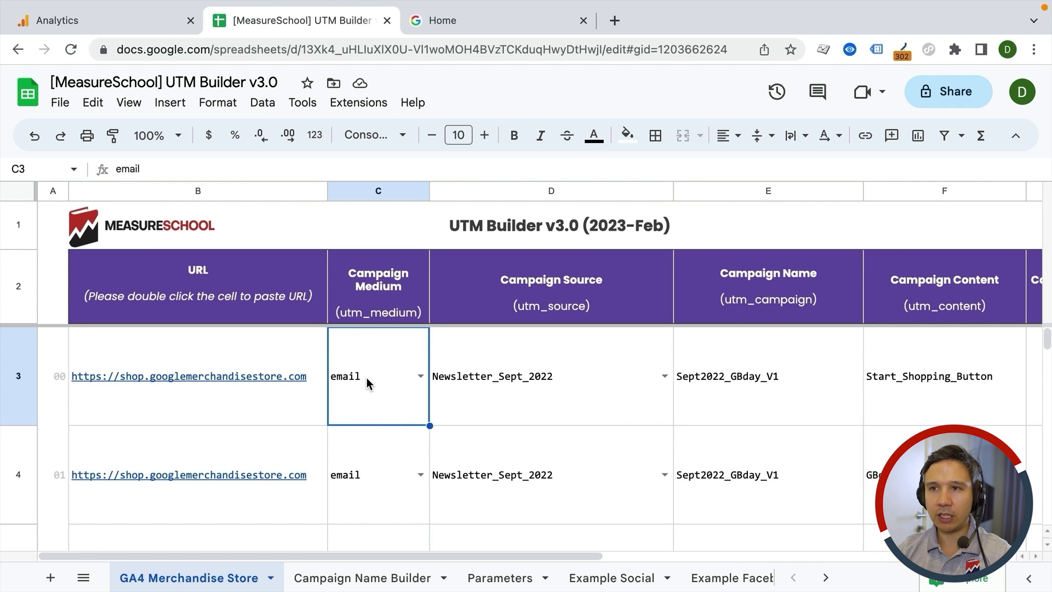
left_click(146, 22)
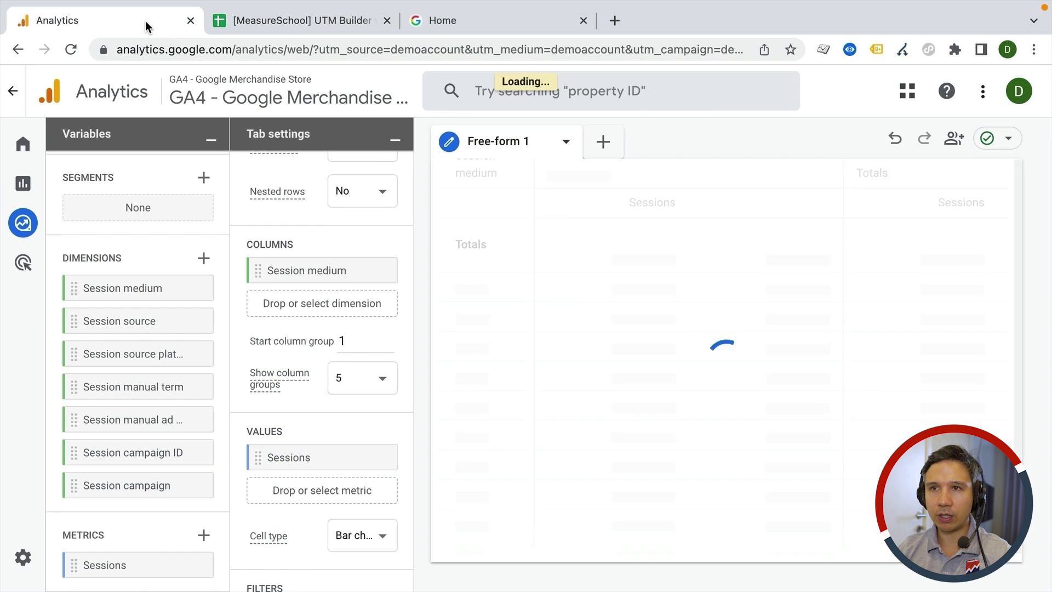
scroll(605, 261, "left", 10)
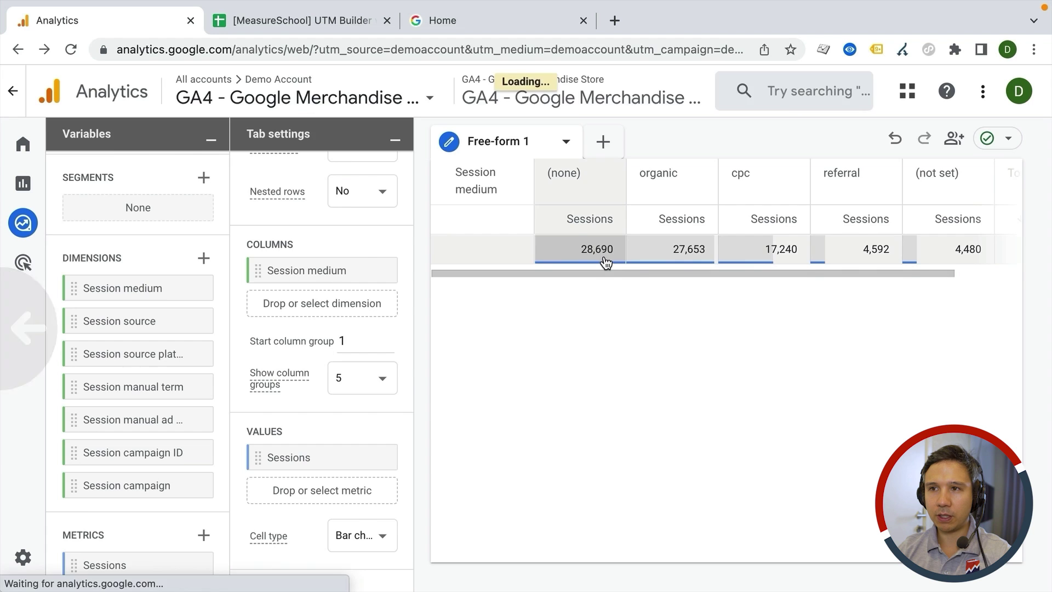
scroll(605, 262, "right", 10)
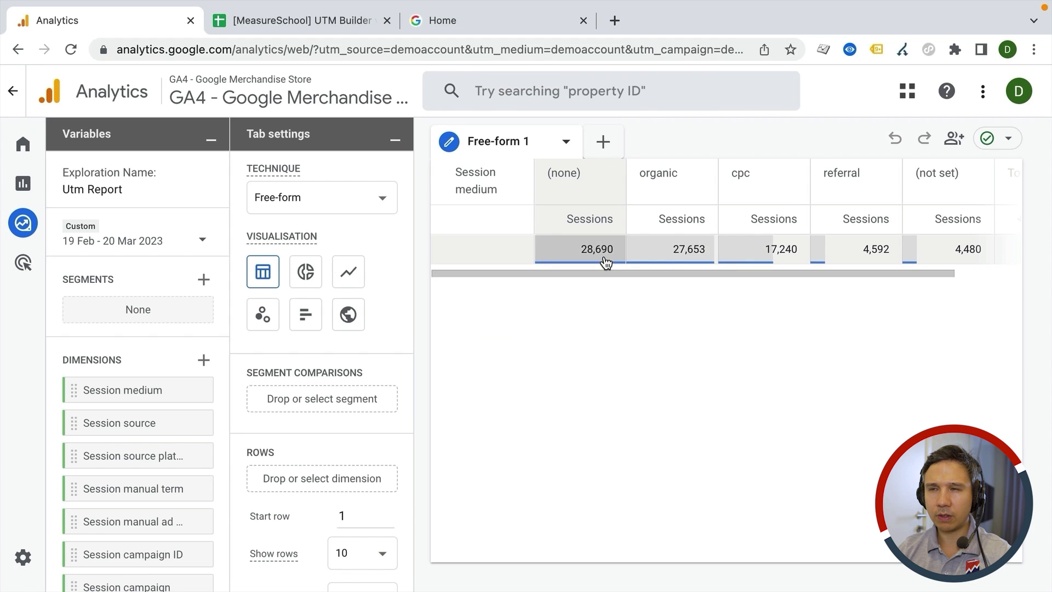
scroll(254, 406, "down", 5)
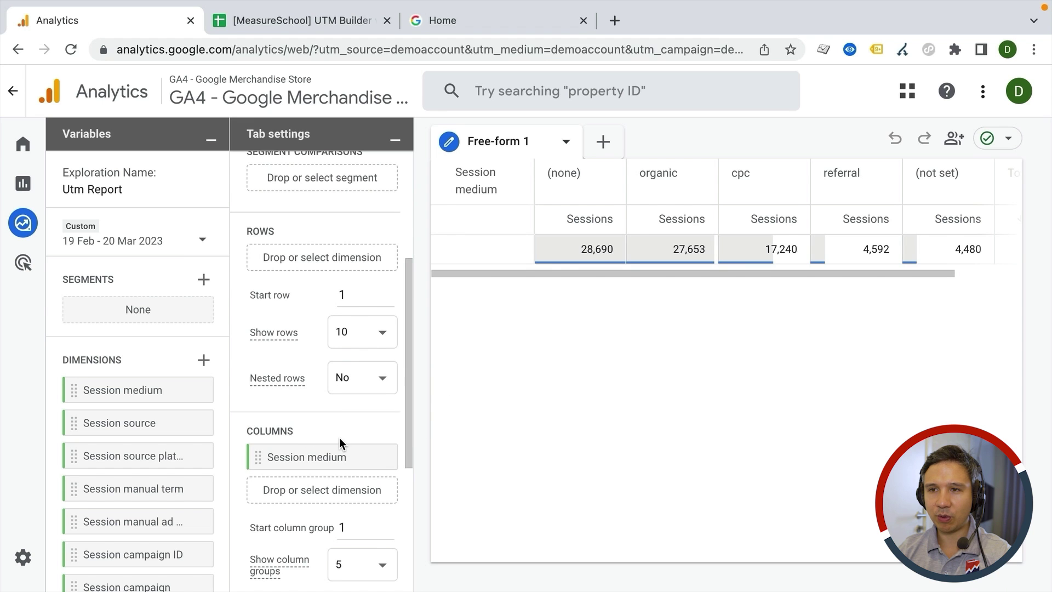
Move Session medium from the table's Columns to its Rows
left_click(375, 457)
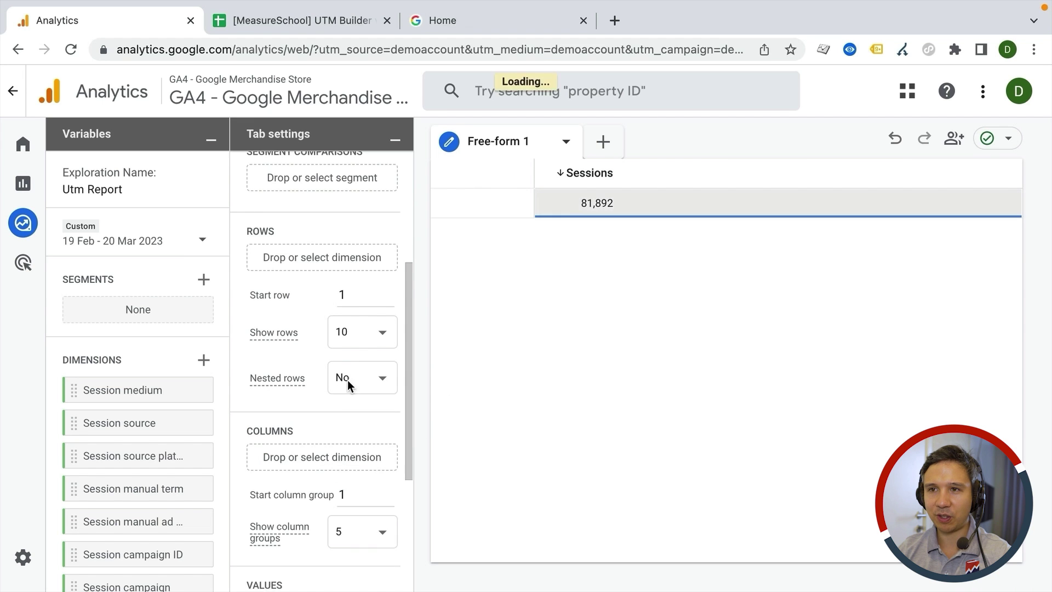
left_click(298, 257)
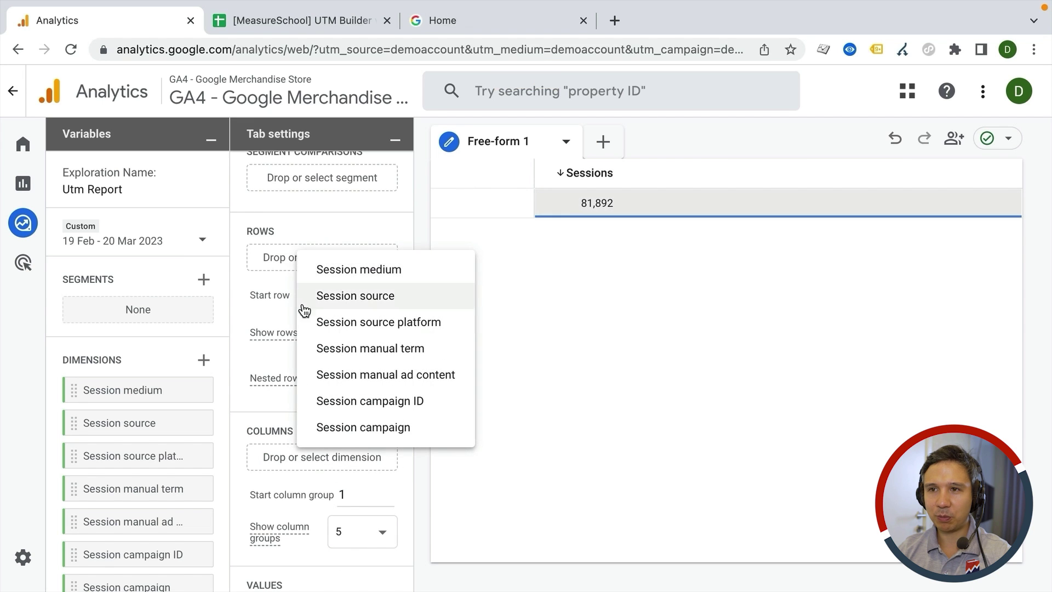
left_click(340, 281)
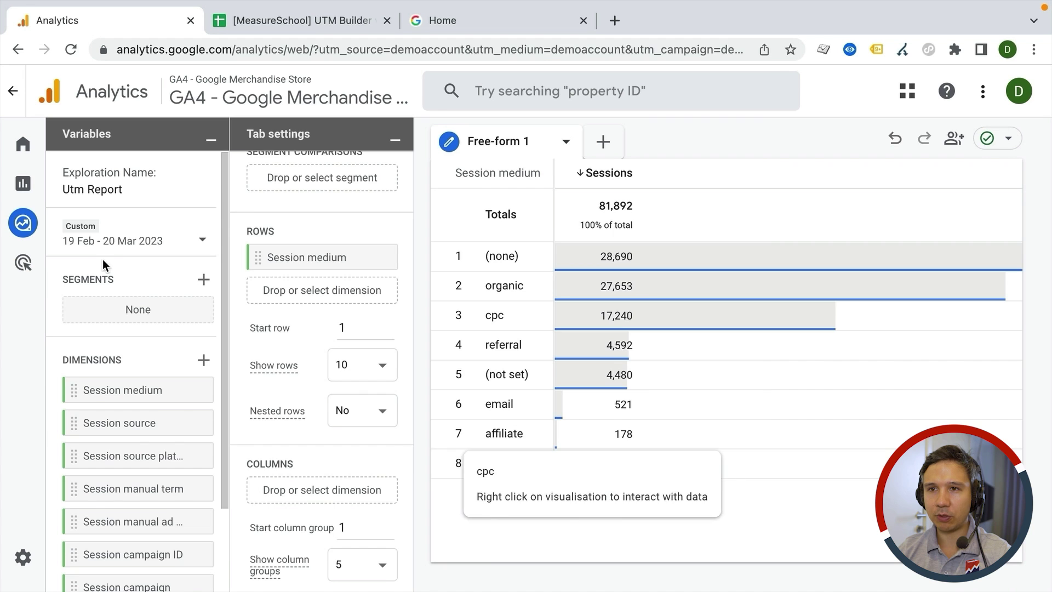
Set the exploration's date range to 1–30 Sept 2022 and apply it
left_click(167, 238)
scroll(348, 331, "up", 15)
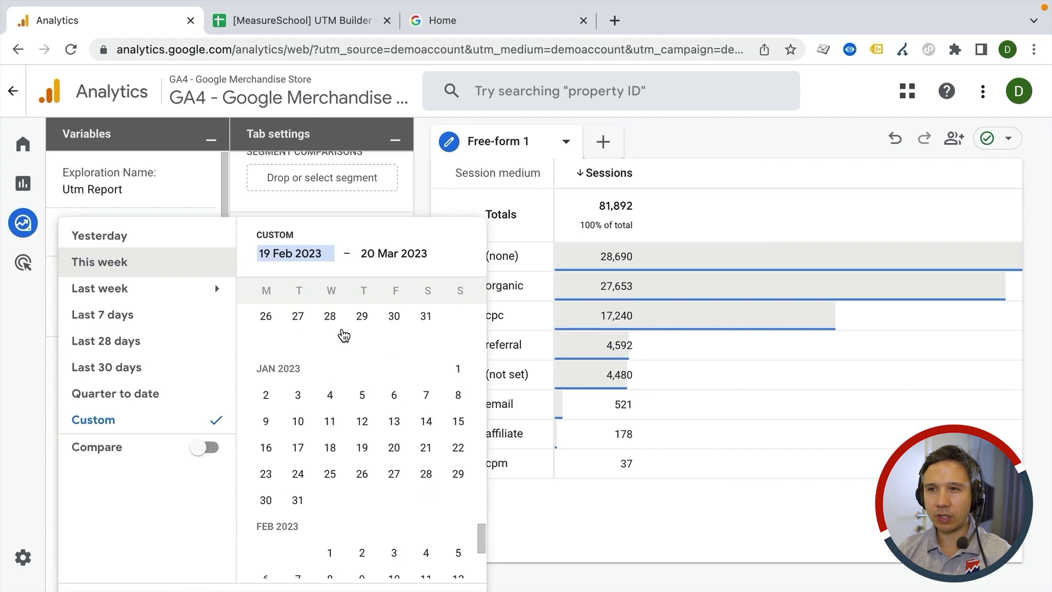
scroll(343, 335, "up", 5)
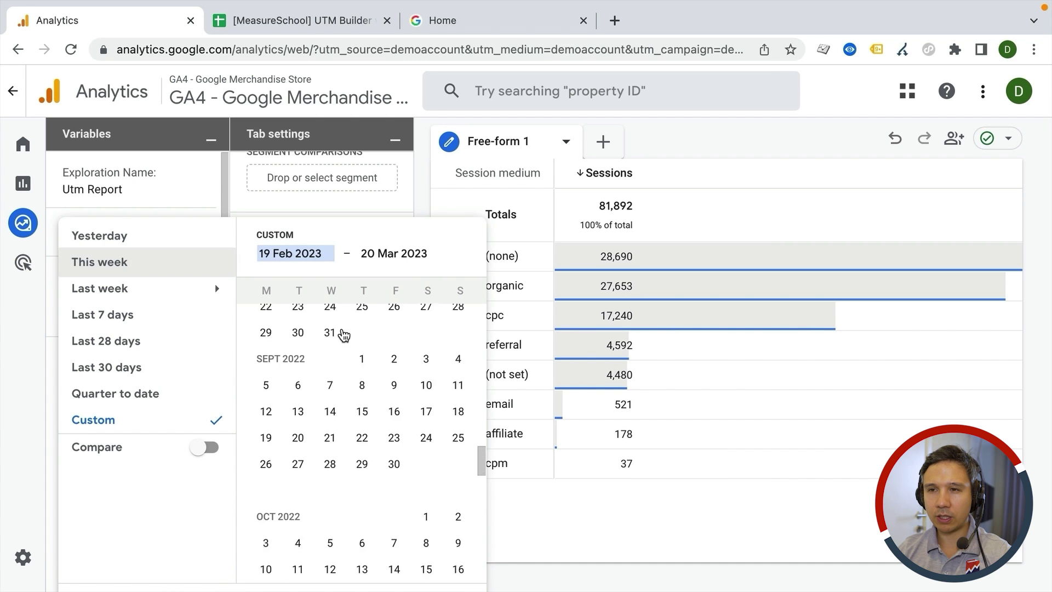
left_click(361, 447)
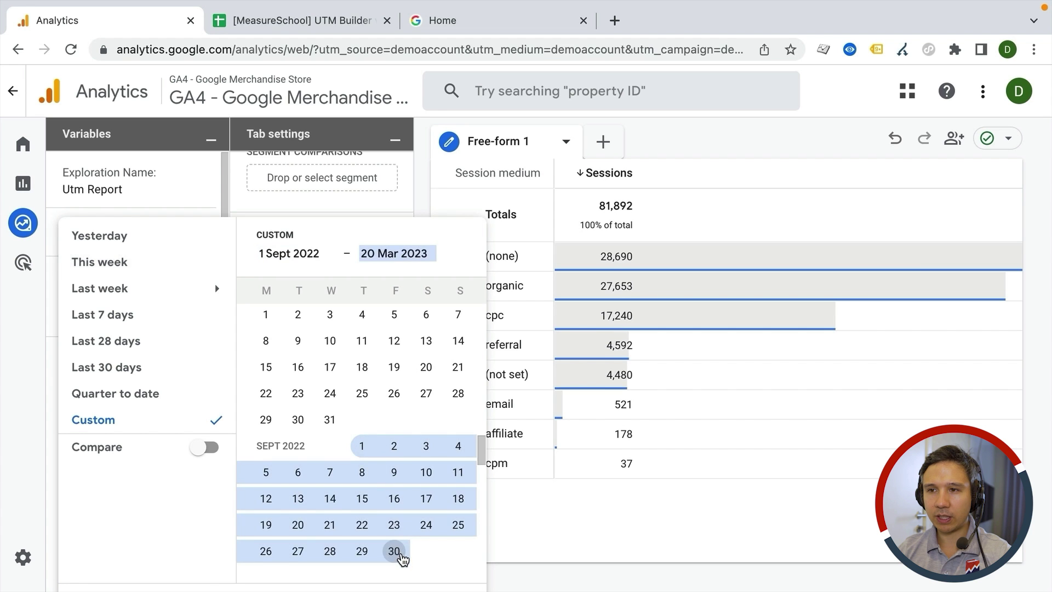
left_click(395, 552)
scroll(398, 554, "down", 4)
scroll(396, 491, "down", 15)
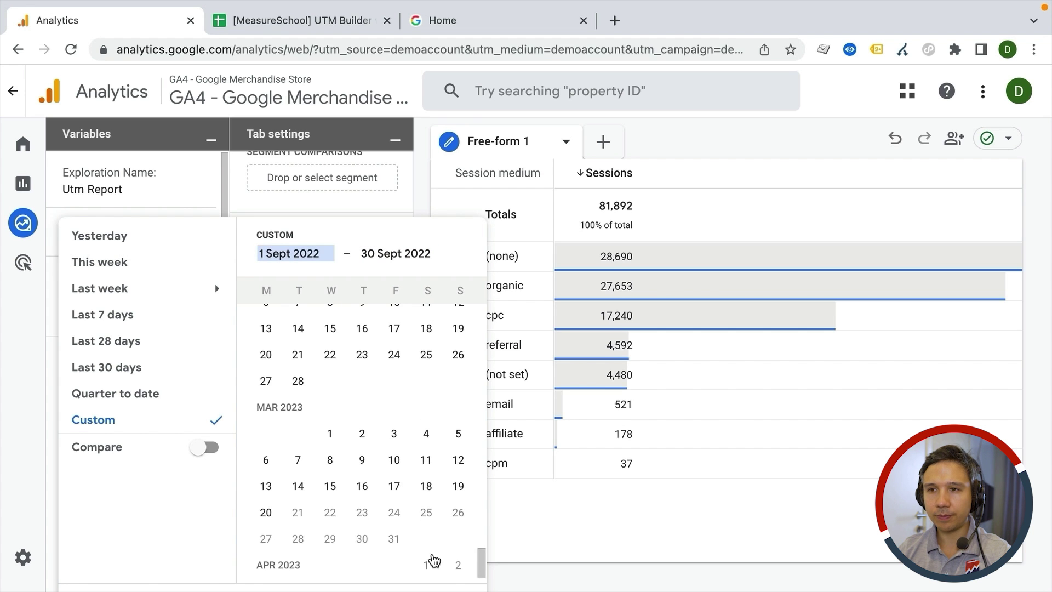
left_click(597, 531)
scroll(315, 458, "up", 2)
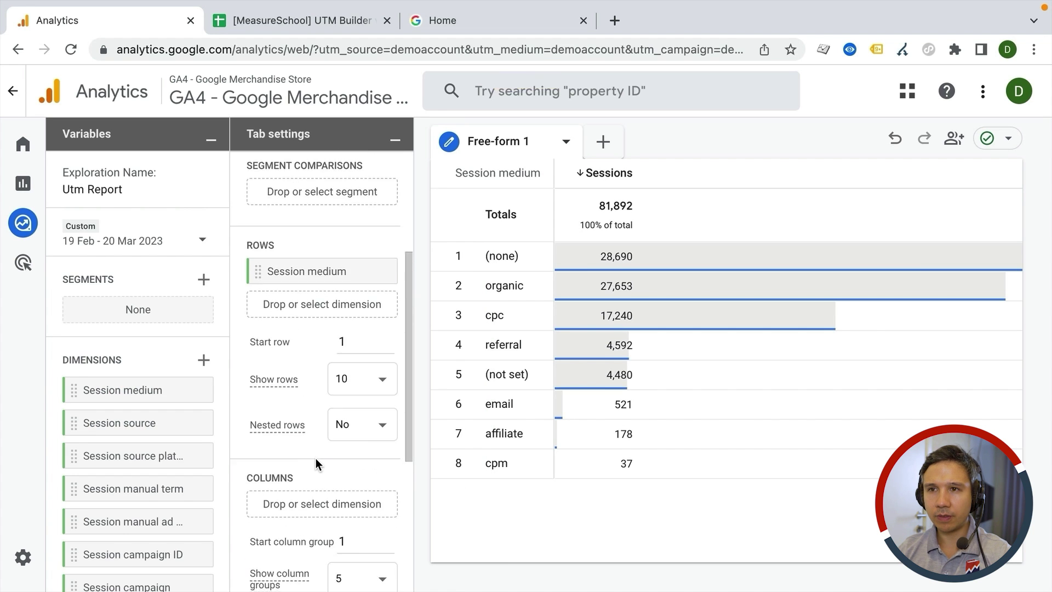
left_click(176, 252)
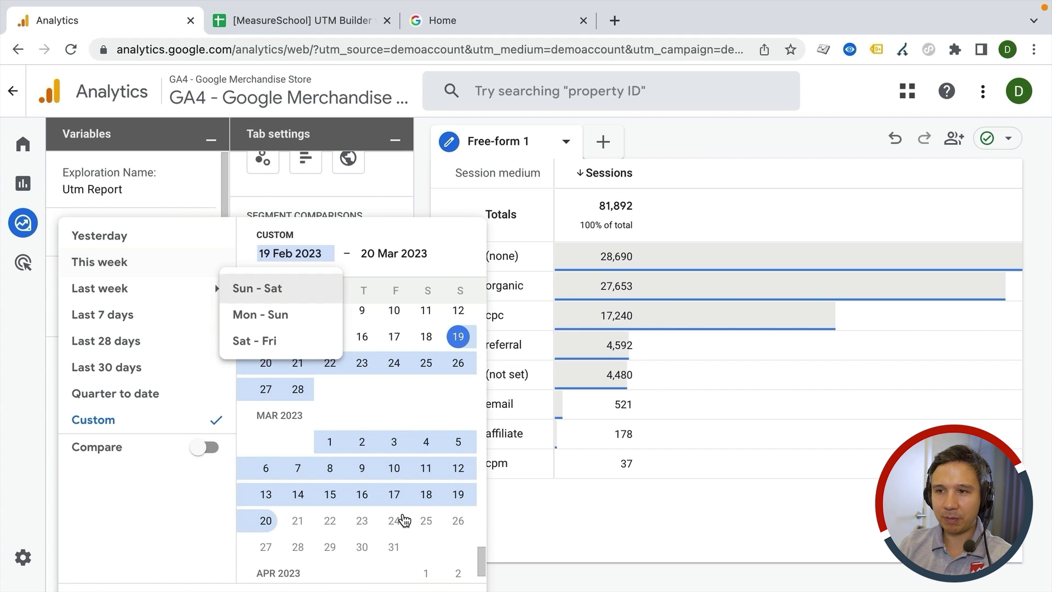
key("Escape")
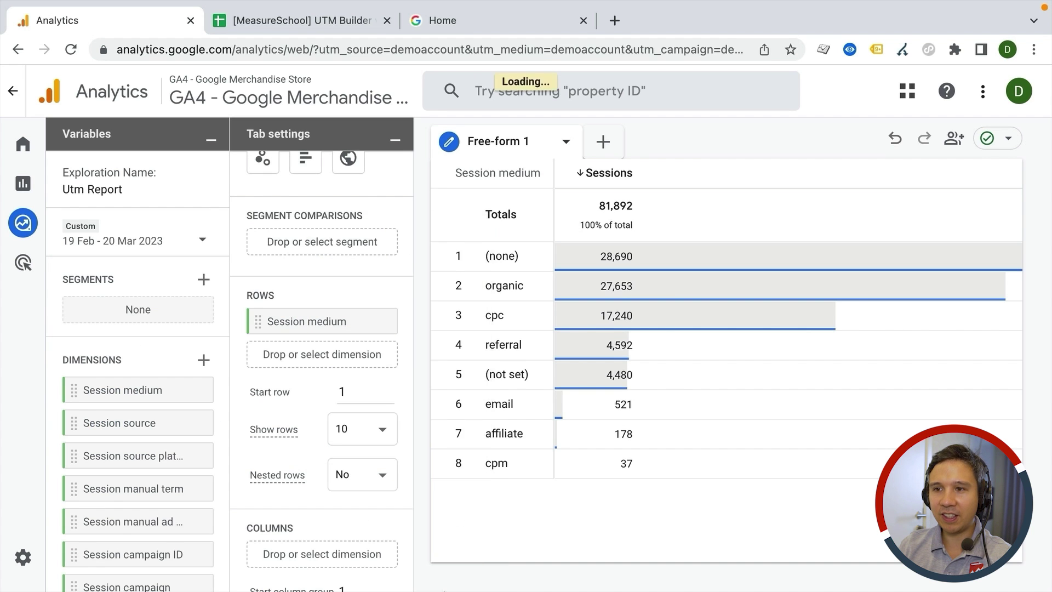
left_click(198, 243)
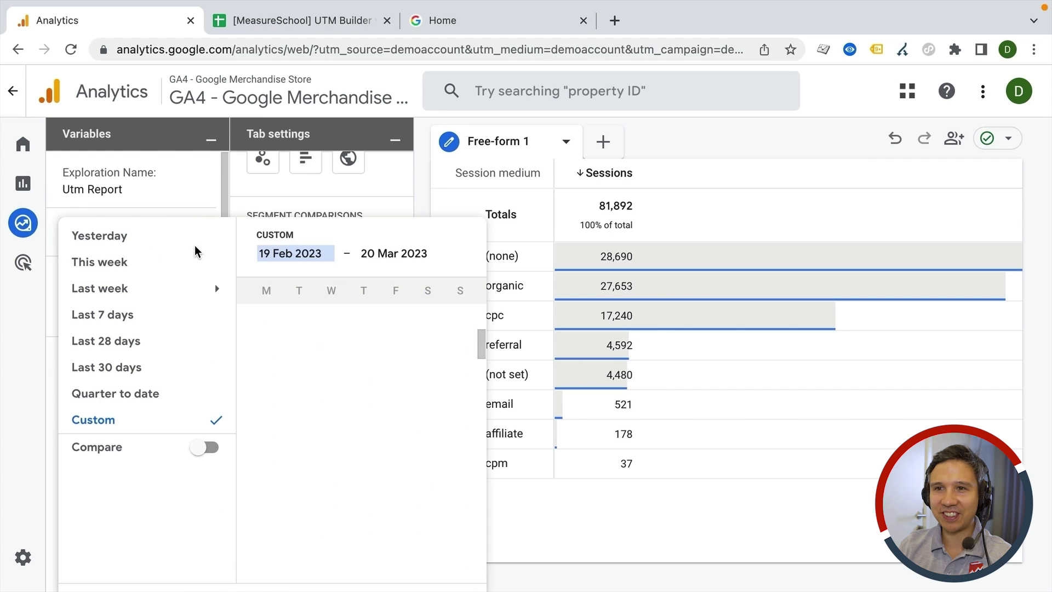
scroll(310, 310, "up", 10)
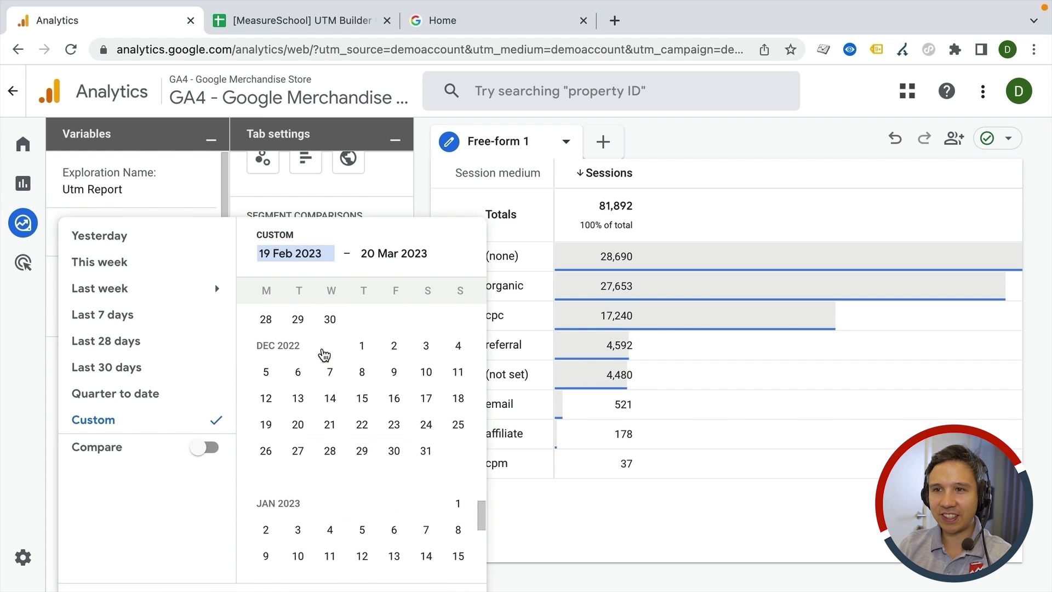
left_click(362, 353)
left_click(394, 458)
left_click(511, 364)
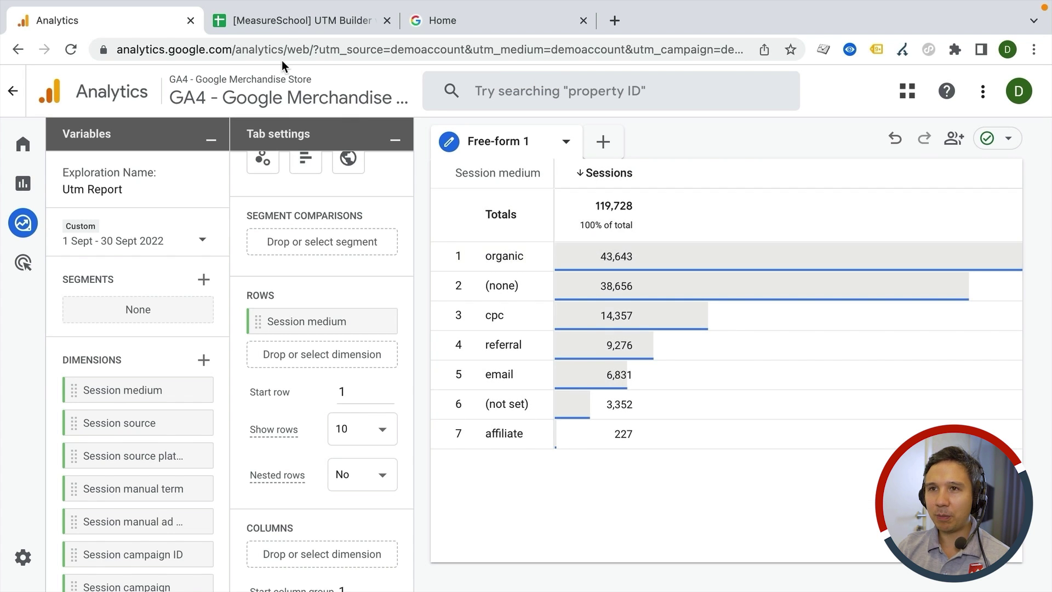
Add Session source as a second row dimension after checking the UTM Builder sheet
left_click(281, 28)
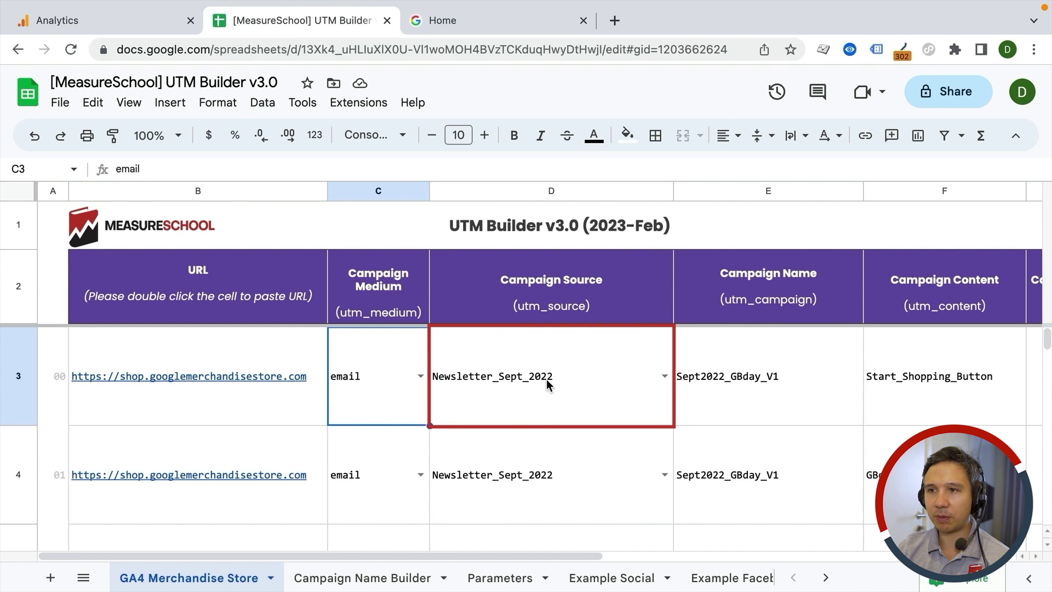
left_click(83, 20)
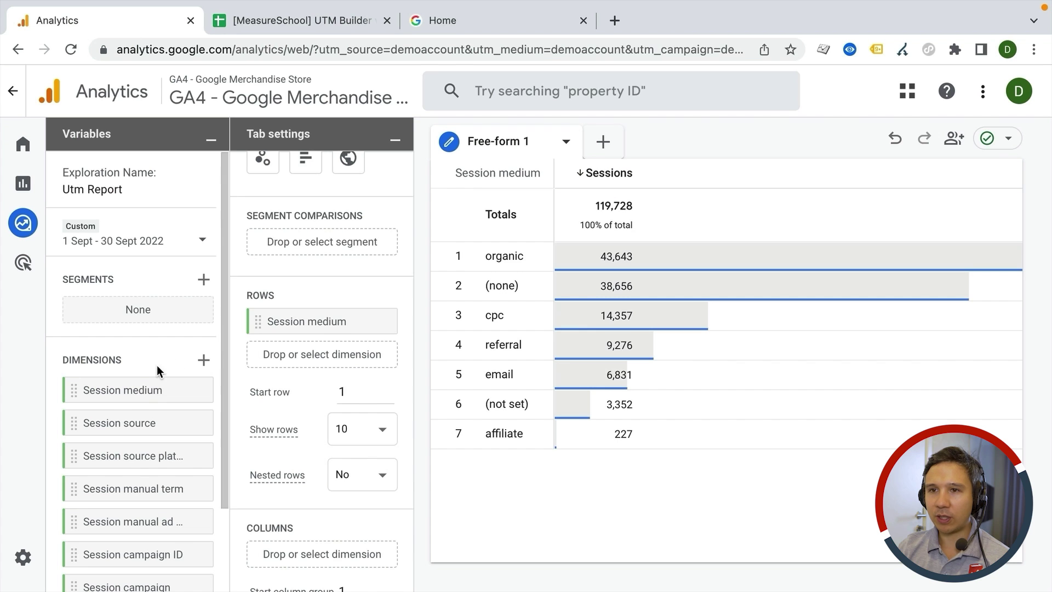
left_click_drag(122, 430, 331, 357)
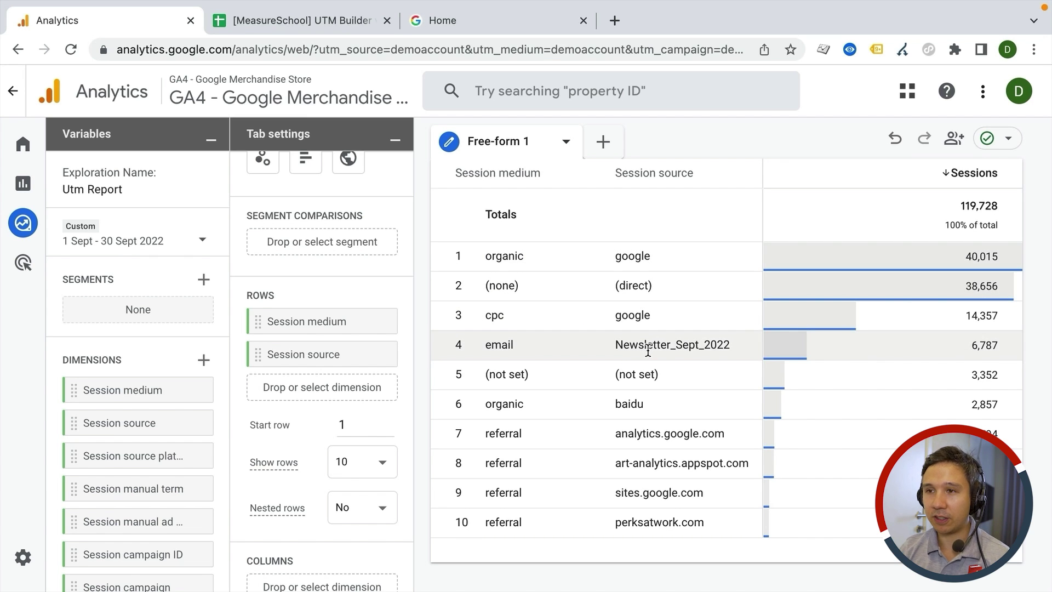
Filter the table to Newsletter_Sept_2022 and verify email and source filters, leaving 6,787 sessions
scroll(265, 435, "down", 5)
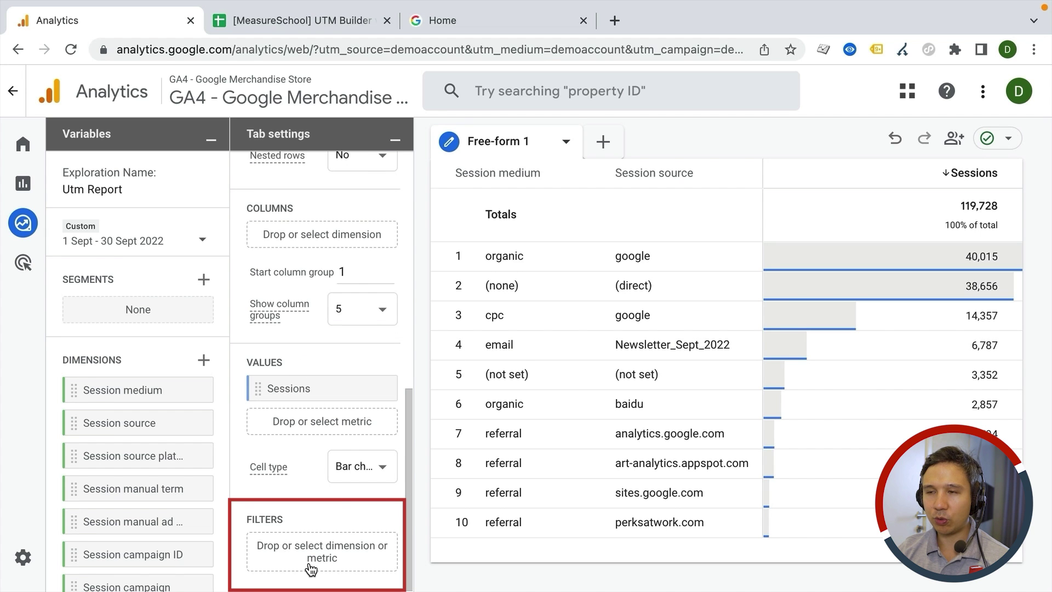
right_click(672, 342)
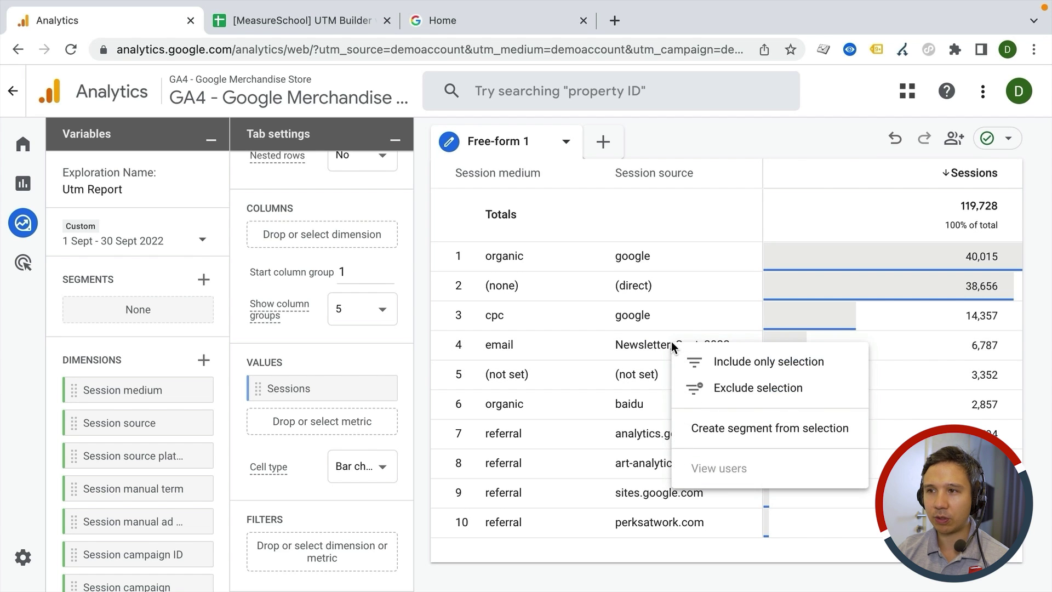
left_click(715, 362)
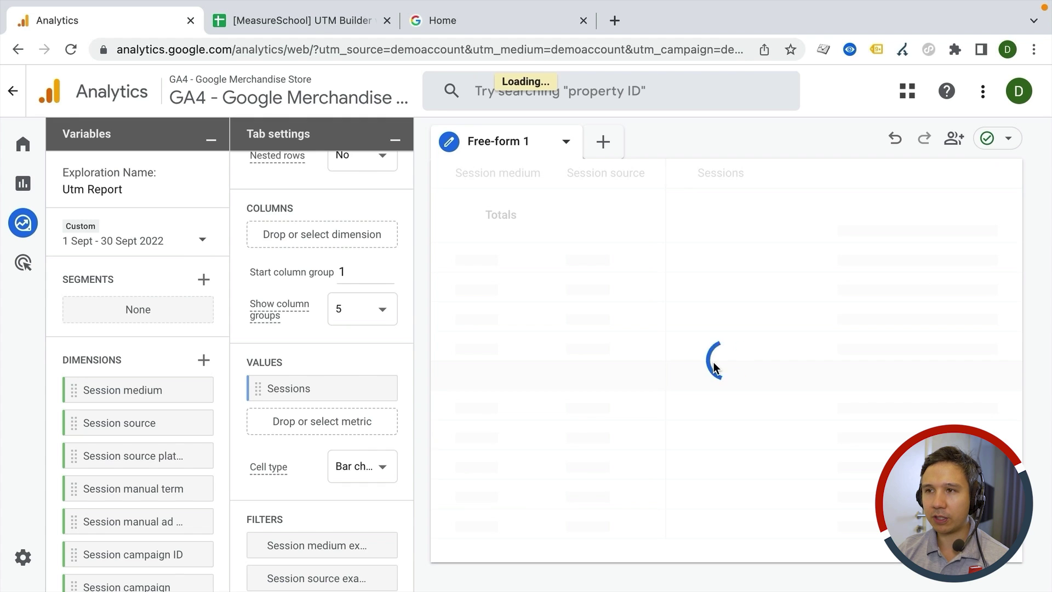
left_click(342, 543)
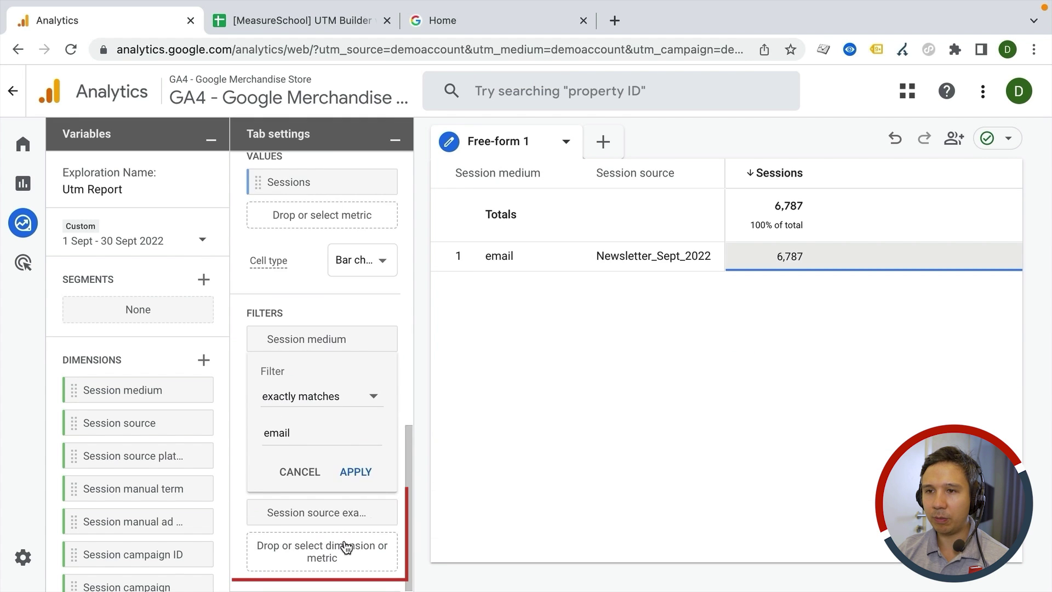
left_click(302, 518)
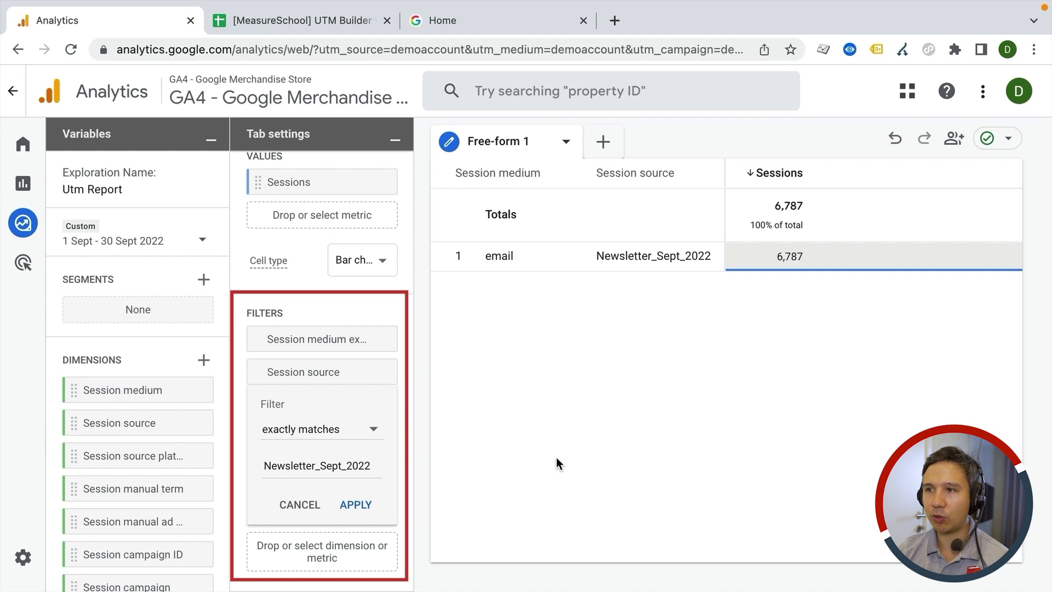
scroll(328, 437, "up", 5)
scroll(328, 439, "up", 3)
scroll(328, 437, "down", 2)
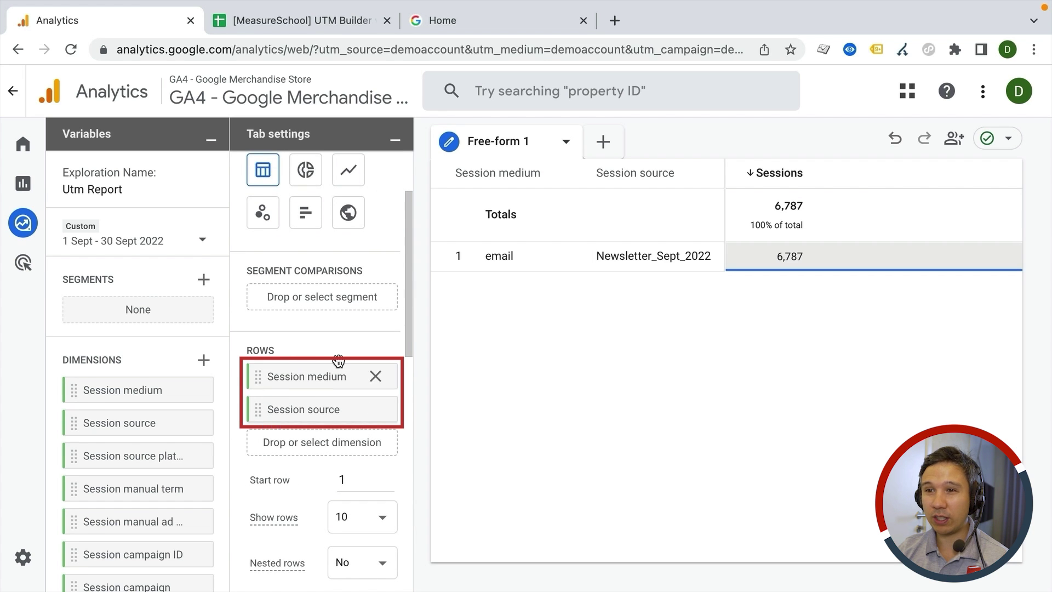
scroll(120, 459, "down", 1)
scroll(120, 459, "down", 3)
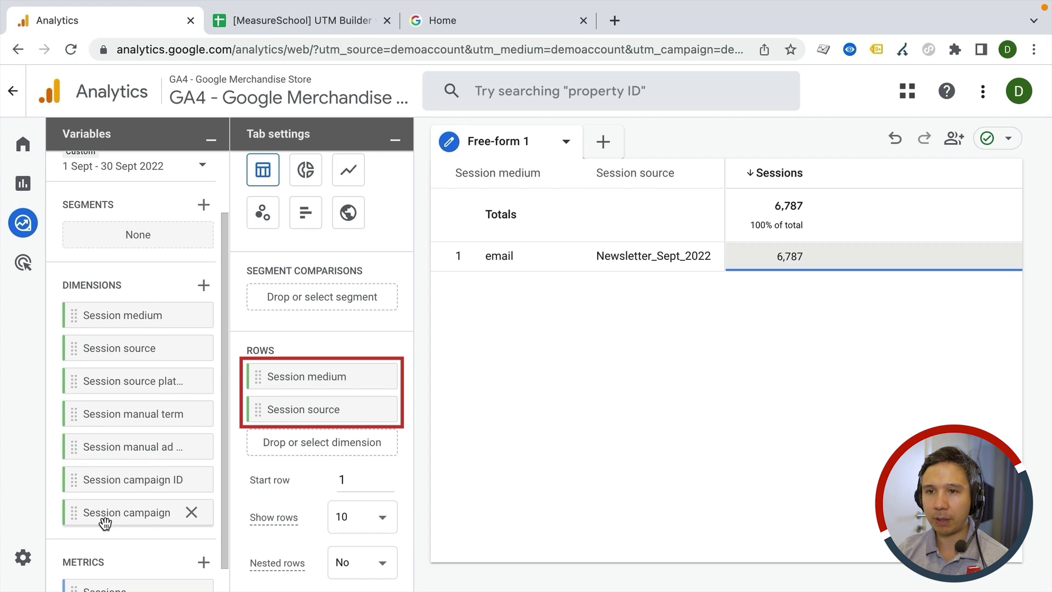
Make Session campaign the only row, showing Sept2022_GBday_V1 (6,054 sessions) and Sept2022_GBday_V2 (738)
left_click_drag(73, 512, 276, 454)
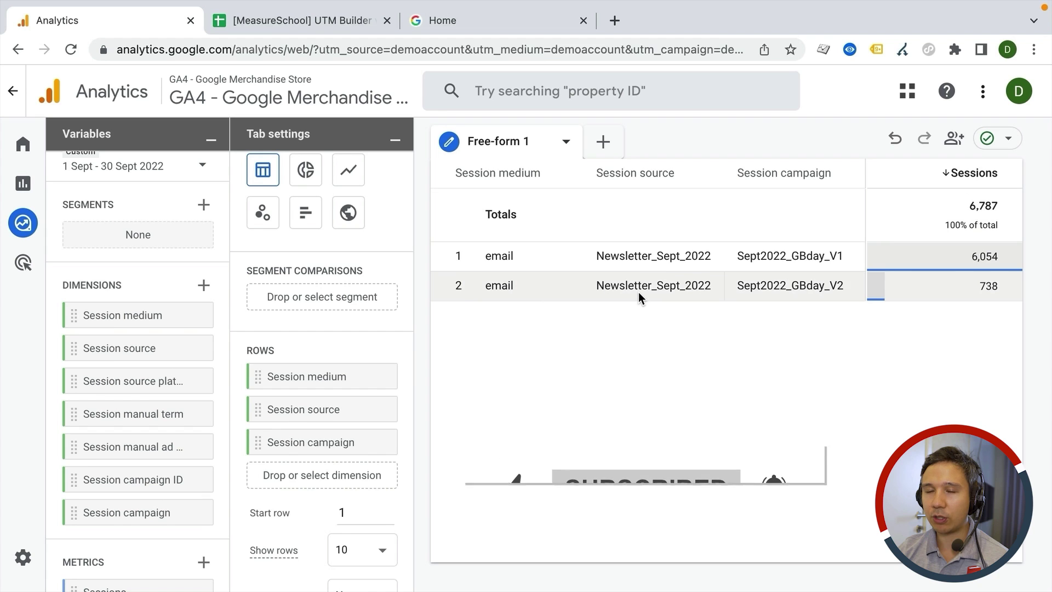
left_click(376, 377)
left_click(376, 377)
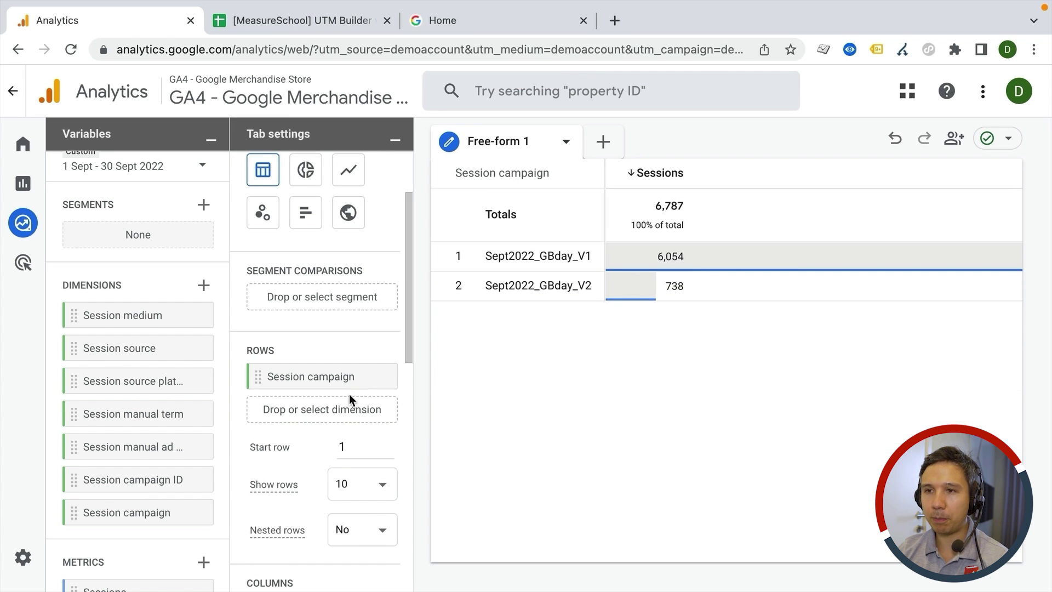
scroll(350, 393, "down", 1)
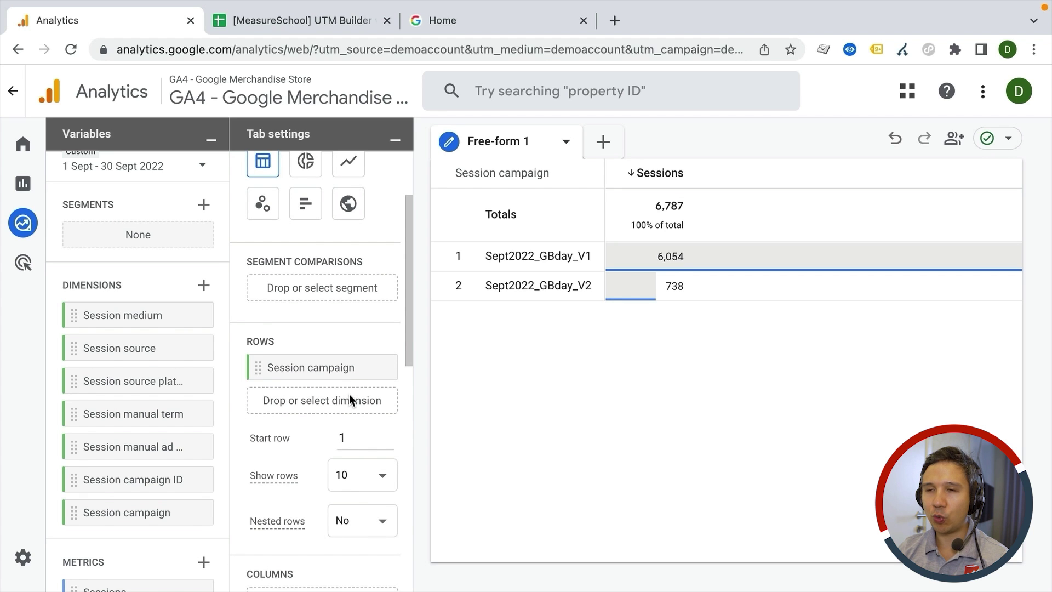
scroll(350, 394, "down", 1)
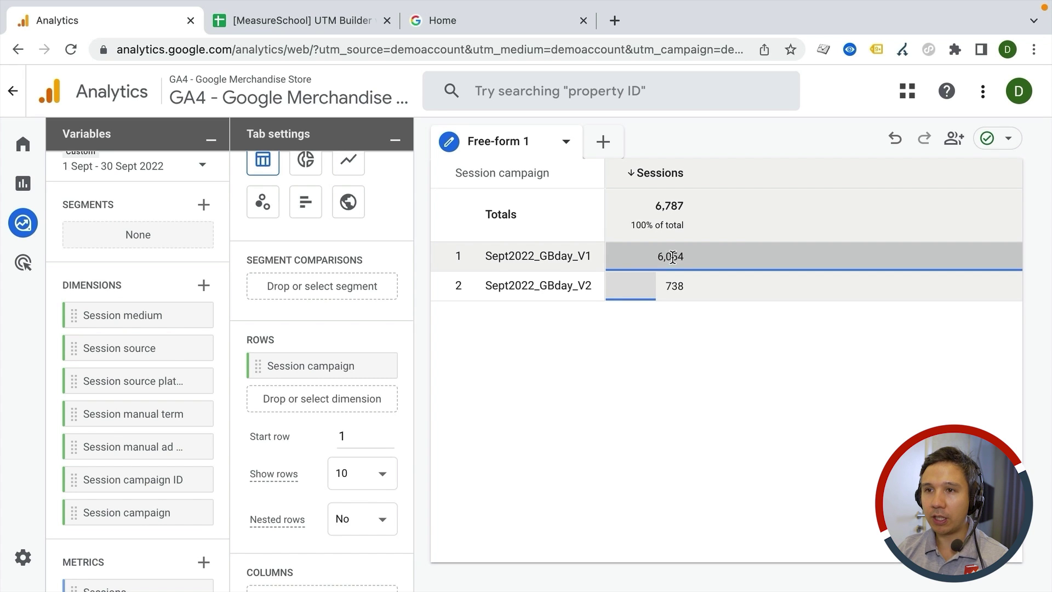
scroll(368, 340, "down", 5)
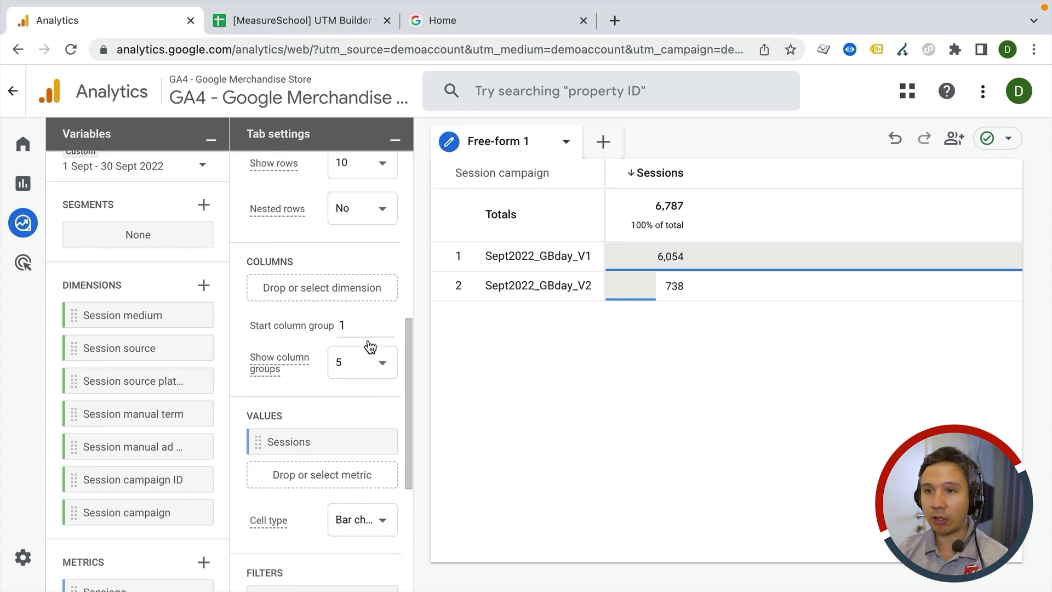
scroll(369, 344, "down", 5)
scroll(104, 451, "down", 1)
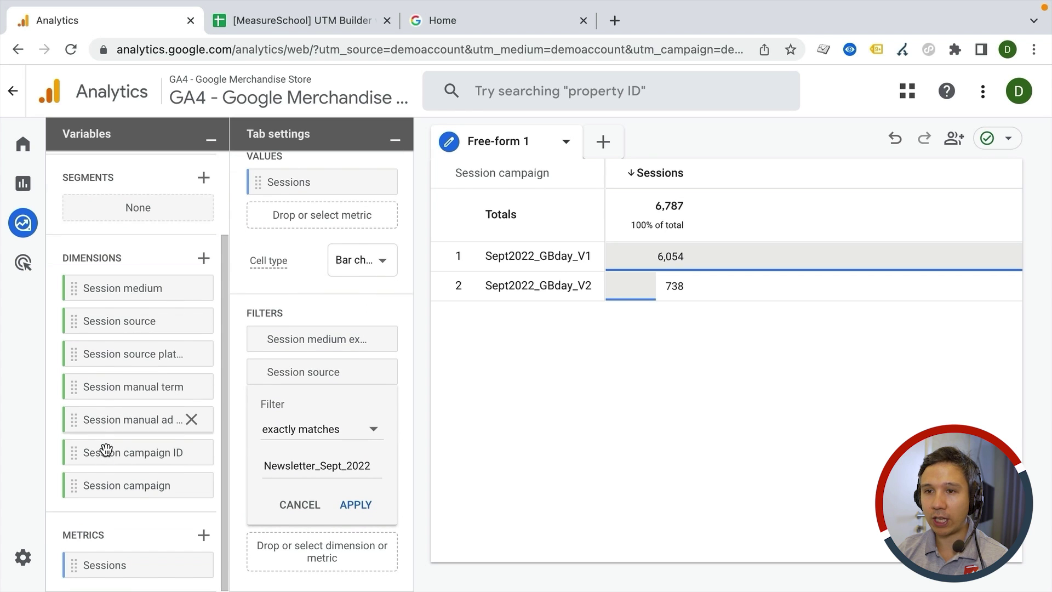
Import the Transactions metric and add it as a Values column beside Sessions, totalling 657
left_click(206, 538)
left_click(496, 89)
type("transaction")
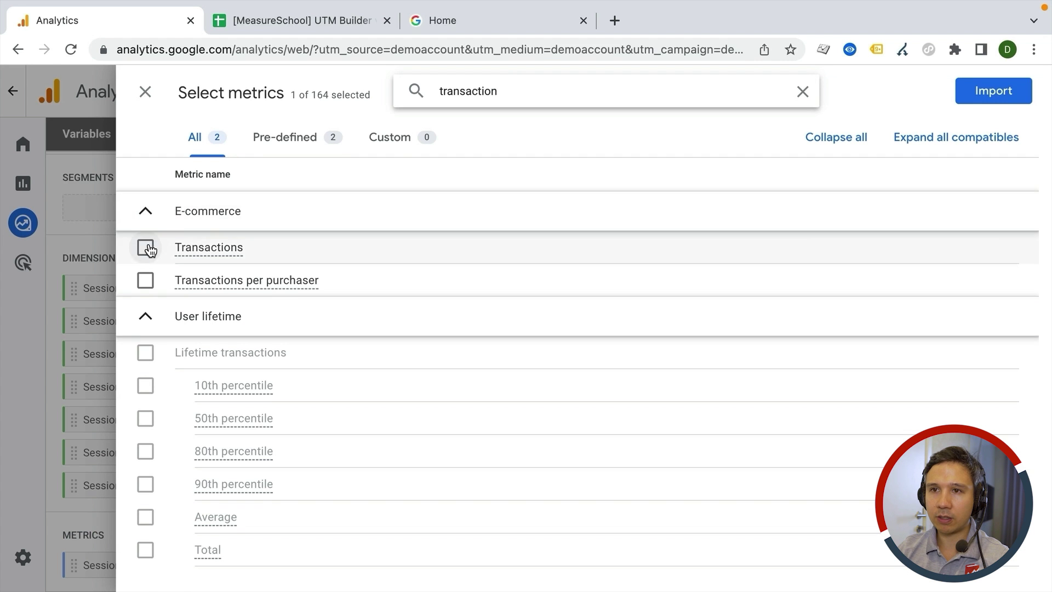
left_click(146, 247)
left_click(981, 98)
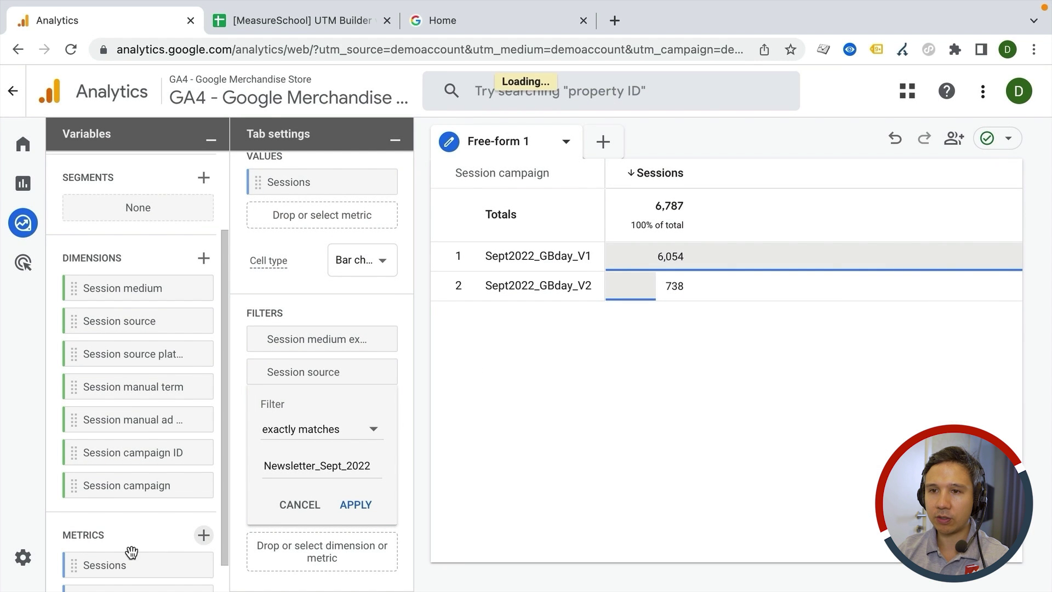
left_click_drag(124, 565, 312, 218)
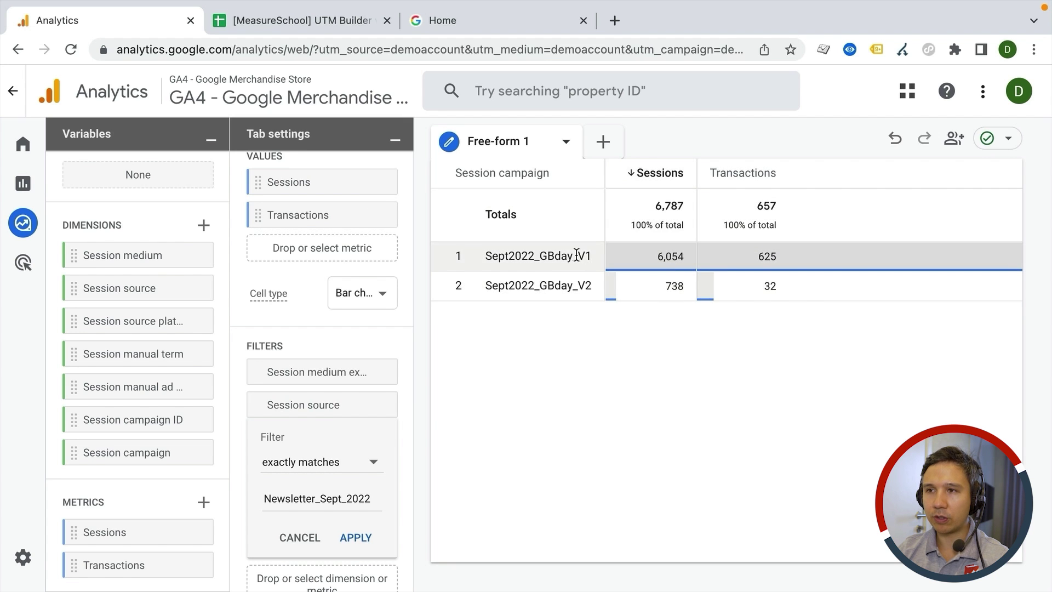
left_click(324, 21)
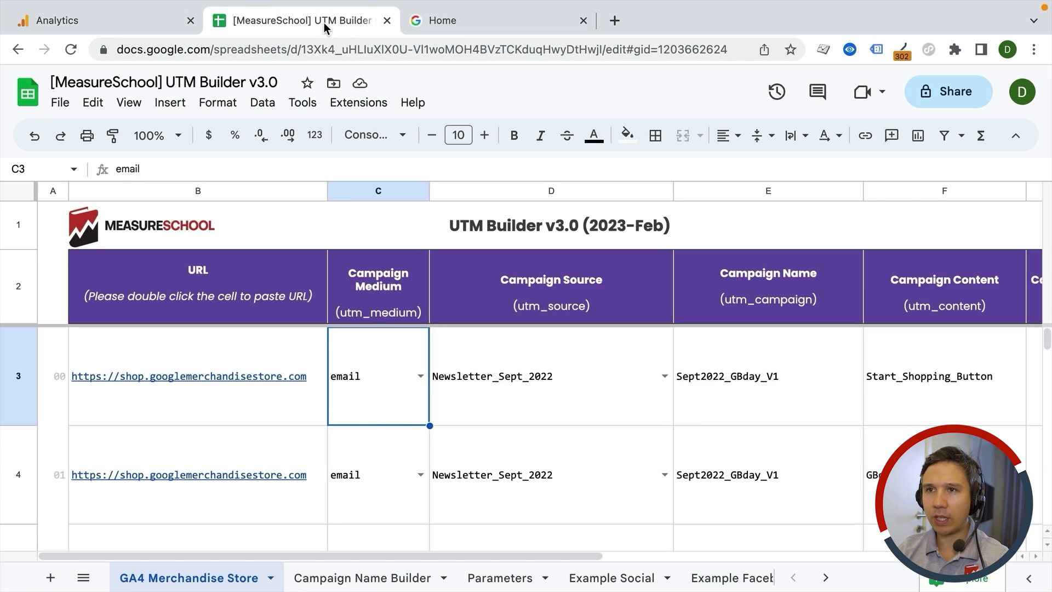
scroll(331, 411, "down", 3)
scroll(331, 411, "up", 2)
scroll(330, 411, "down", 2)
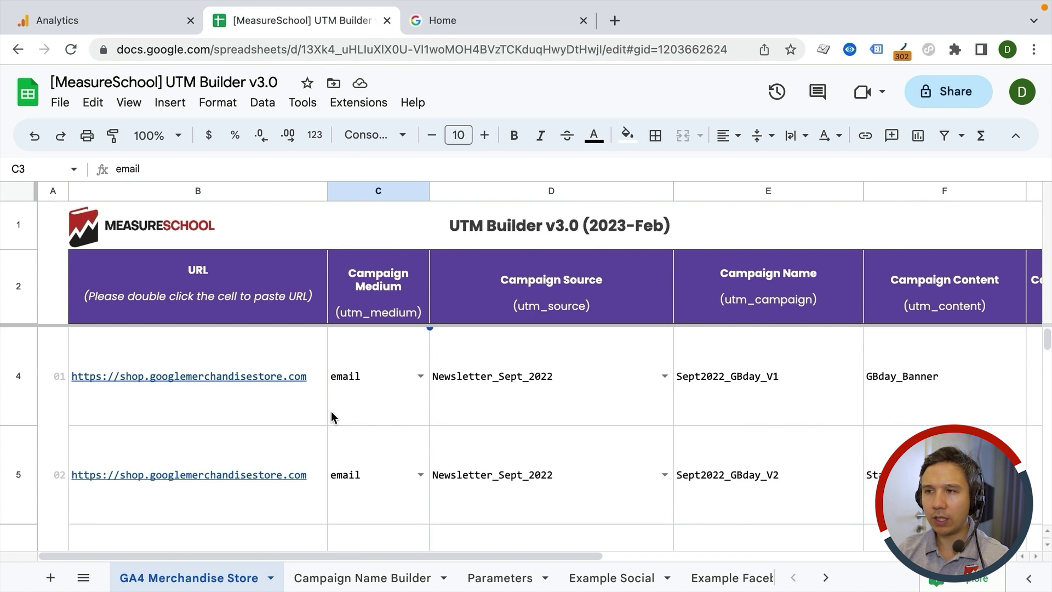
scroll(330, 411, "up", 2)
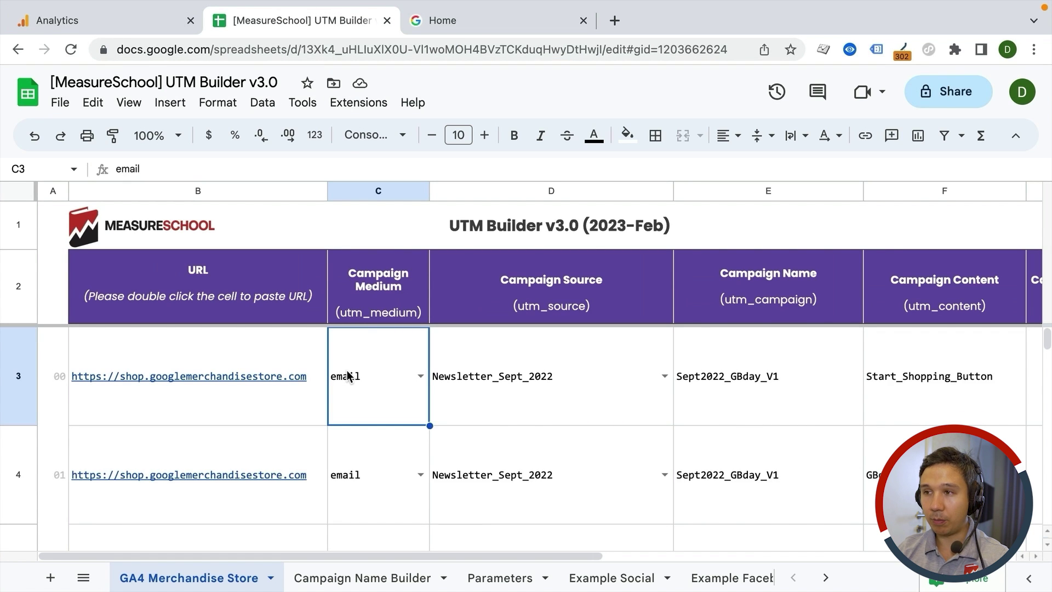
scroll(347, 370, "right", 5)
left_click(704, 356)
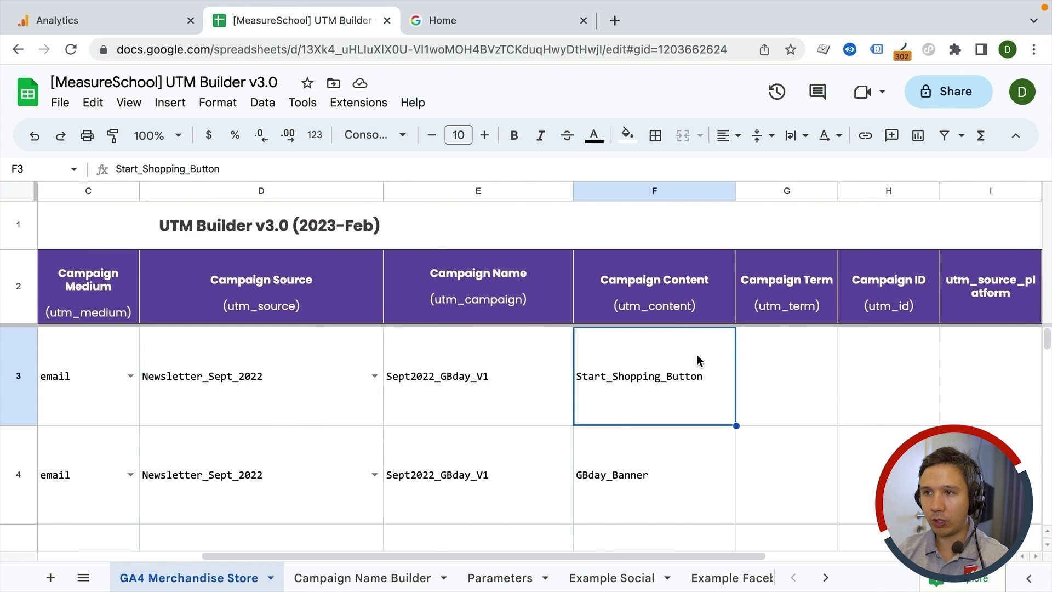
left_click(668, 465)
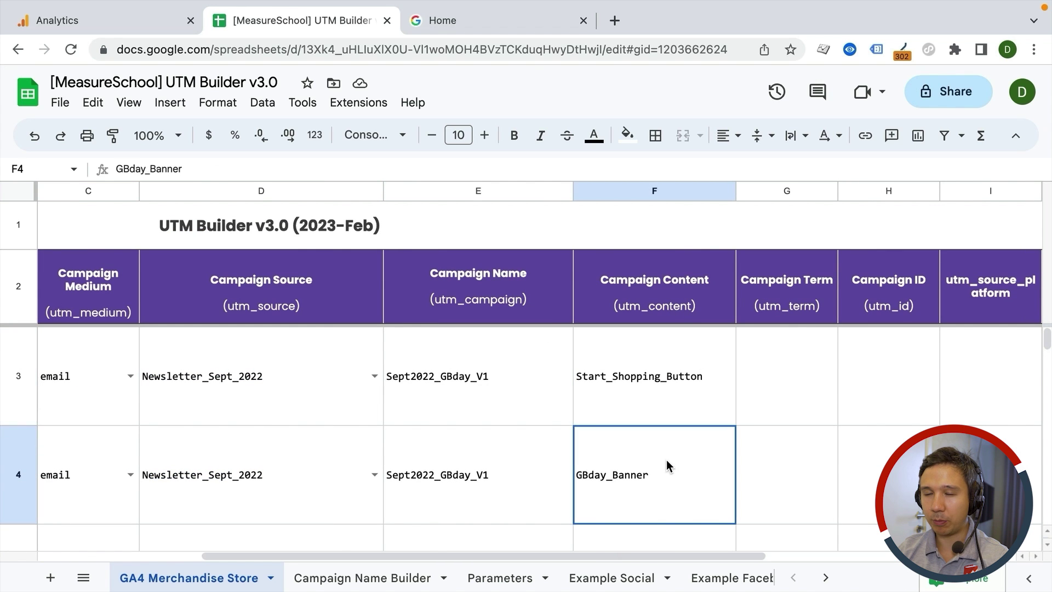
left_click(661, 399)
scroll(660, 398, "down", 2)
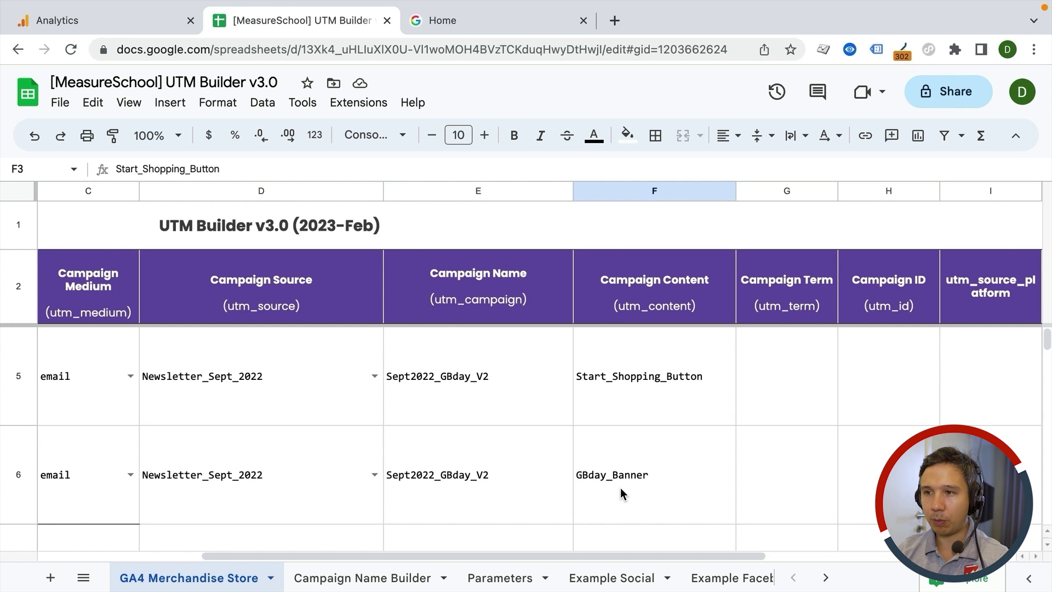
left_click(128, 28)
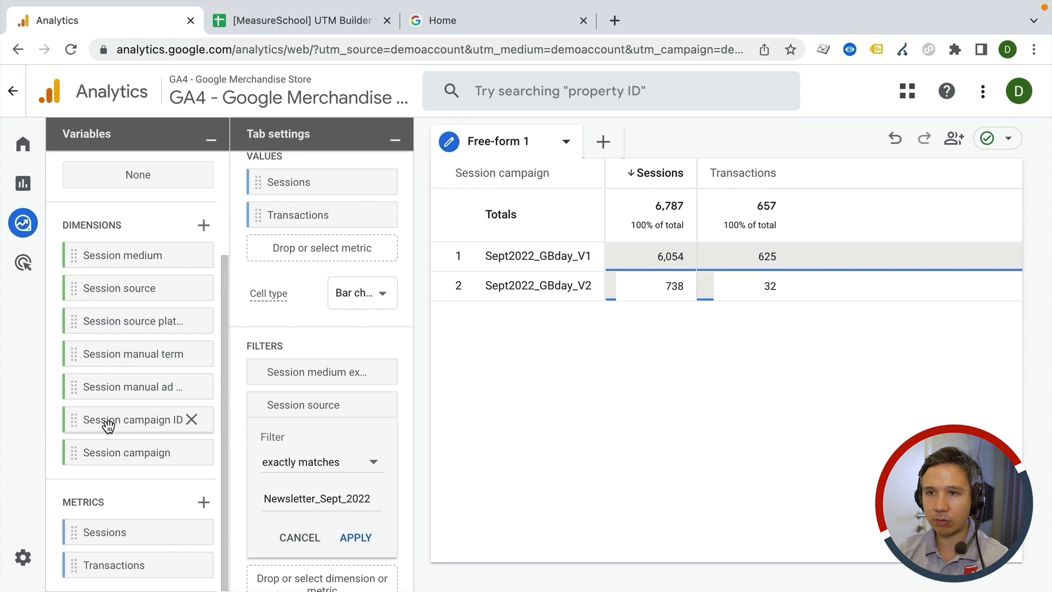
Add Session manual ad content as a second row and include only the top Start_Shopping_Button row
left_click_drag(117, 387, 295, 164)
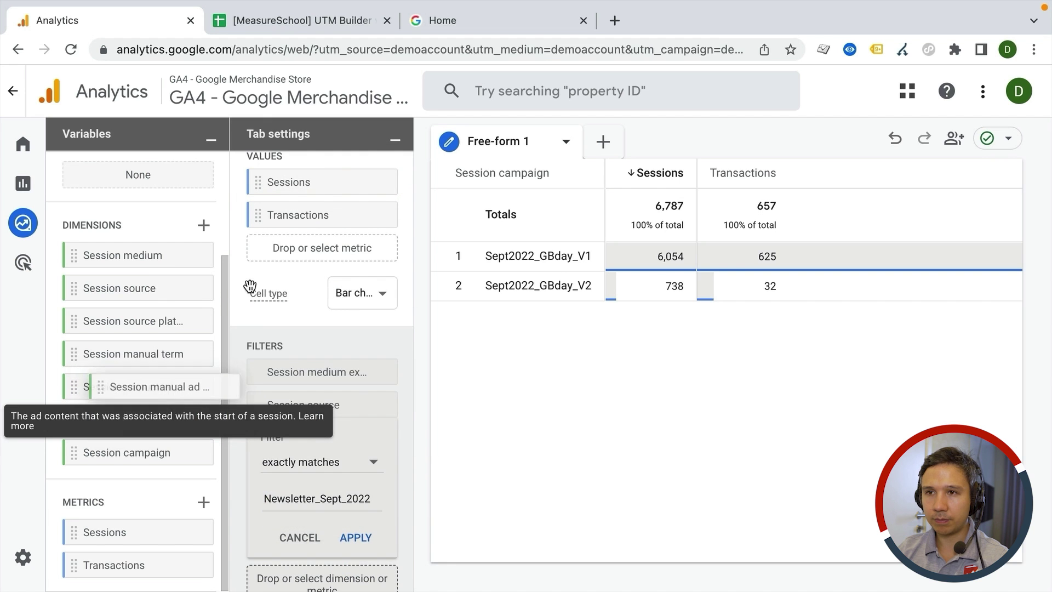
scroll(321, 265, "up", 5)
scroll(302, 362, "down", 3)
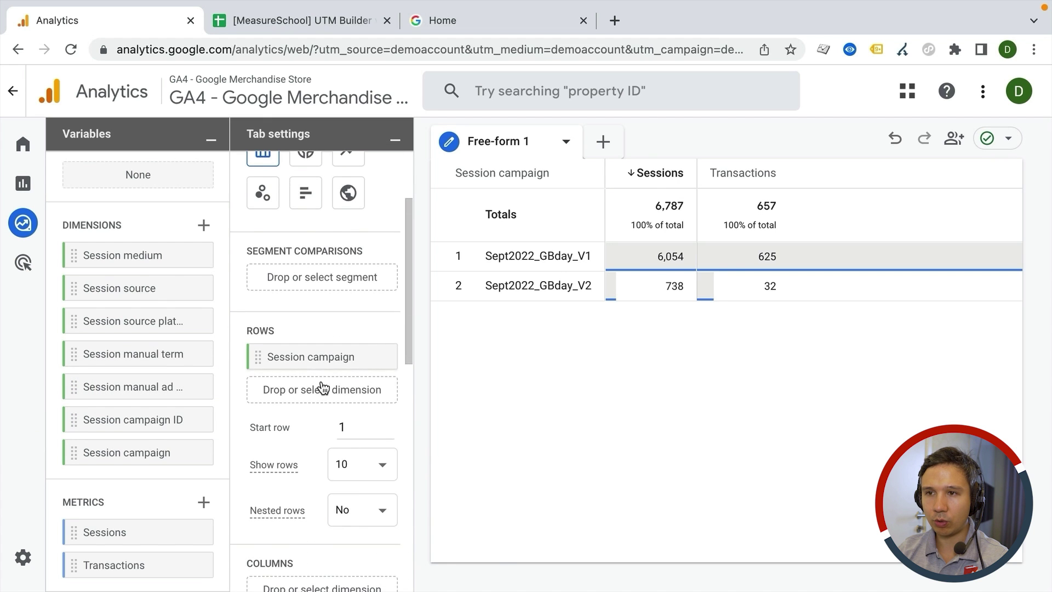
left_click(326, 390)
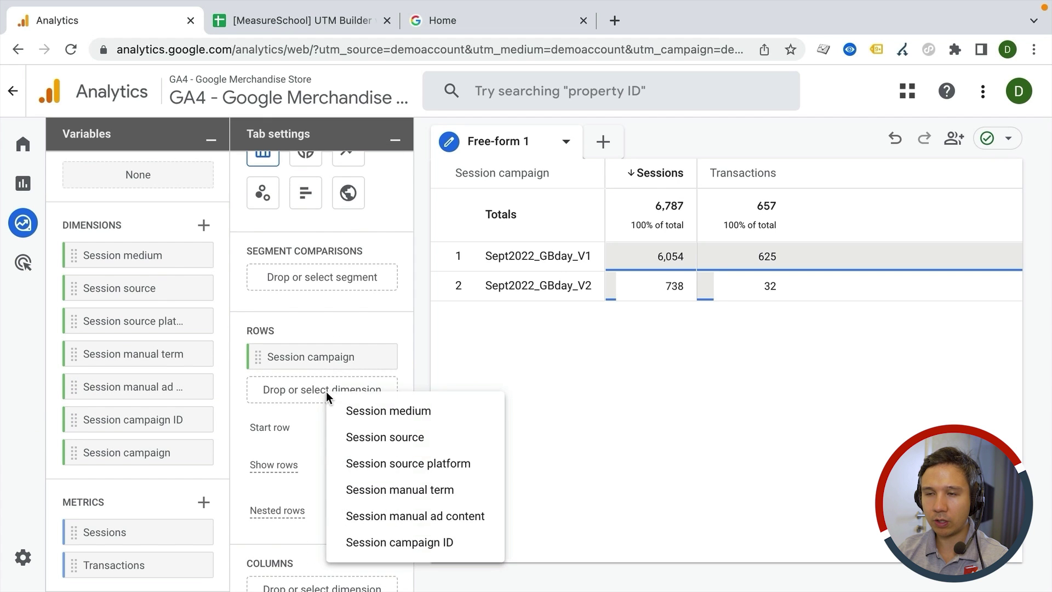
left_click(404, 526)
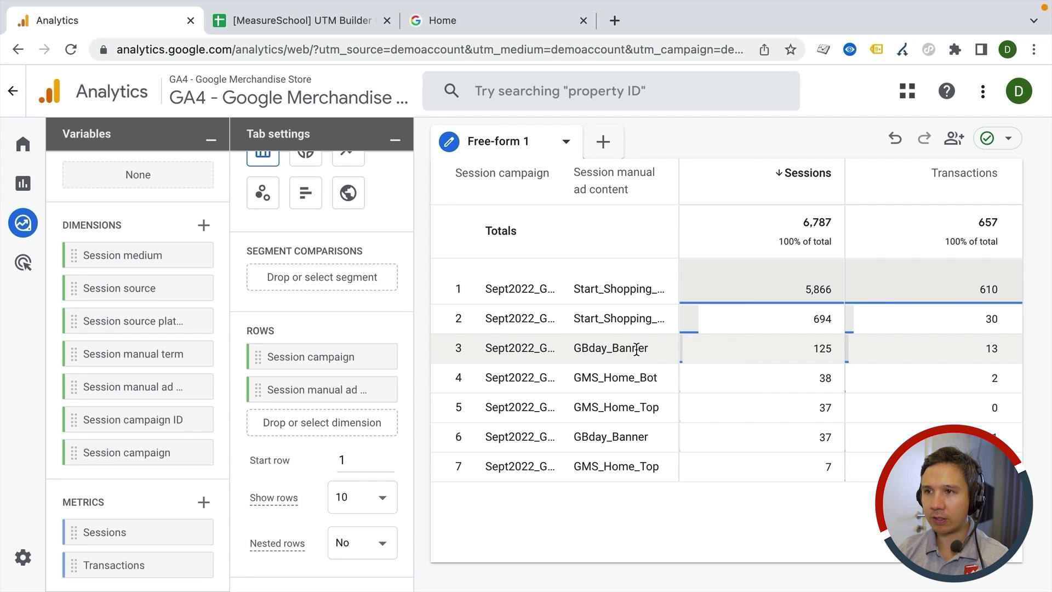
right_click(619, 286)
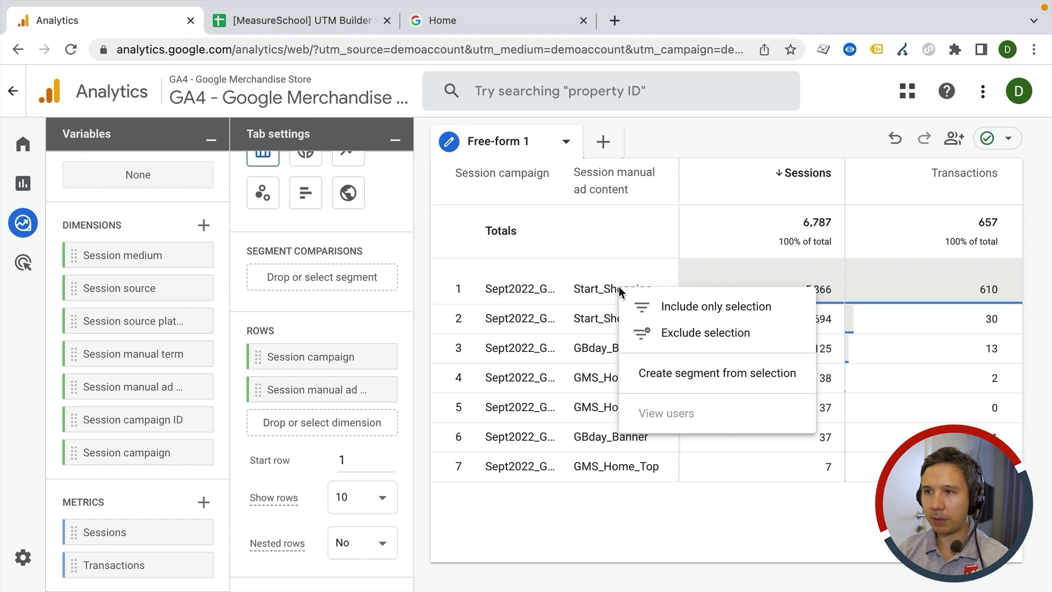
left_click(673, 310)
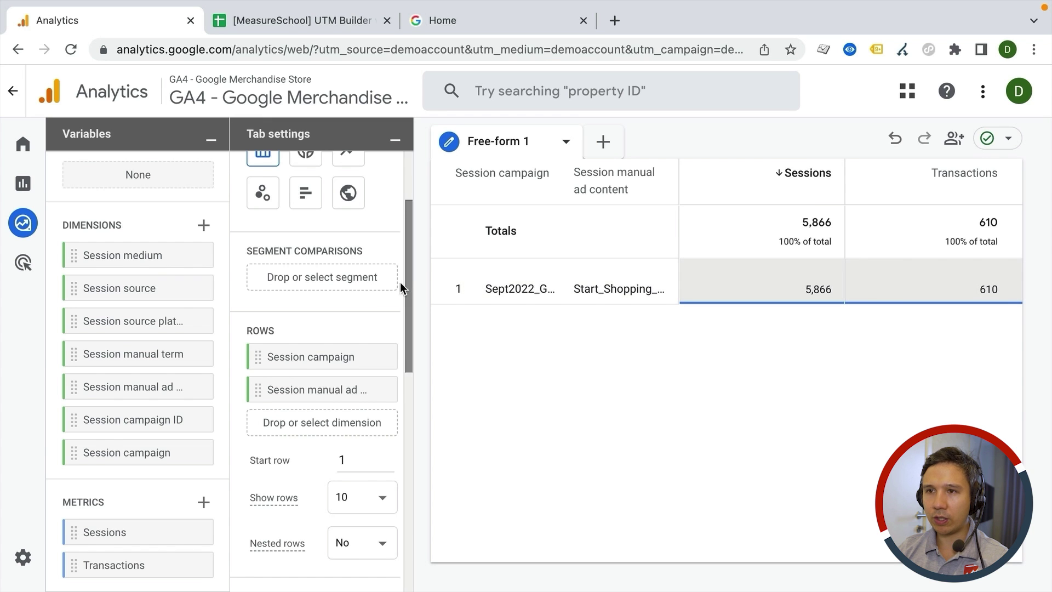
Remove the Session campaign row, leaving Start_Shopping_Button at 5,866 sessions and 610 transactions
scroll(346, 327, "down", 10)
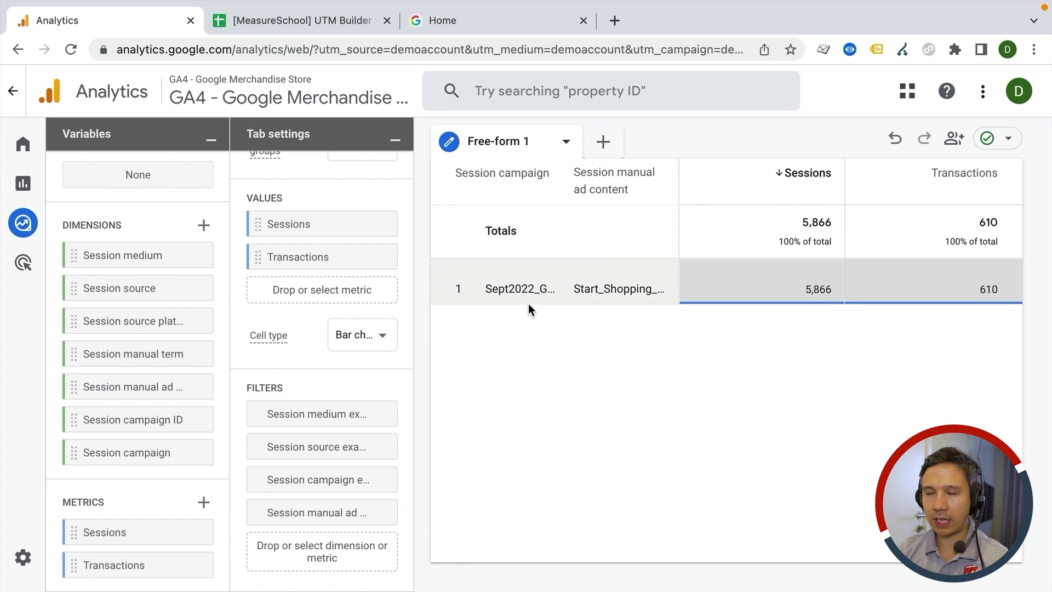
scroll(358, 356, "up", 10)
mouse_move(376, 480)
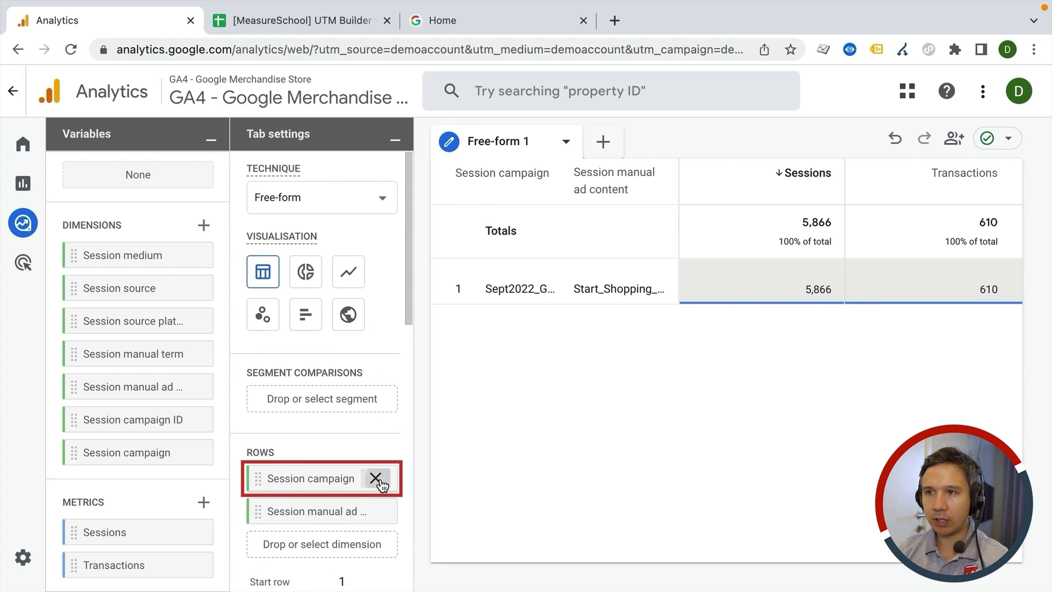
left_click(376, 479)
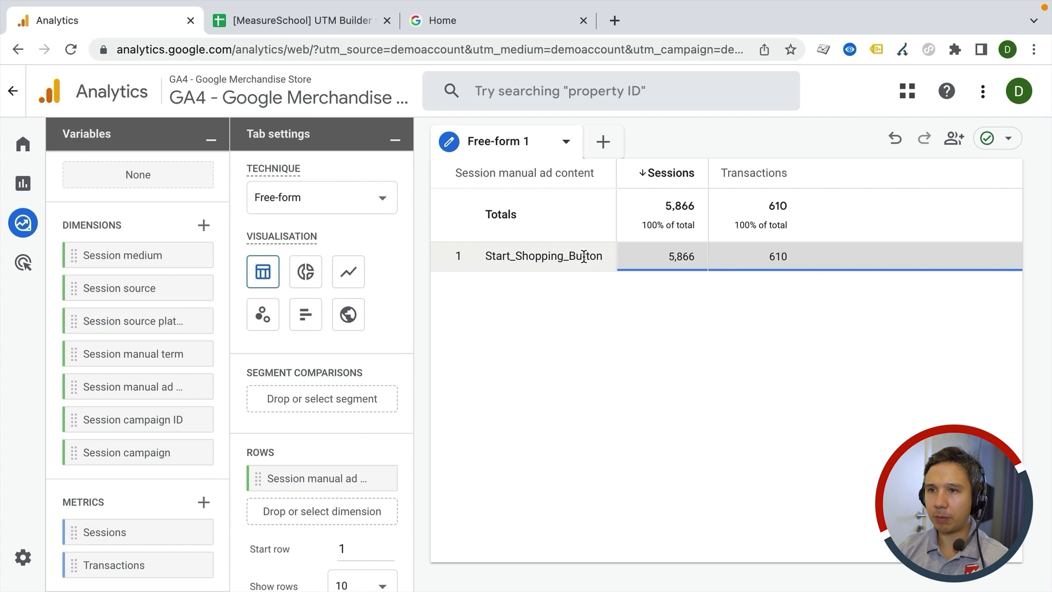
left_click(290, 23)
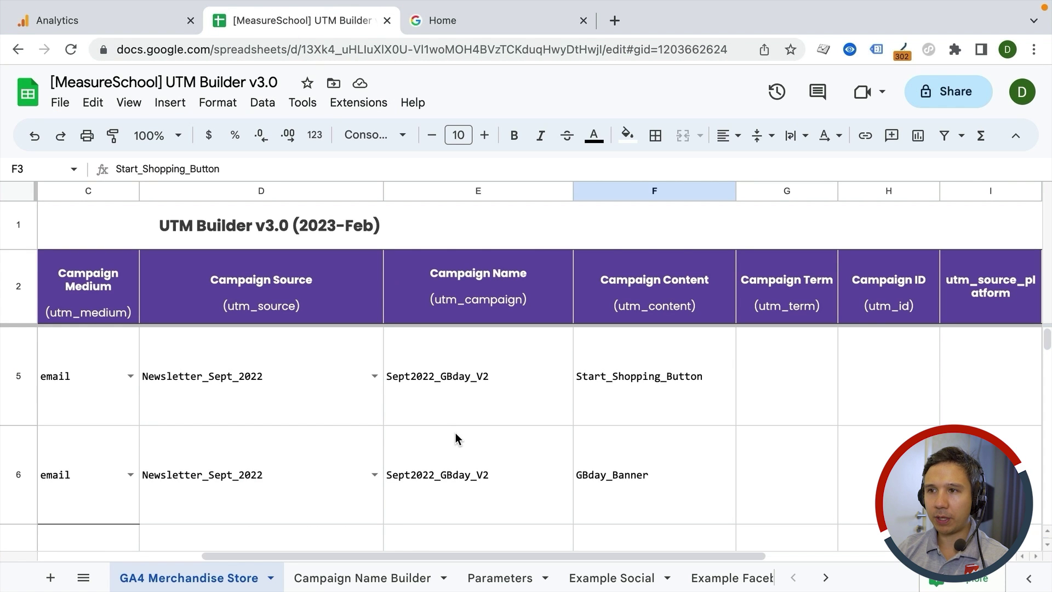
left_click(626, 403)
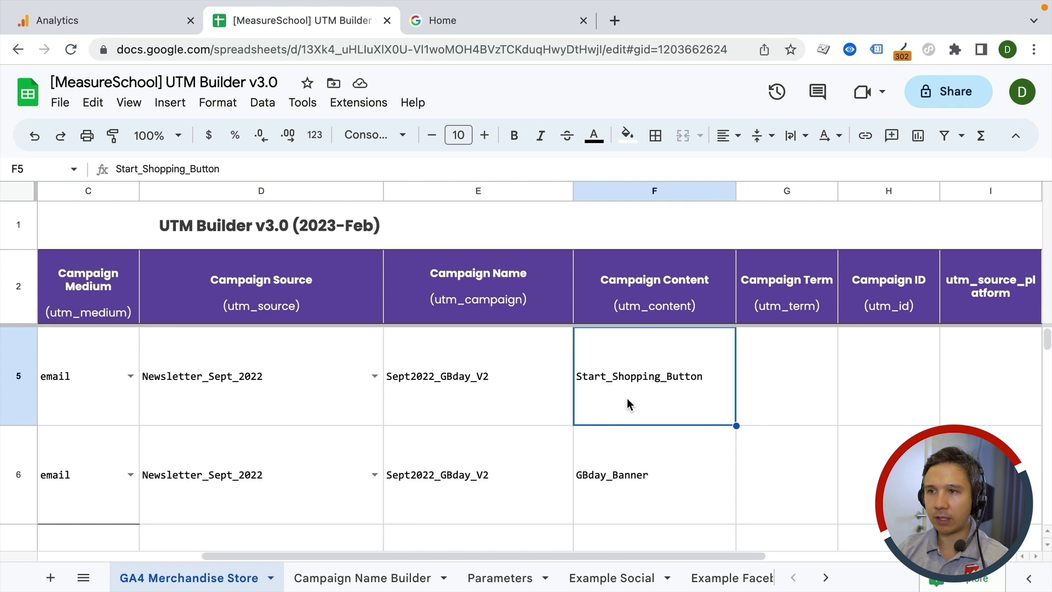
scroll(627, 397, "down", 2)
scroll(626, 397, "up", 2)
scroll(626, 398, "down", 1)
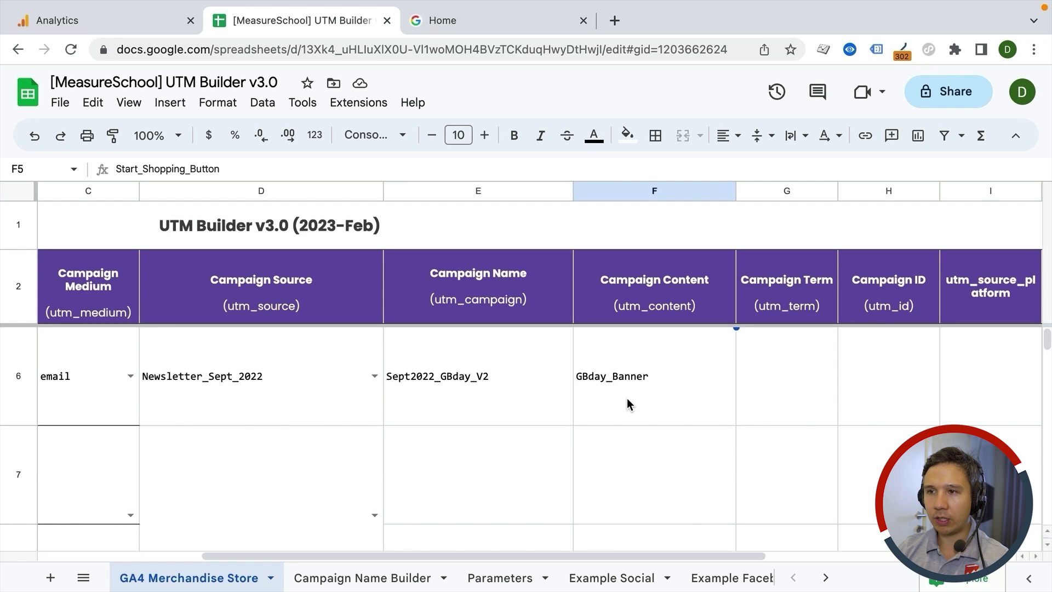
scroll(500, 396, "up", 2)
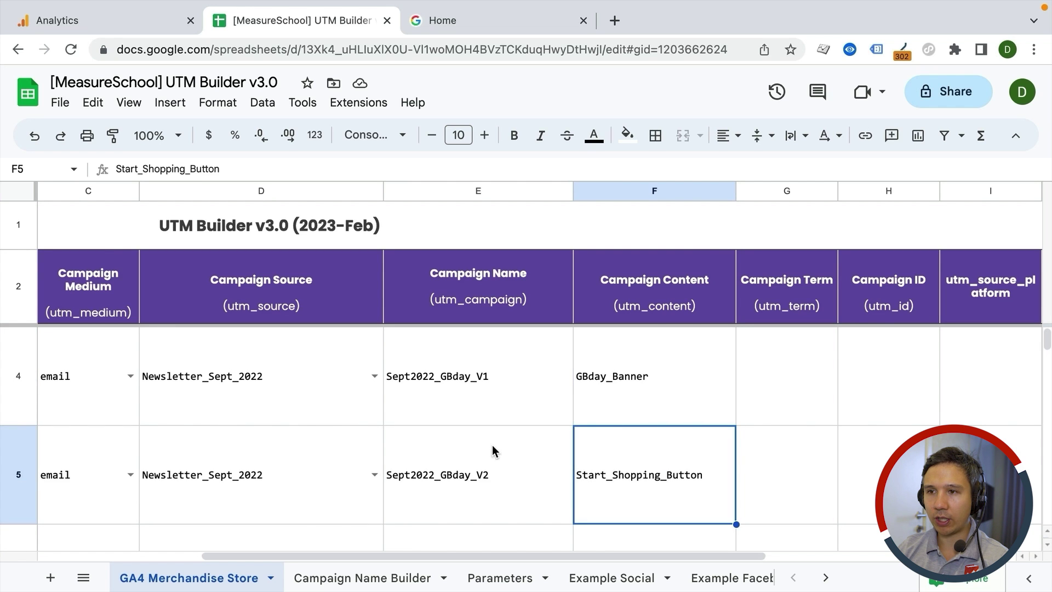
left_click(482, 476)
left_click(668, 475)
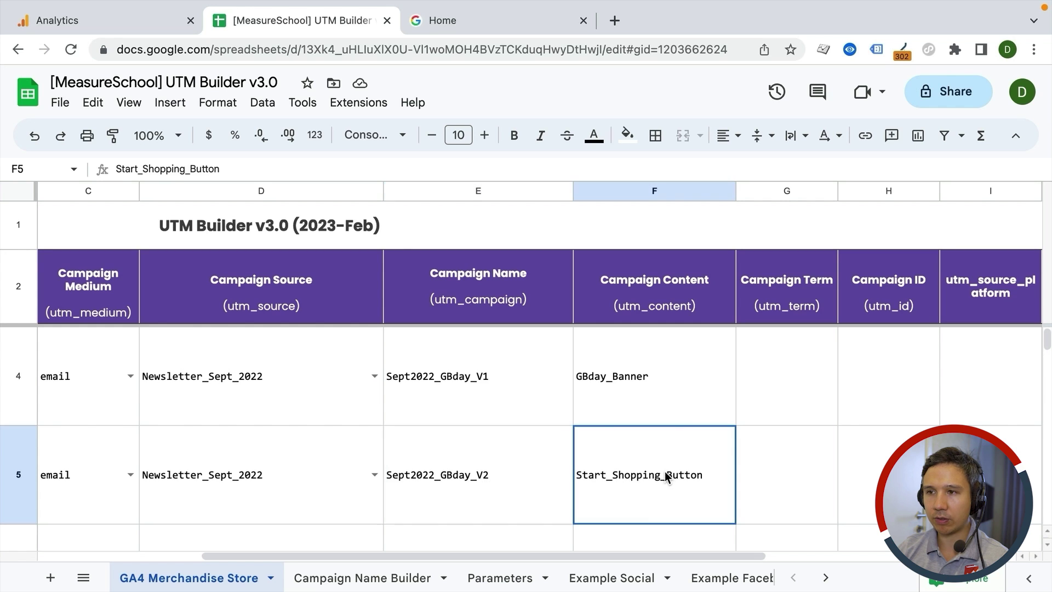
scroll(662, 471, "up", 1)
left_click(638, 394)
scroll(628, 396, "down", 3)
scroll(630, 389, "up", 1)
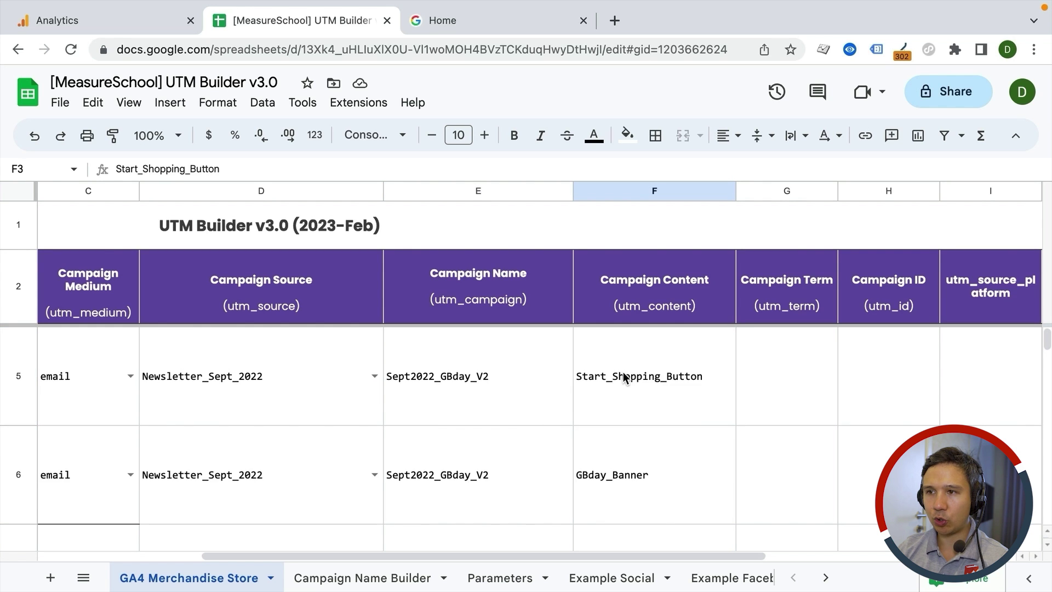
left_click(628, 378)
left_click(119, 33)
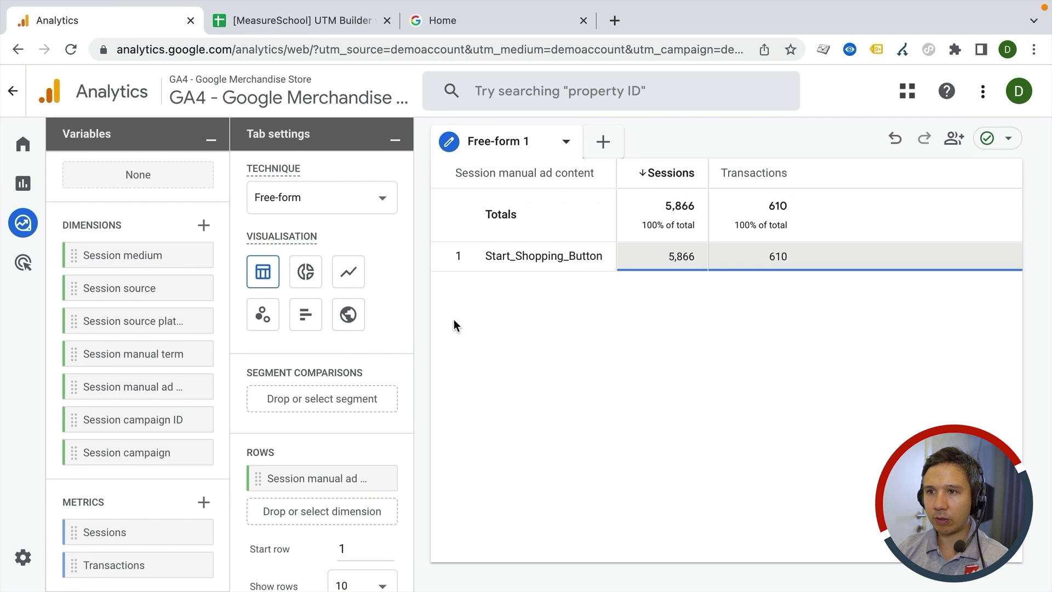
Add Session campaign as a row dimension ahead of manual ad content
scroll(346, 385, "down", 5)
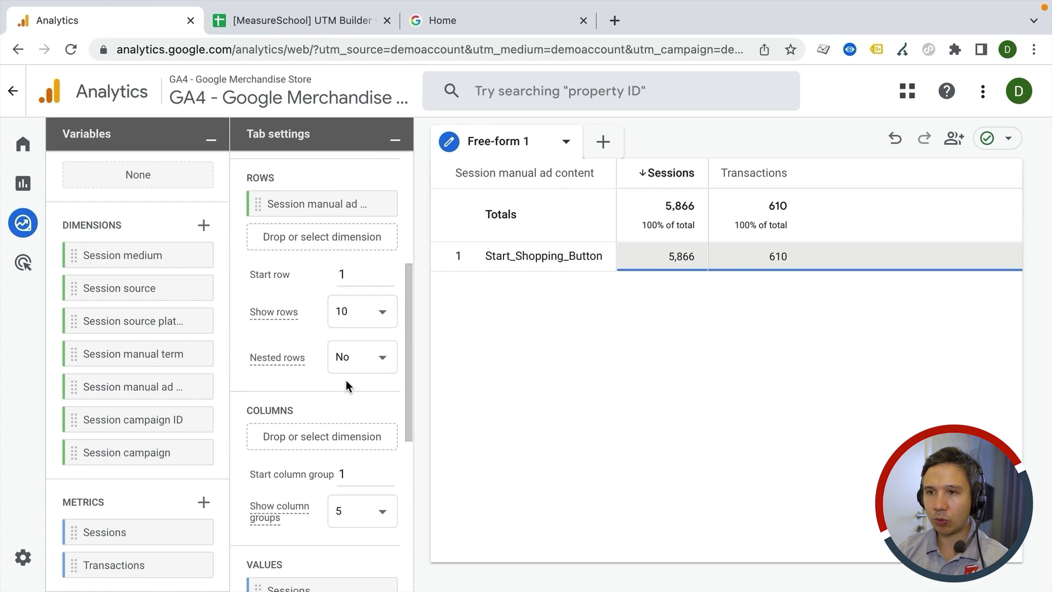
scroll(347, 380, "up", 1)
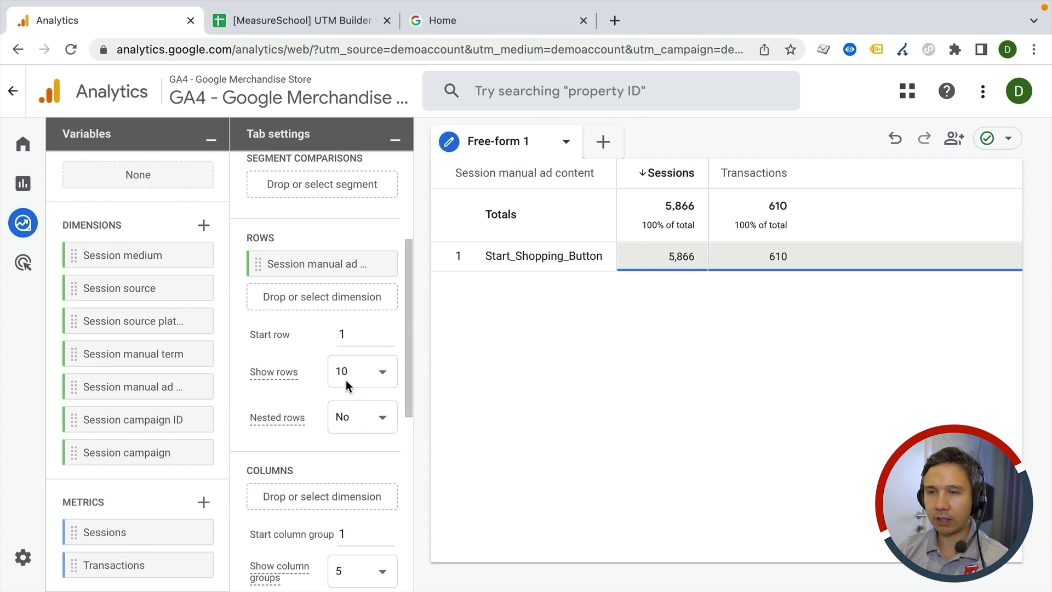
left_click(319, 19)
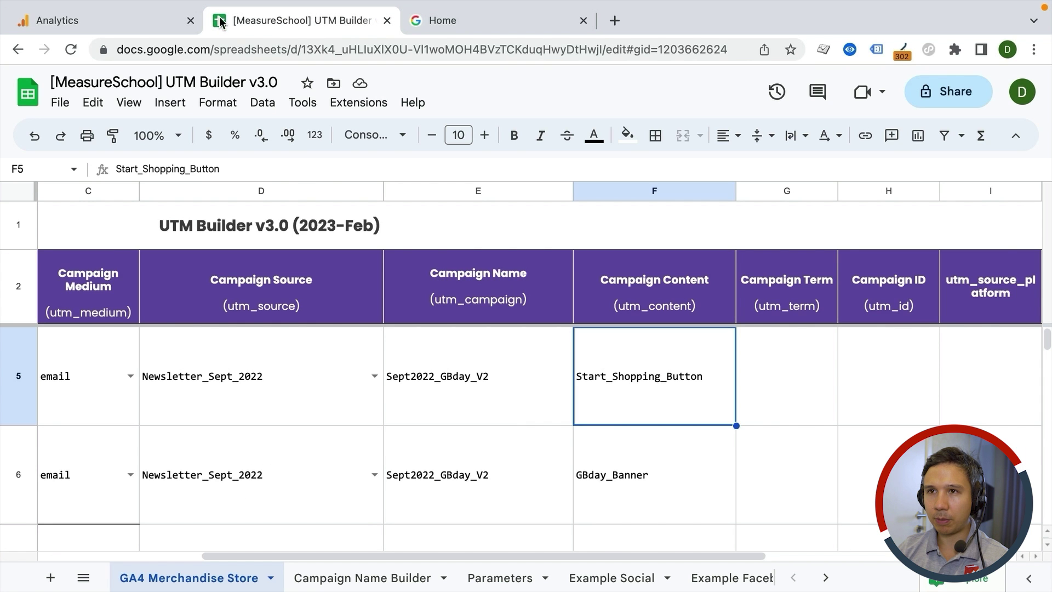
left_click(96, 25)
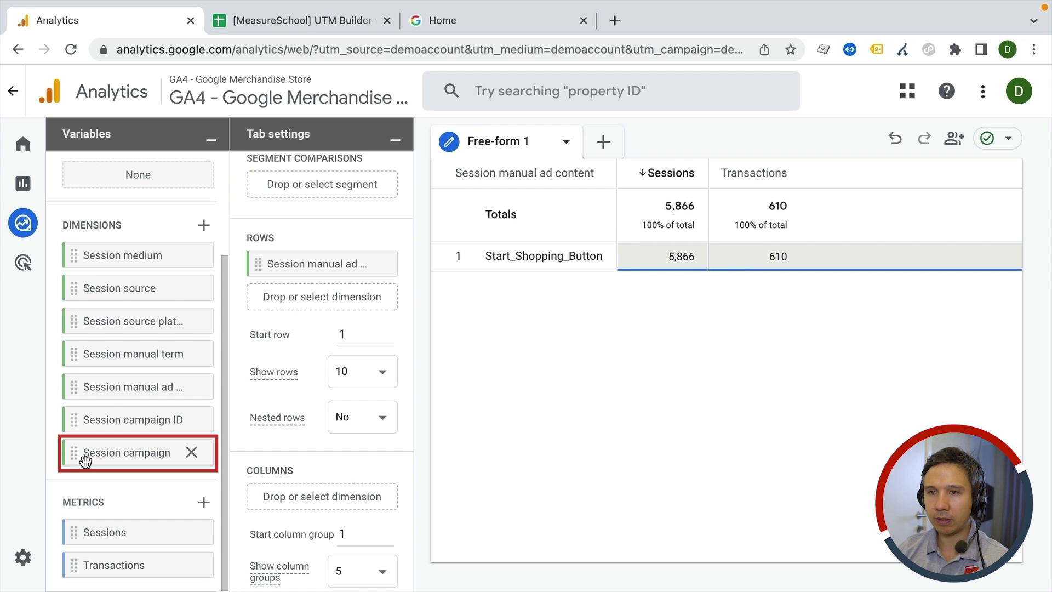
left_click_drag(82, 459, 322, 274)
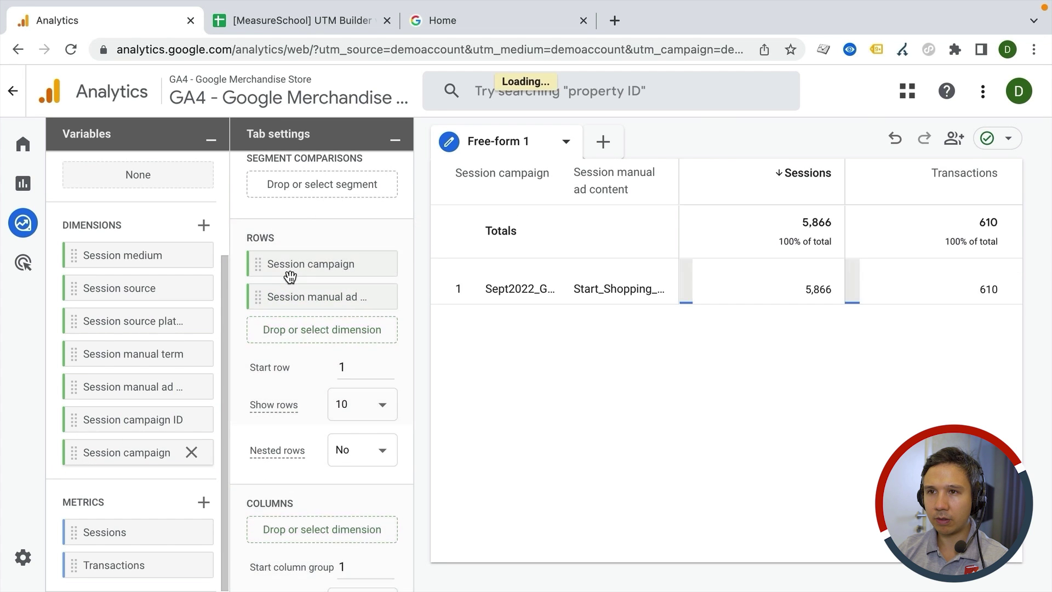
Delete the Sept2022_GBday_V1 value from the Session campaign filter
scroll(308, 408, "down", 5)
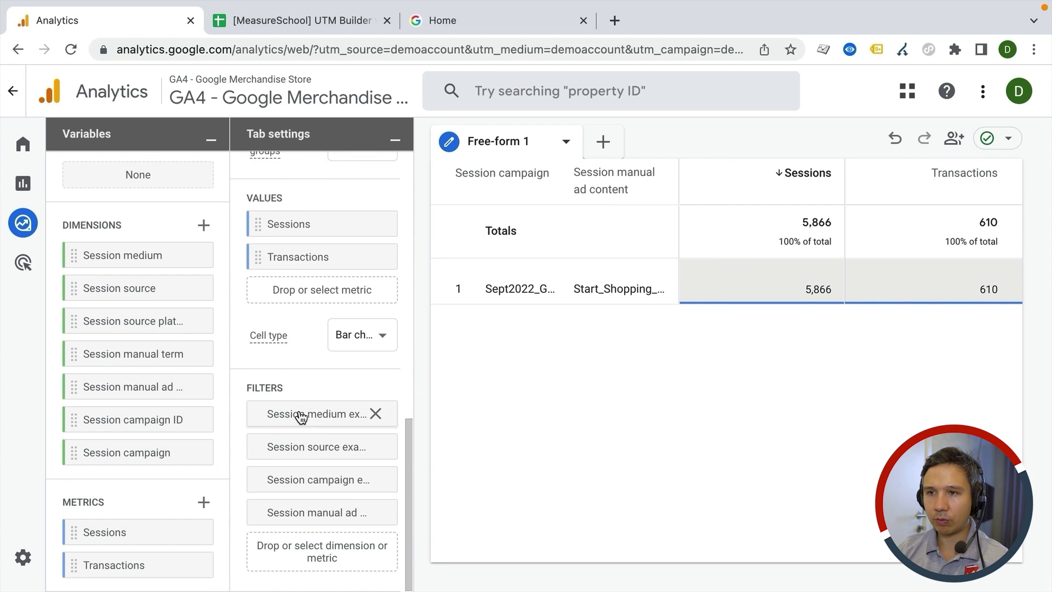
left_click(310, 487)
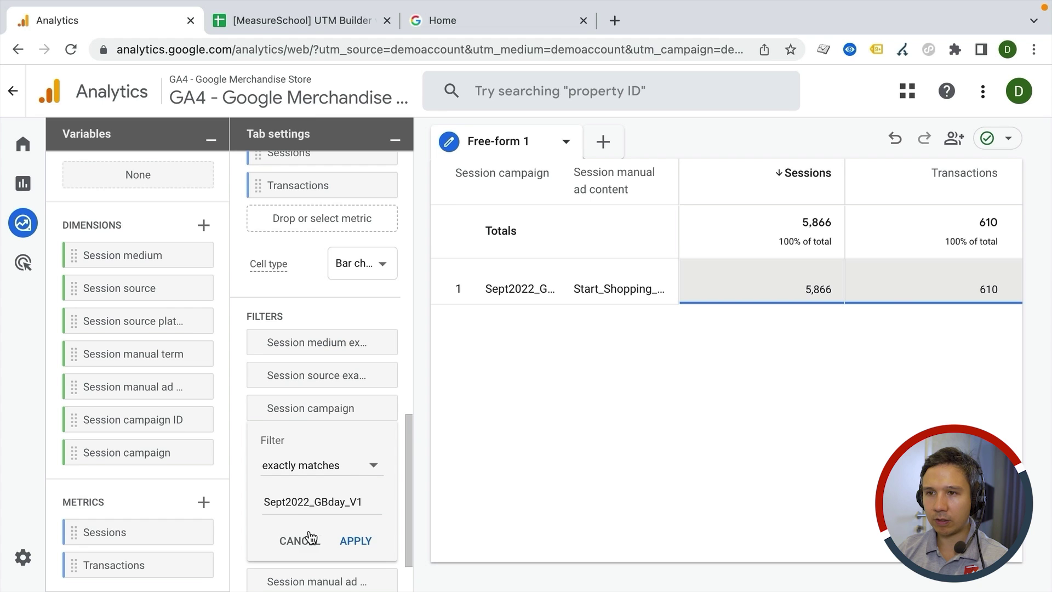
double_click(308, 503)
key("BackSpace")
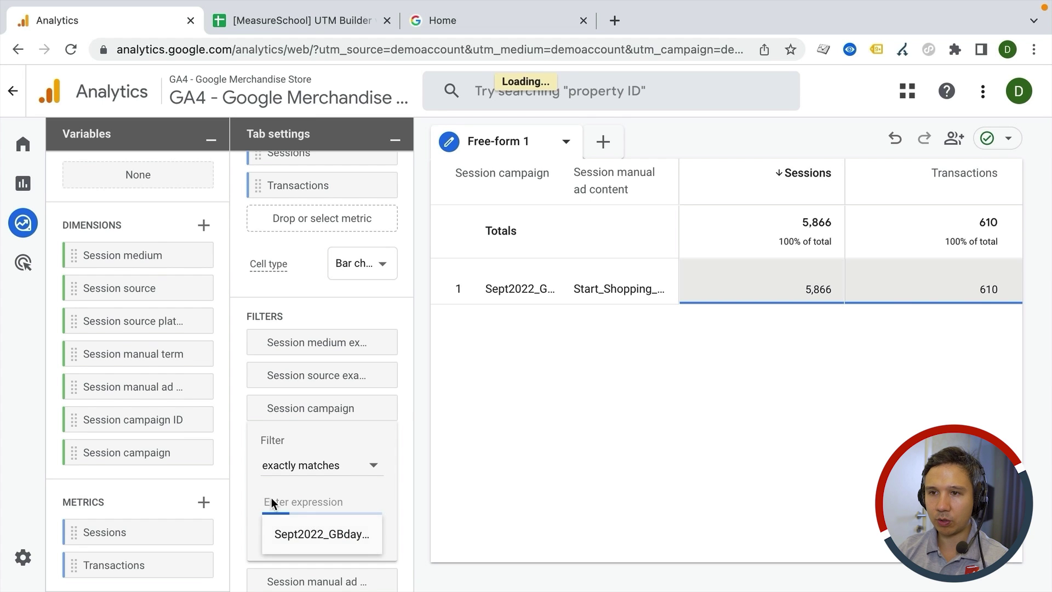
Remove the Session campaign filter so V1 and V2 rows total 6,554 sessions, and collapse both panels
left_click(306, 547)
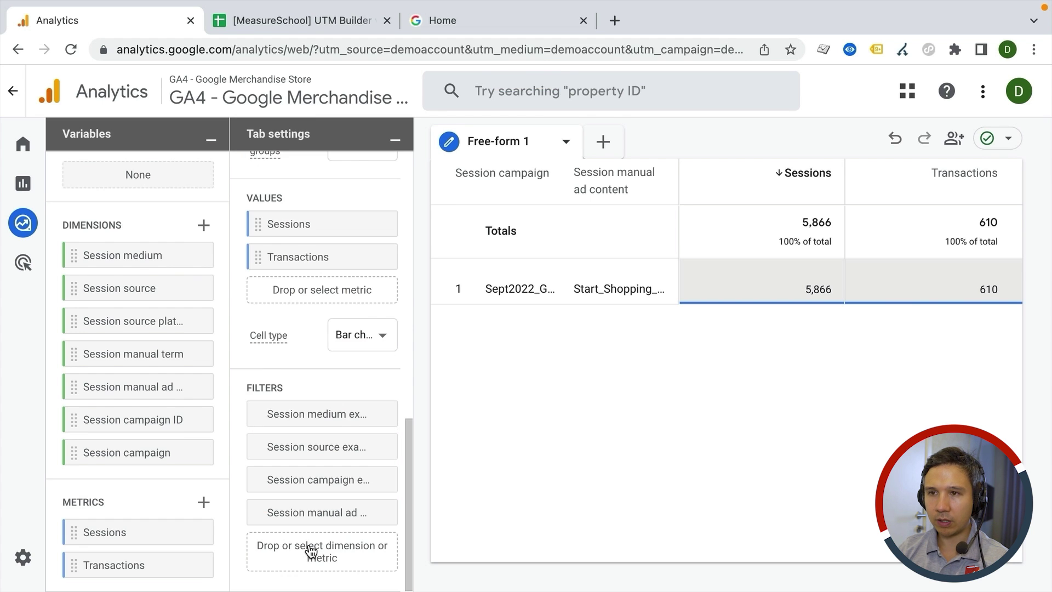
left_click(376, 480)
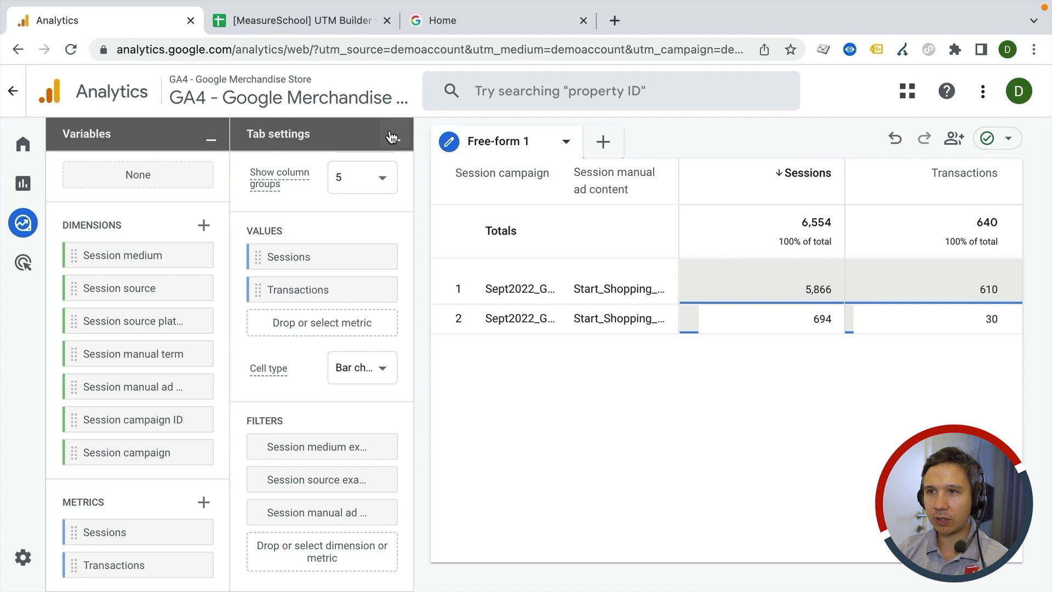
left_click(395, 140)
left_click(209, 141)
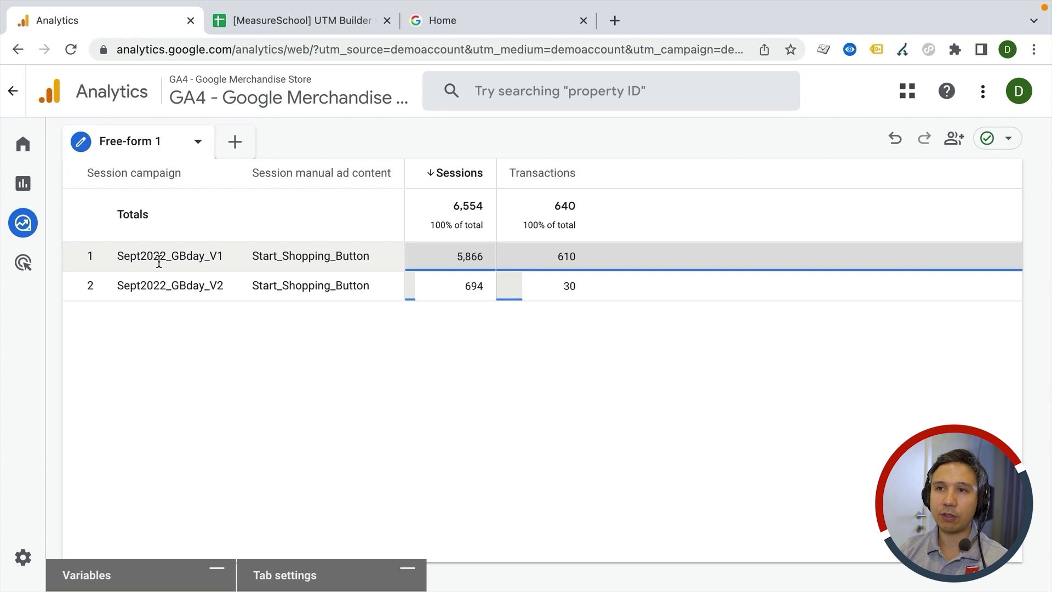
left_click(283, 20)
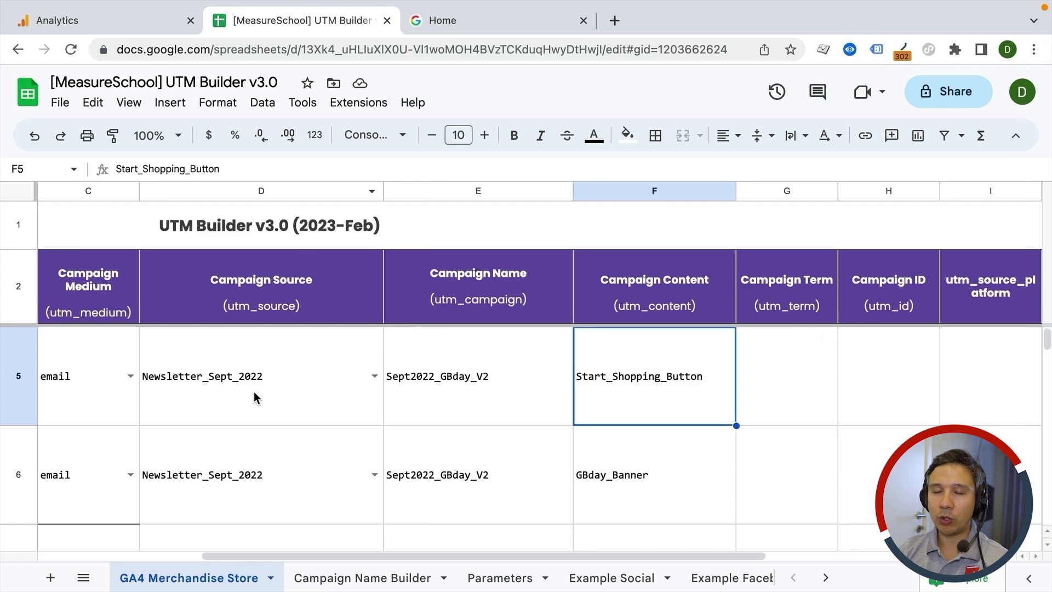
scroll(255, 391, "left", 5)
scroll(199, 398, "down", 1)
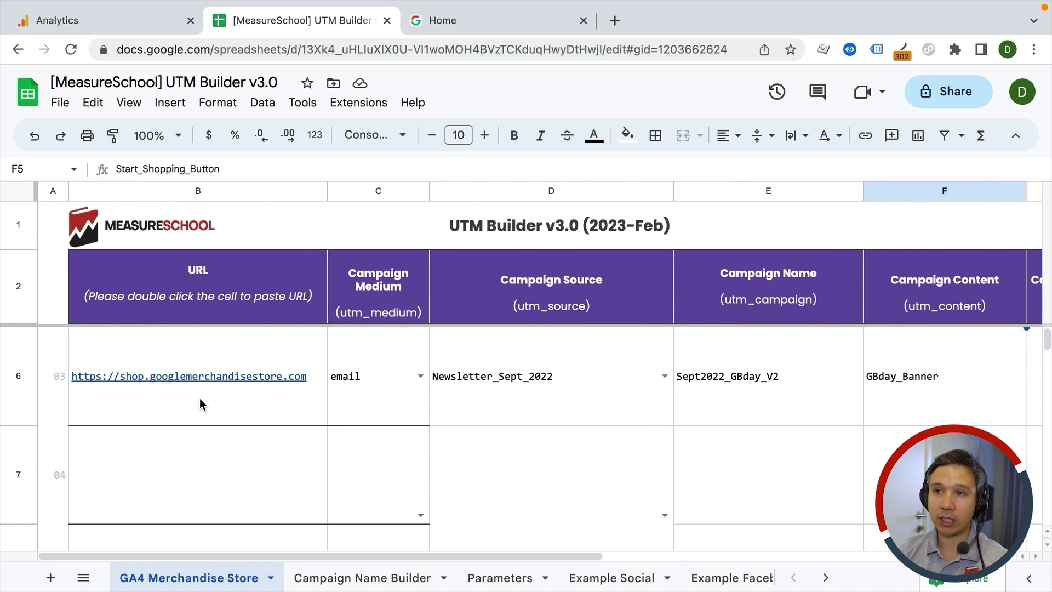
scroll(200, 398, "up", 2)
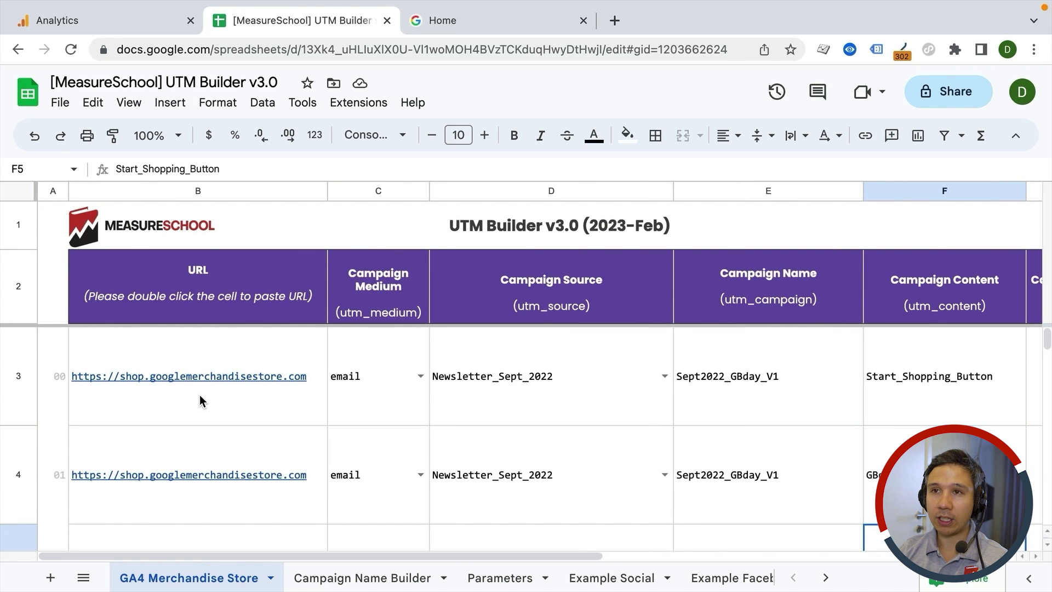
left_click(107, 22)
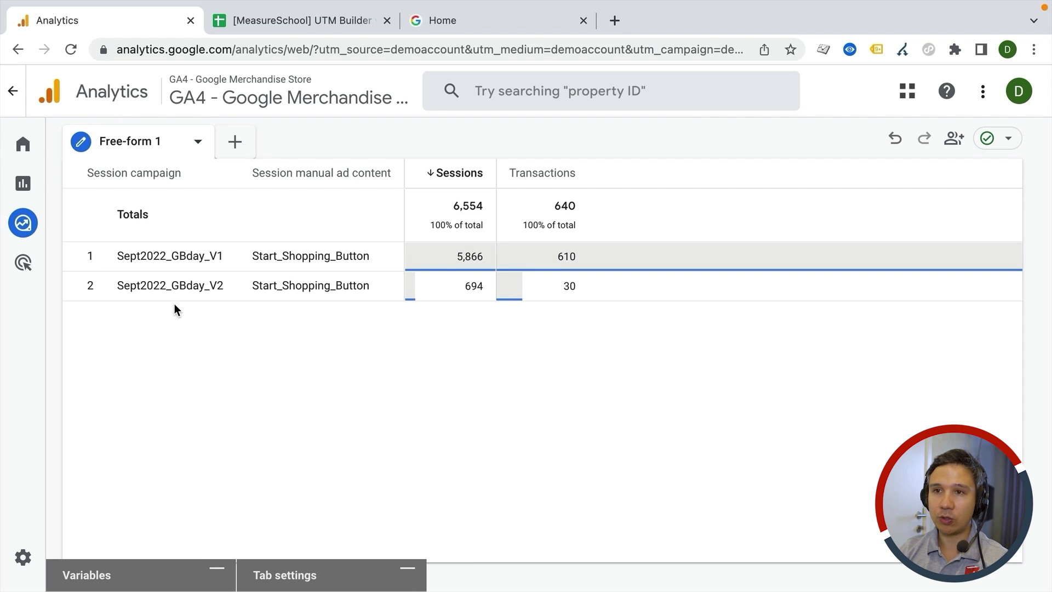
Reopen the panels and create a segment from the Sept2022_GBday_V1 Start_Shopping_Button row
left_click(146, 574)
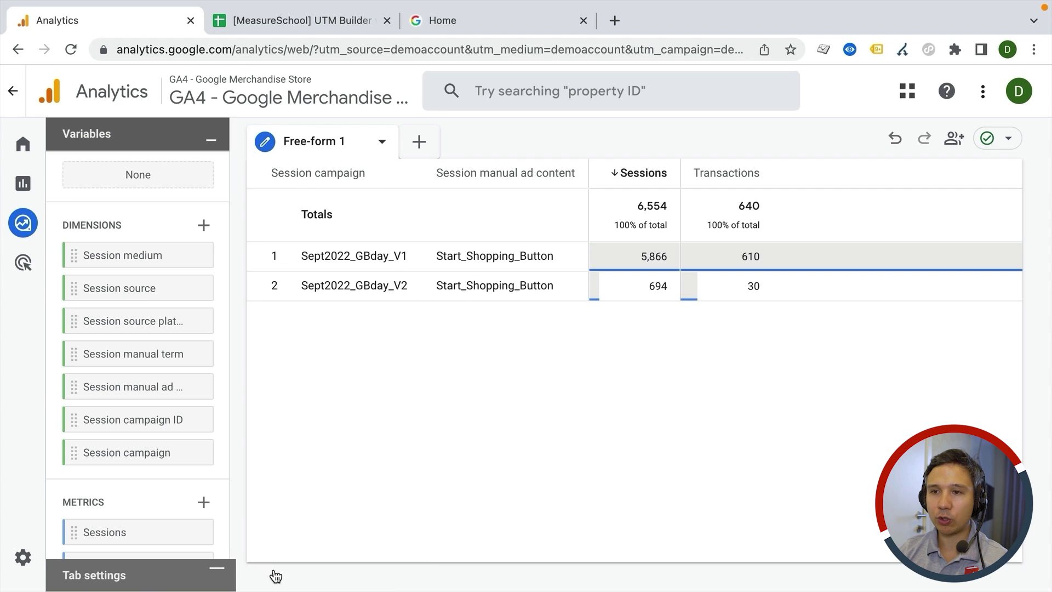
left_click(149, 577)
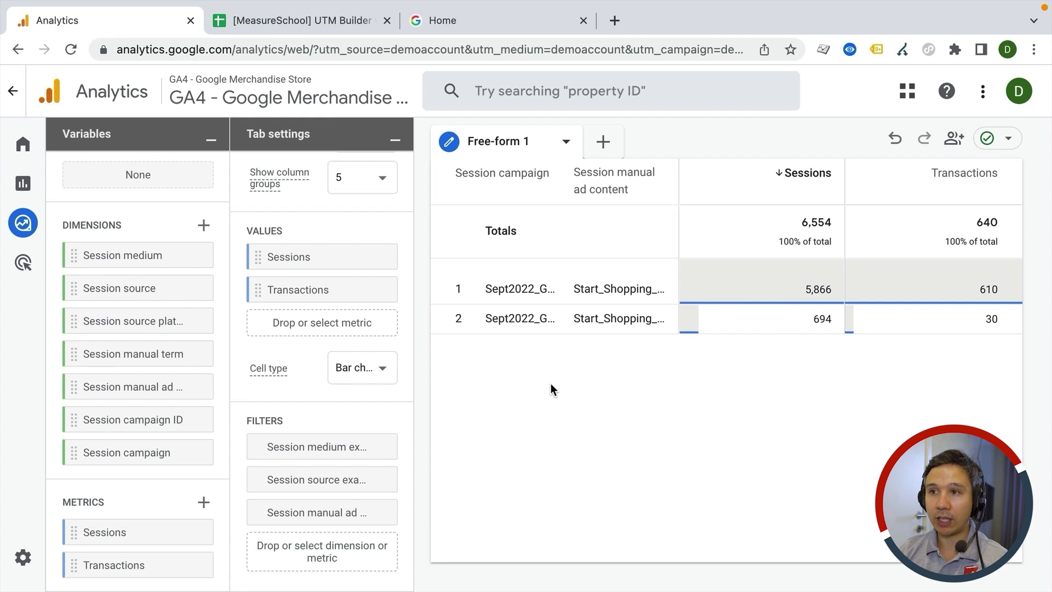
left_click(598, 284)
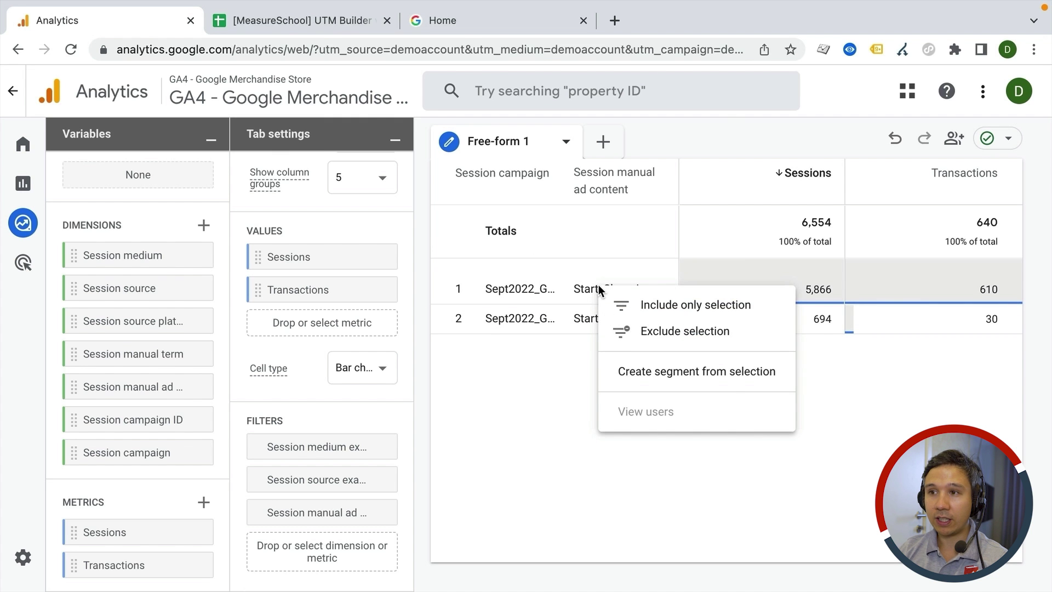
left_click(629, 372)
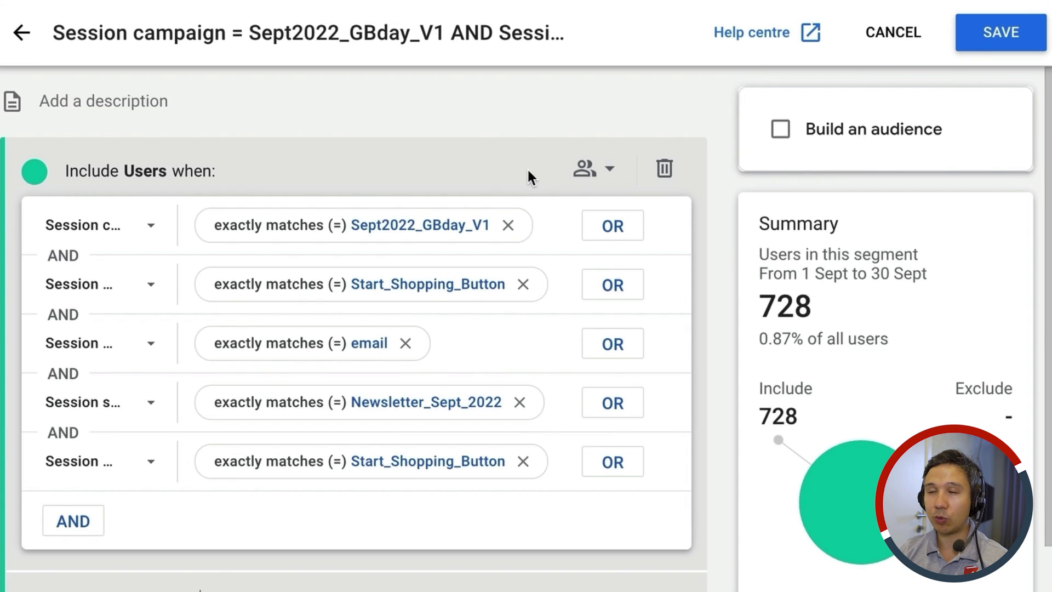
Name the segment 'Bday campaign', save it, and remove the Session medium filter
left_click(418, 31)
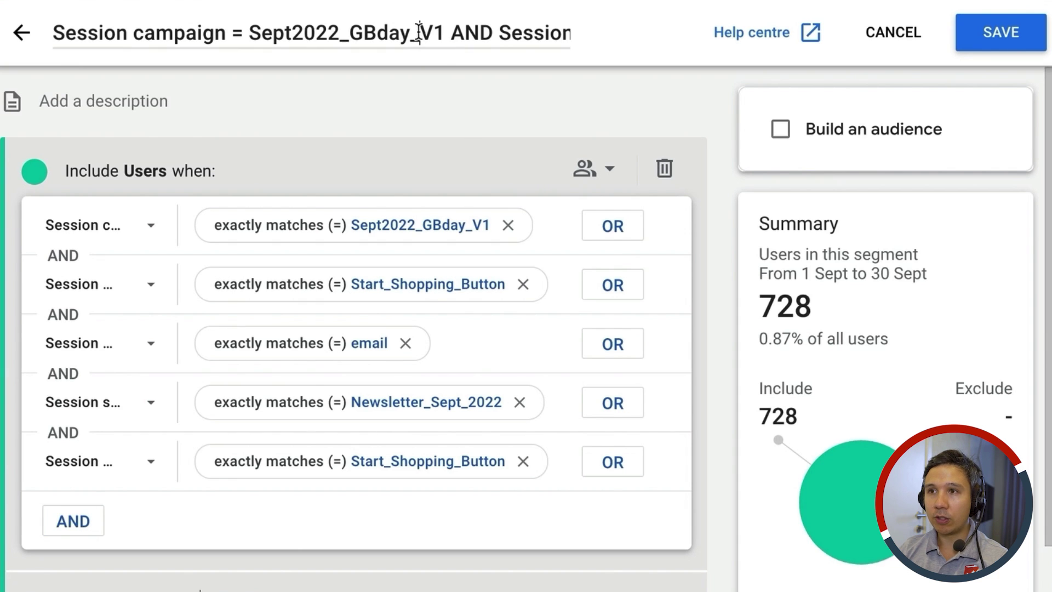
key("ctrl+a")
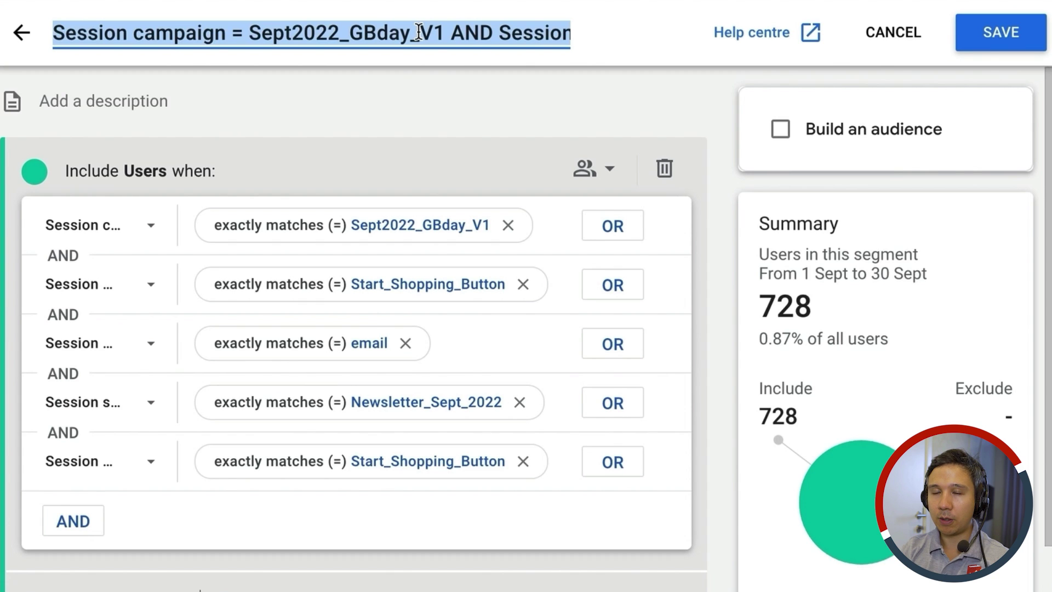
type("Bday campaign")
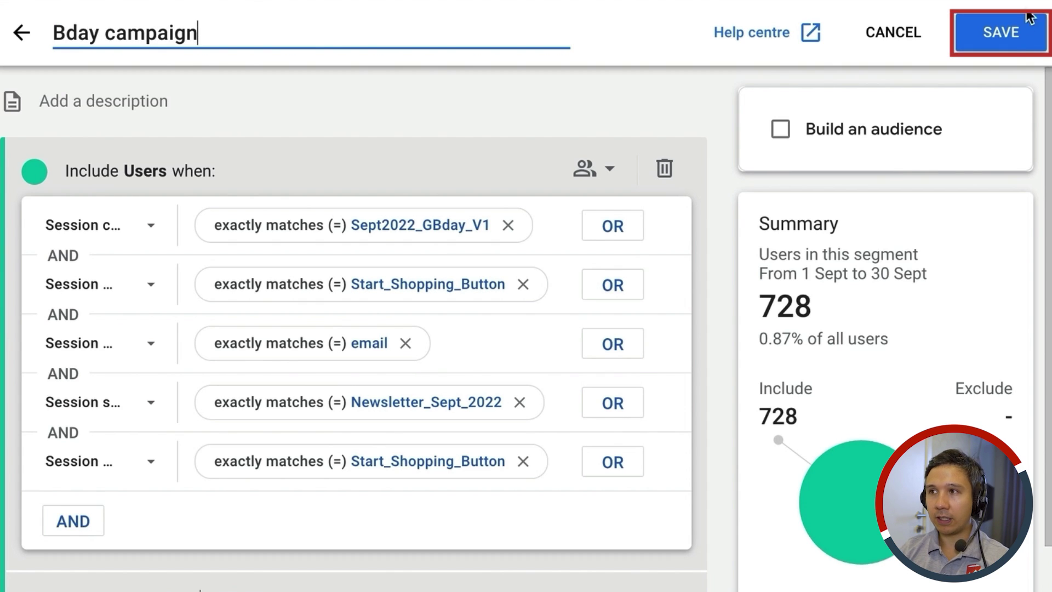
left_click(1018, 33)
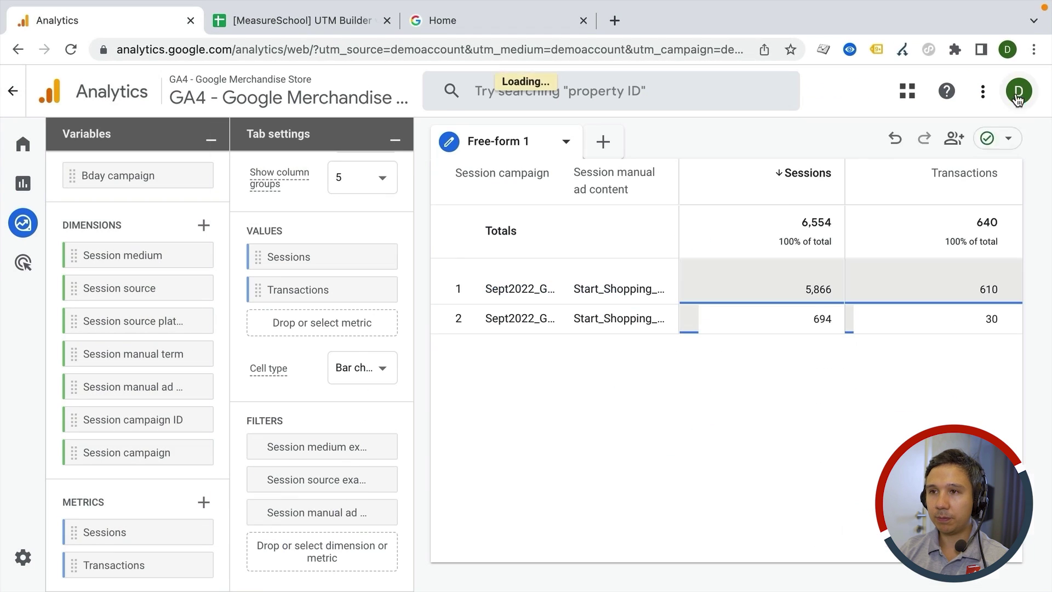
left_click(375, 447)
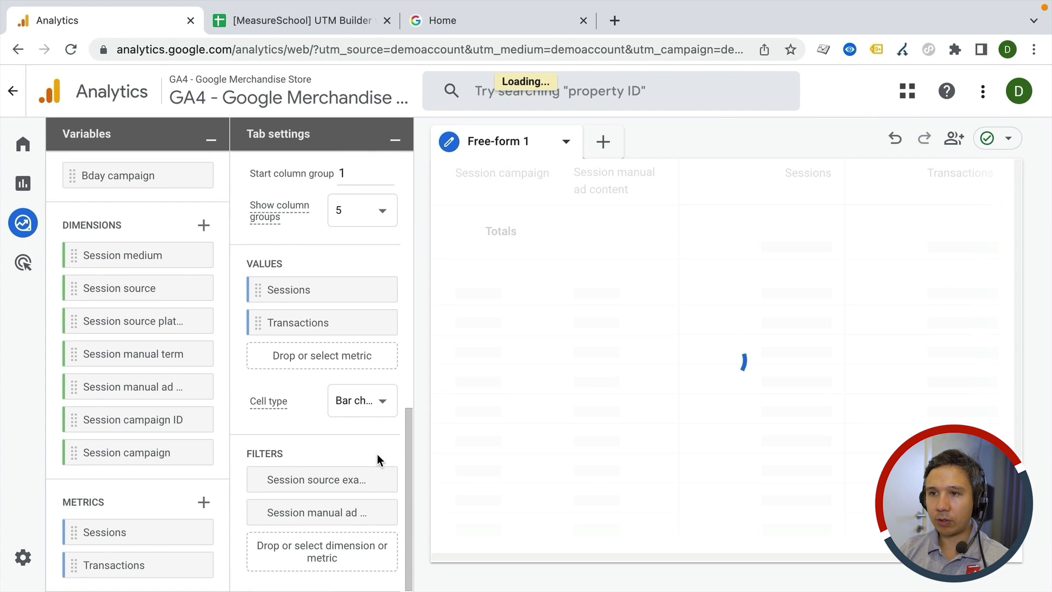
Remove the source and ad content filters and break rows down by Session medium and source
left_click(375, 480)
left_click(376, 511)
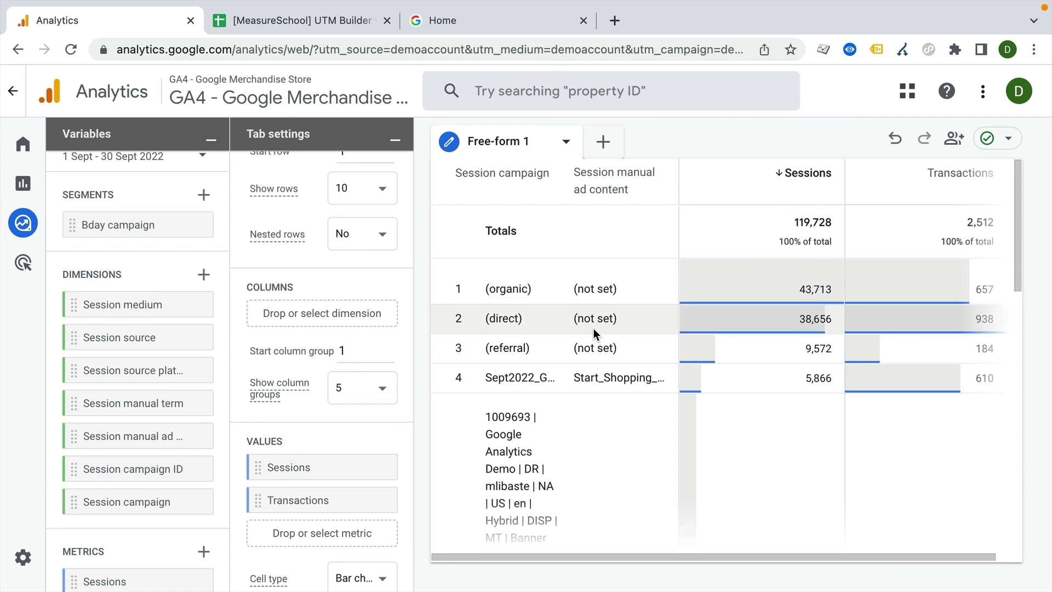
scroll(593, 327, "down", 1)
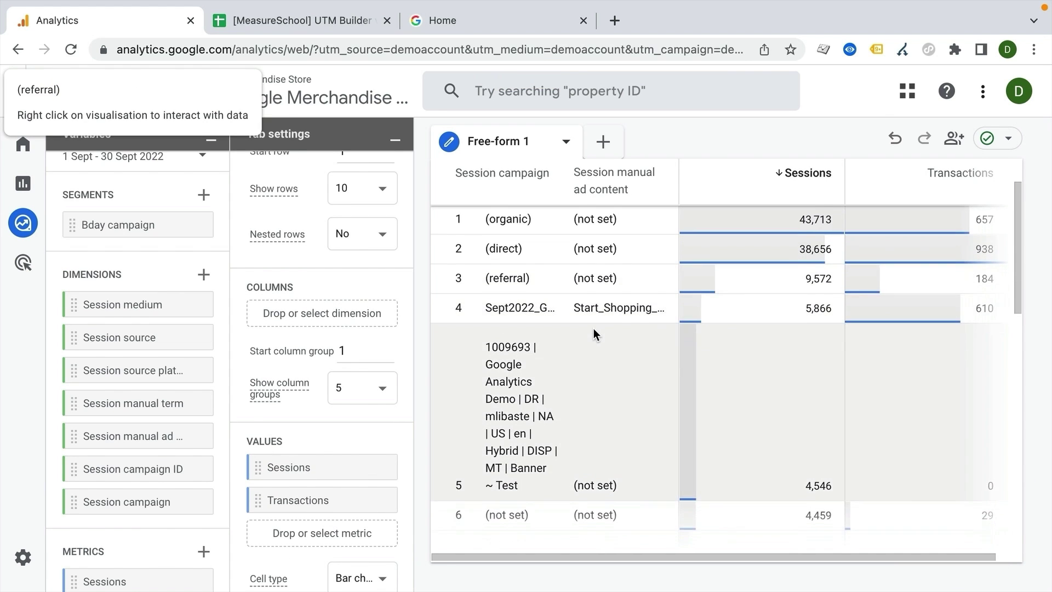
scroll(593, 327, "down", 3)
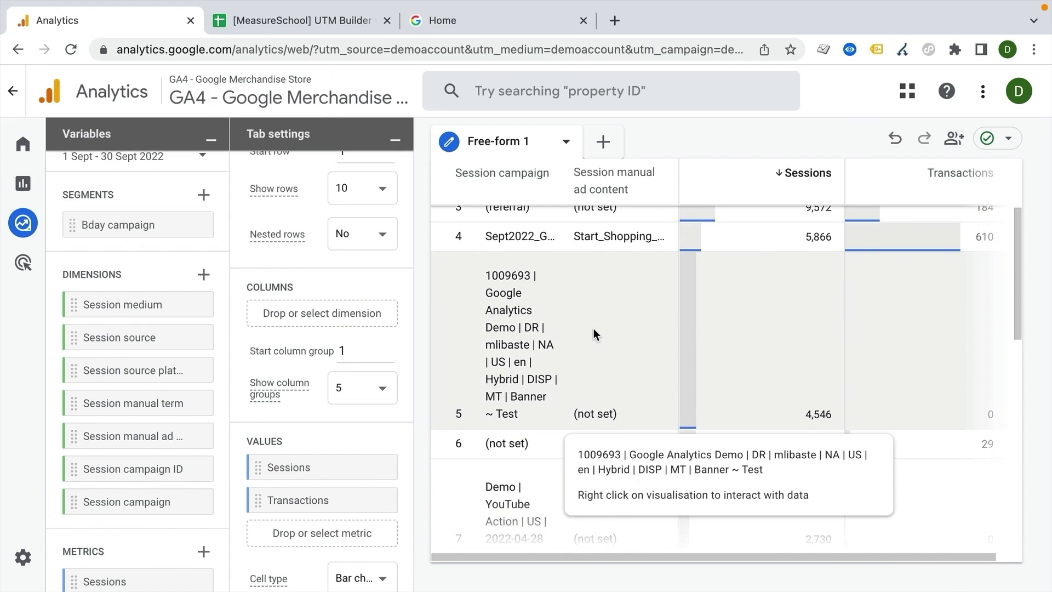
left_click_drag(123, 304, 296, 301)
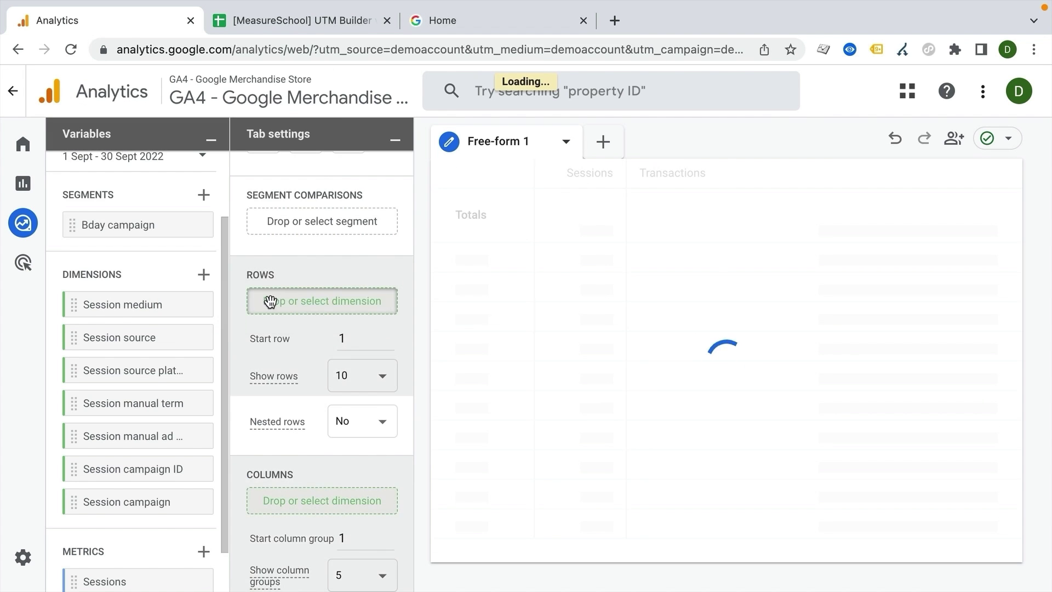
left_click_drag(103, 338, 302, 335)
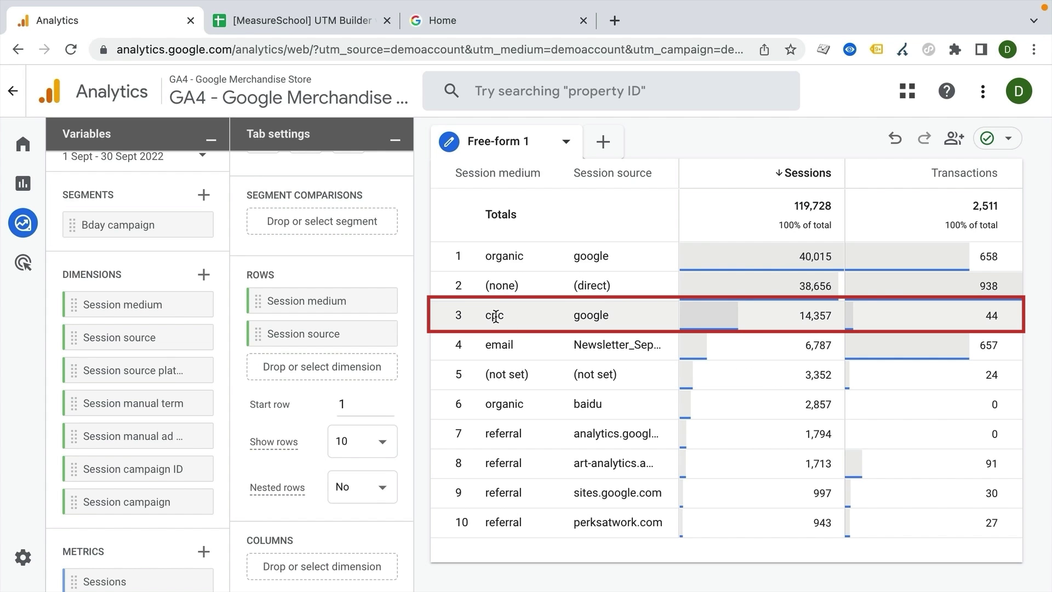
Include only the cpc / google row and remove the Session medium and source rows
left_click(599, 312)
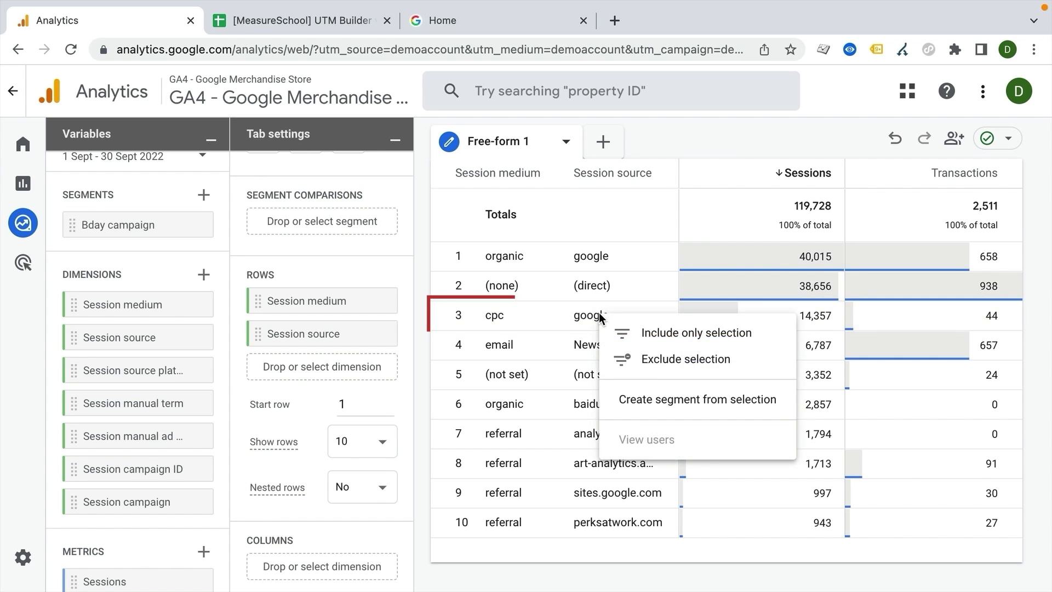
left_click(666, 344)
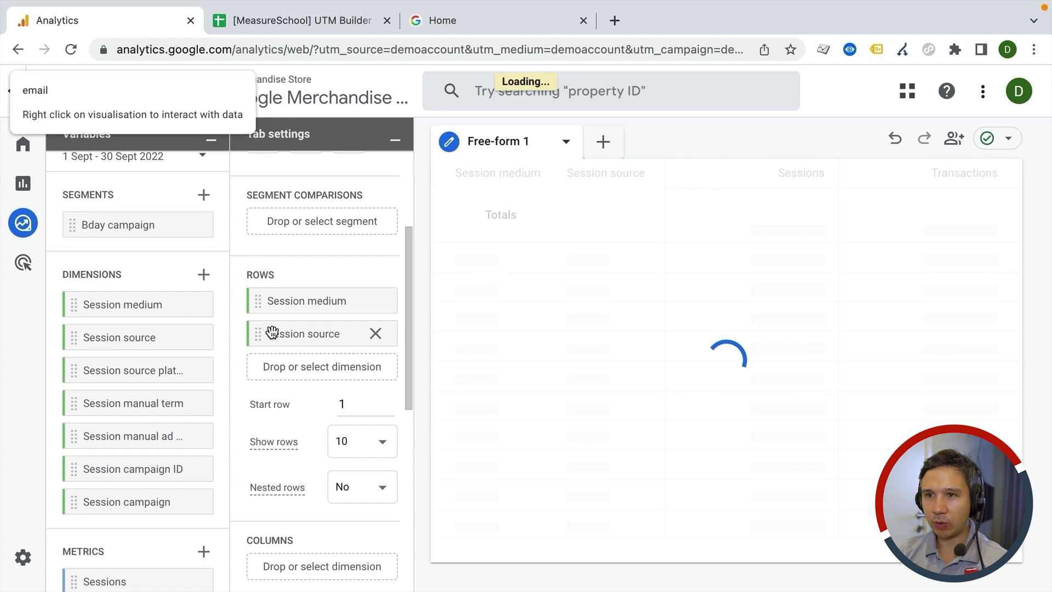
left_click(375, 300)
left_click(375, 301)
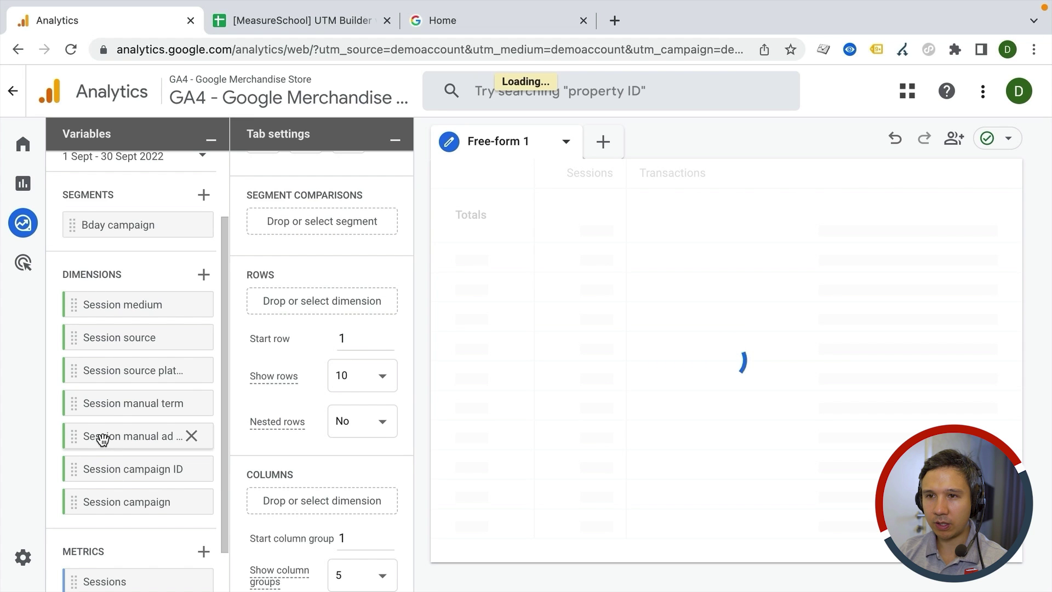
List rows by Session campaign then Session manual ad content, topped by a 4,546-session campaign
left_click_drag(104, 438, 318, 300)
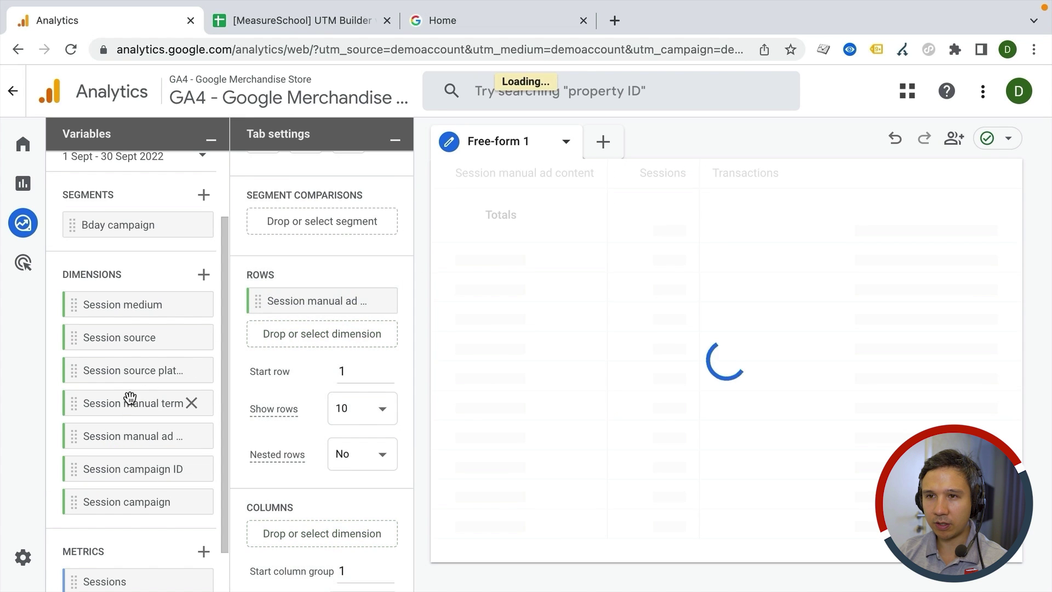
left_click_drag(120, 500, 320, 292)
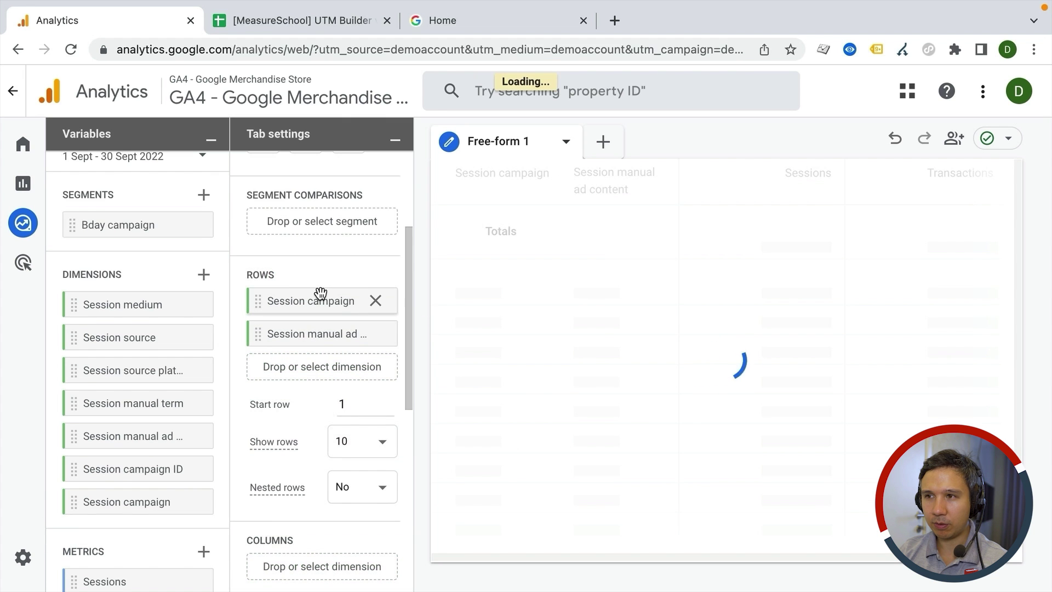
scroll(562, 336, "down", 5)
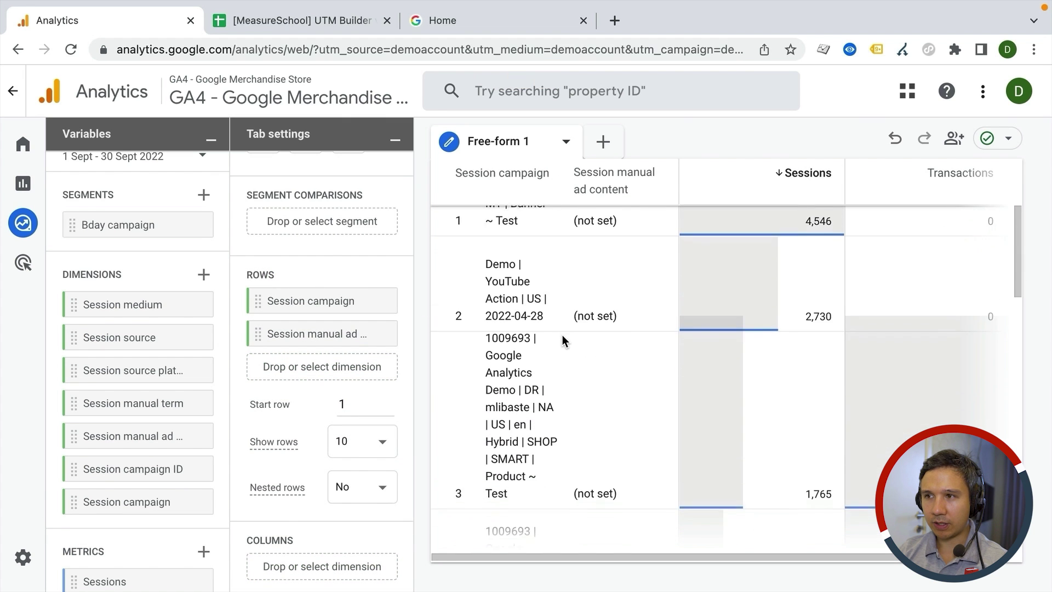
scroll(562, 334, "up", 1)
Save a new segment from the YouTube Action campaign row
right_click(514, 307)
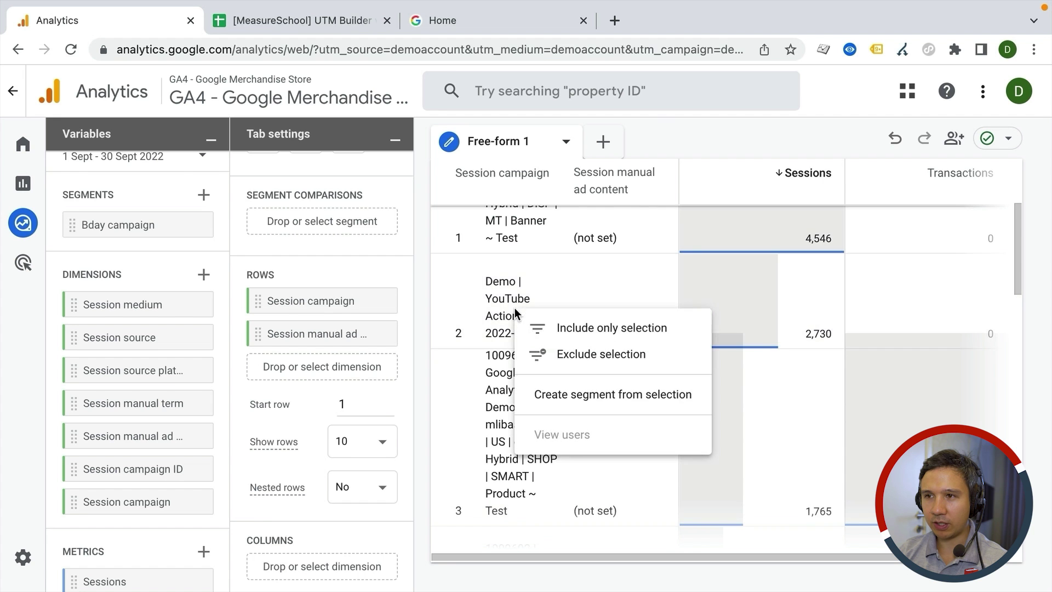
left_click(583, 397)
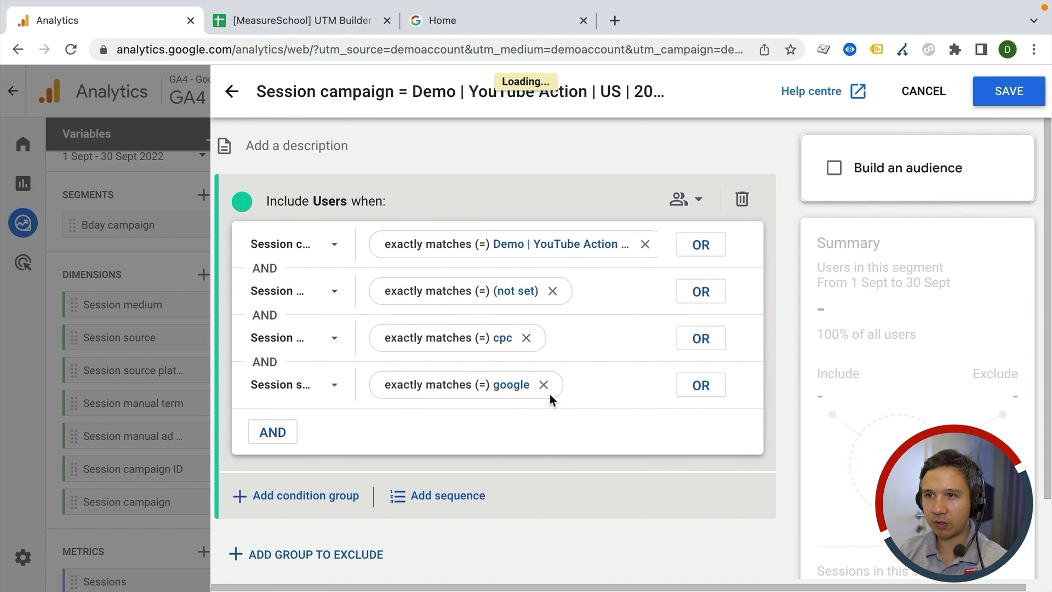
left_click(1006, 93)
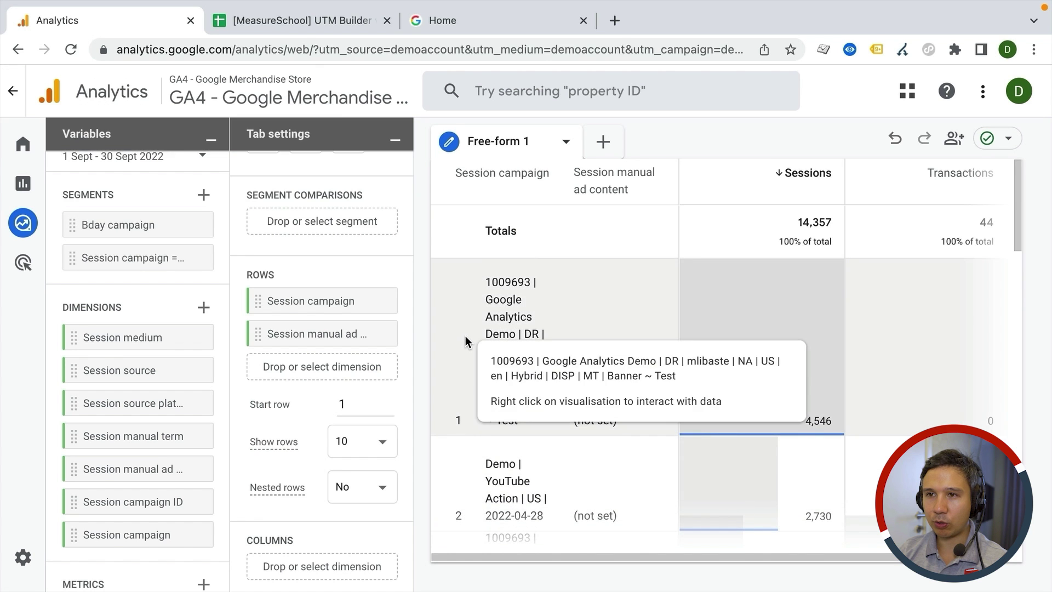
Show rows by Session medium without filters, comparing Bday campaign (2,877) against the YouTube cpc segment (1,821)
left_click(376, 301)
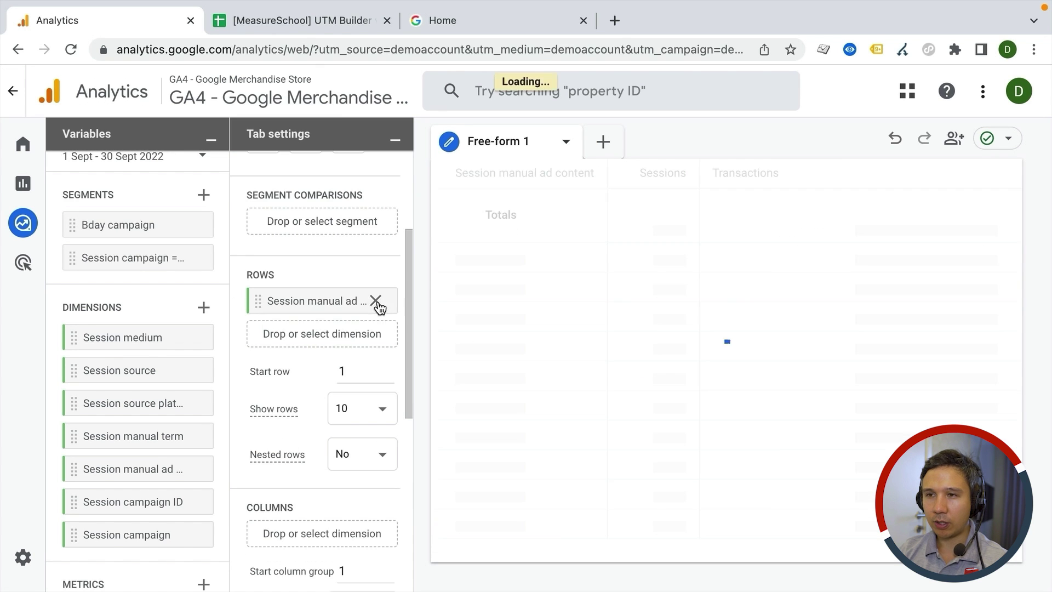
left_click(378, 305)
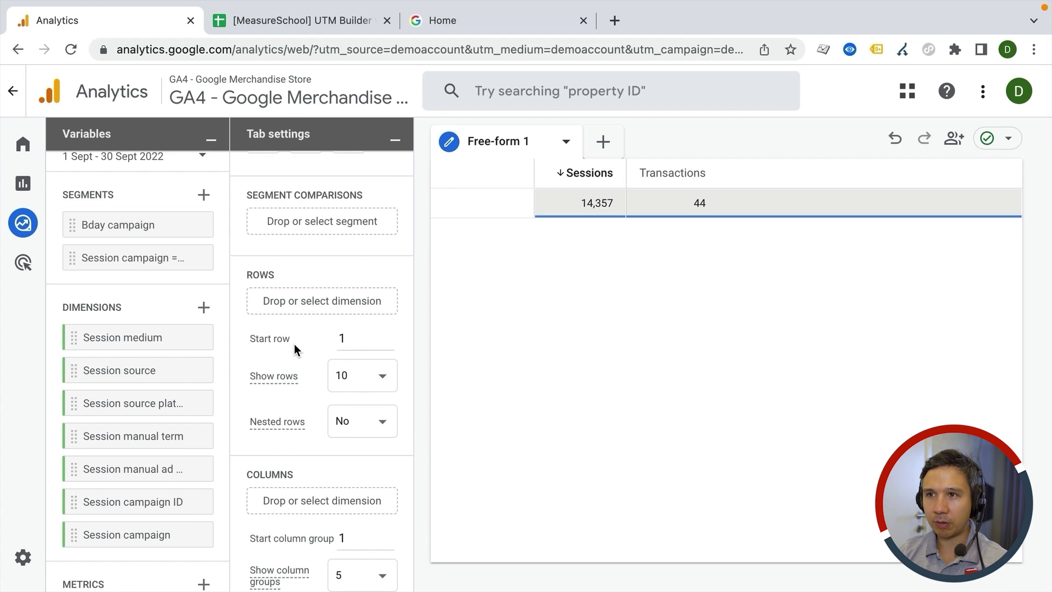
left_click_drag(147, 336, 309, 299)
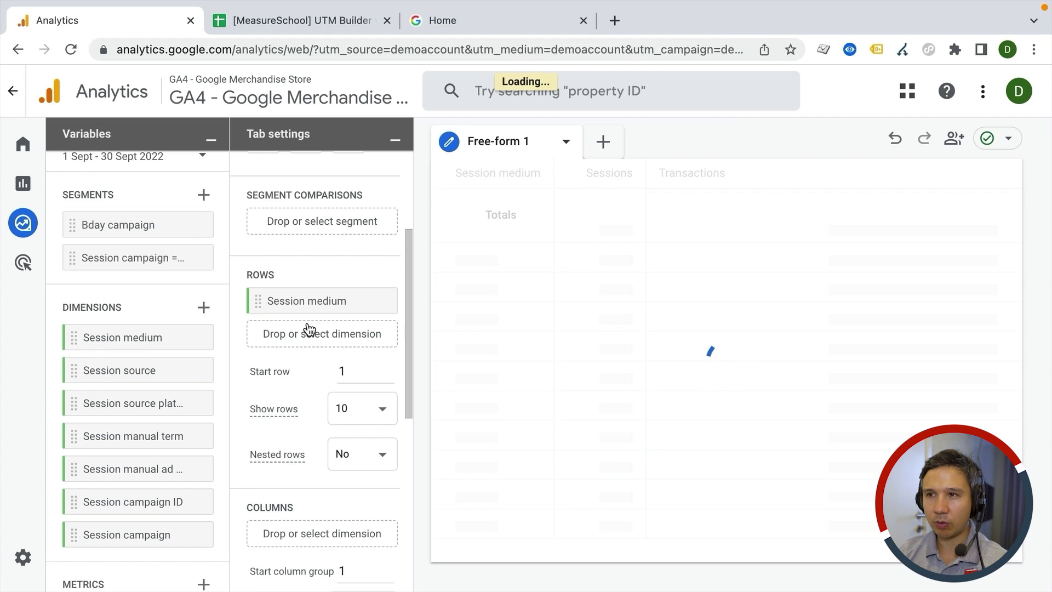
scroll(351, 411, "down", 7)
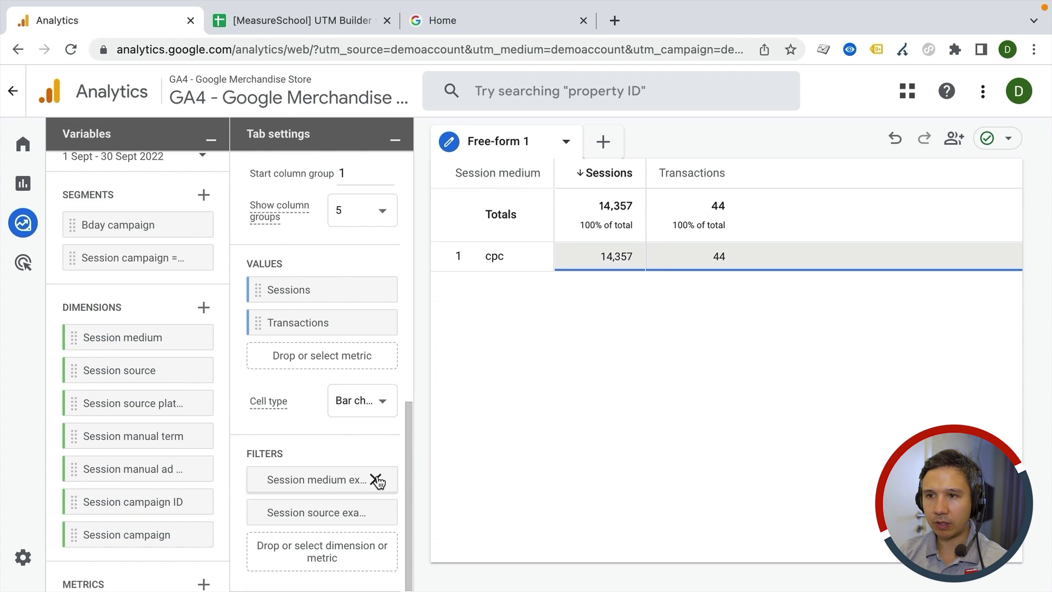
left_click(376, 480)
scroll(333, 482, "up", 8)
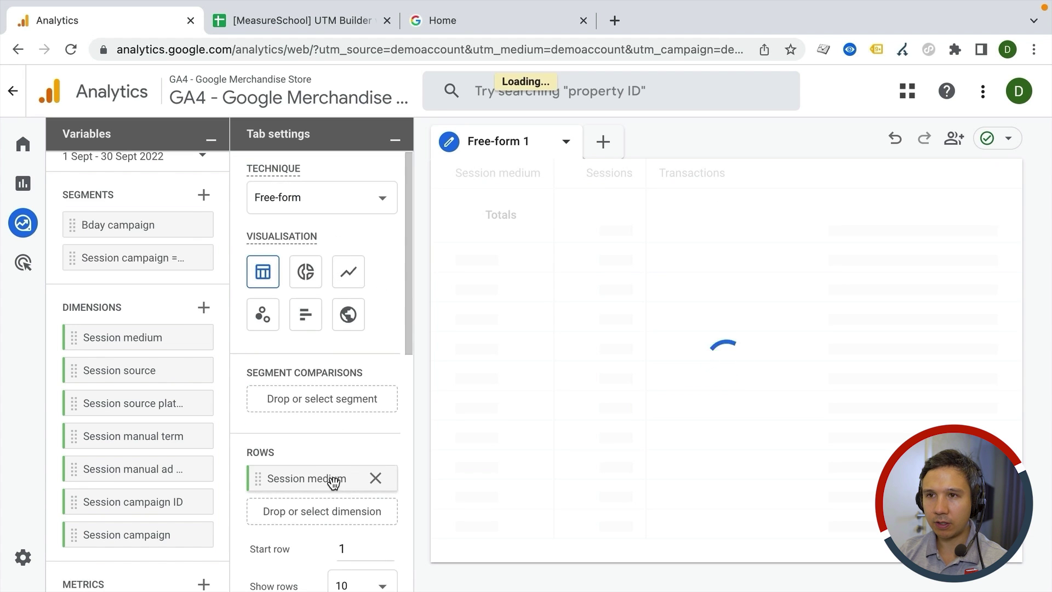
left_click_drag(91, 224, 317, 394)
left_click_drag(127, 260, 308, 433)
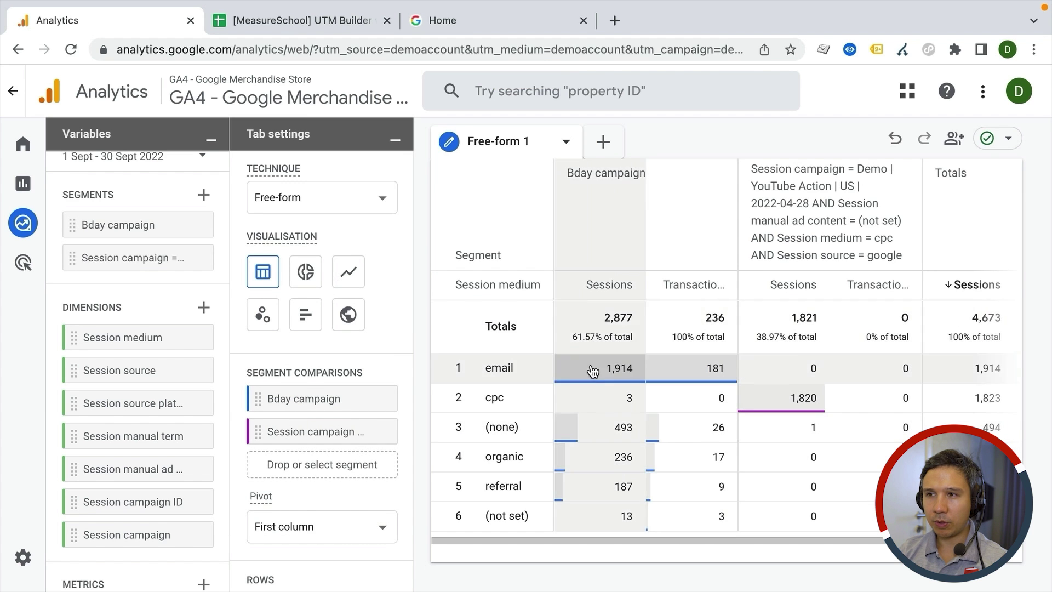
Review the Bday vs cpc/google segment table by medium, then switch the visualisation to a line chart
mouse_move(602, 296)
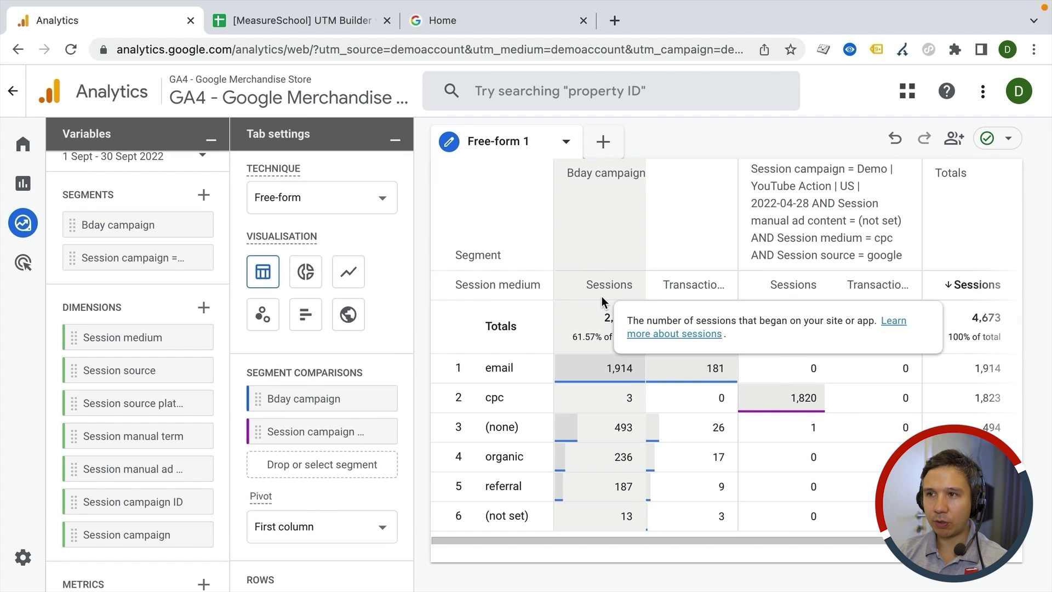
scroll(705, 430, "right", 1)
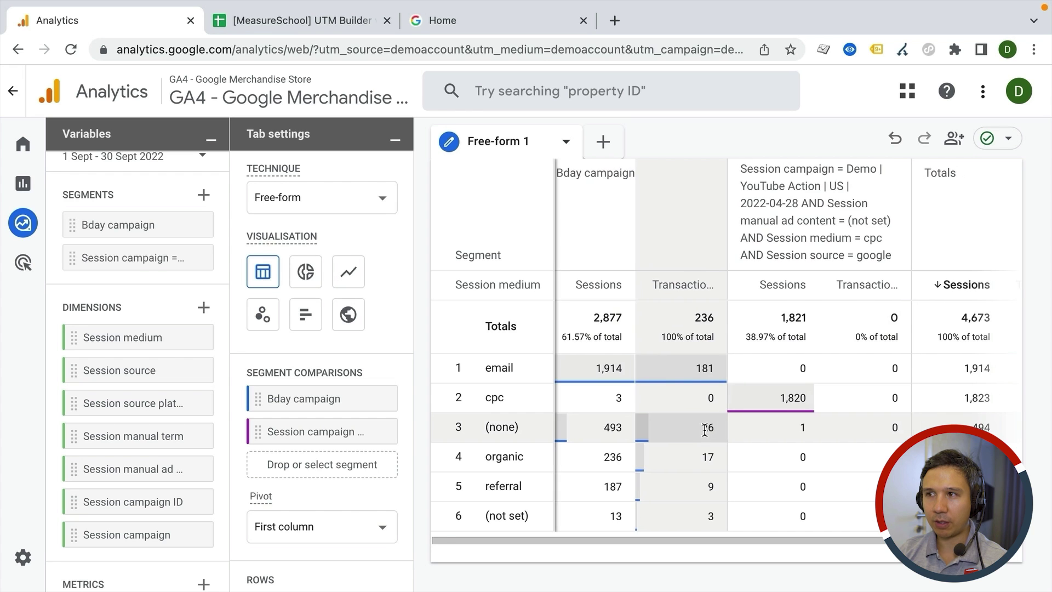
scroll(961, 348, "right", 3)
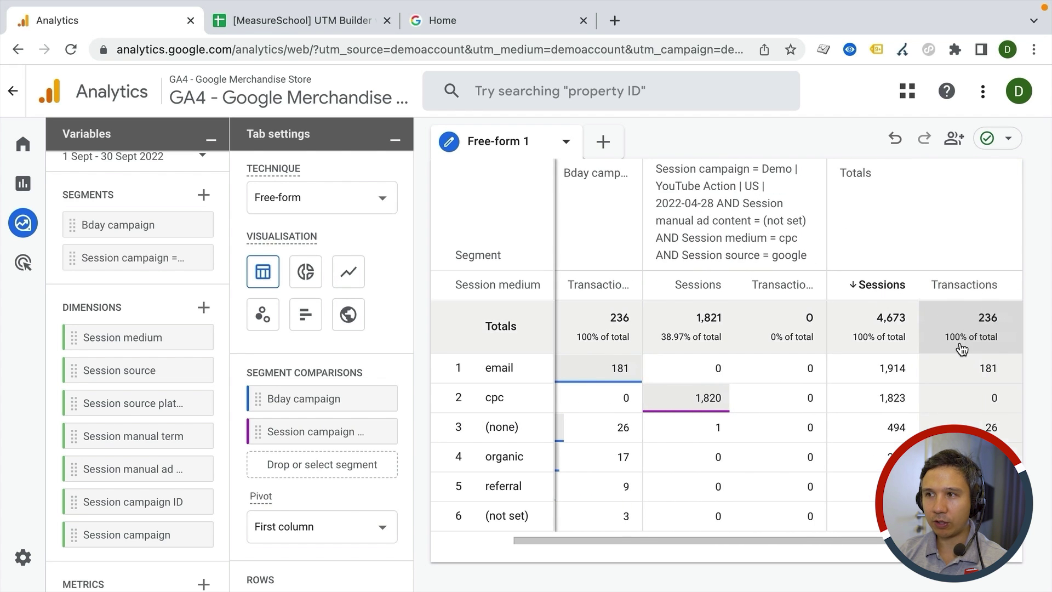
scroll(961, 348, "left", 3)
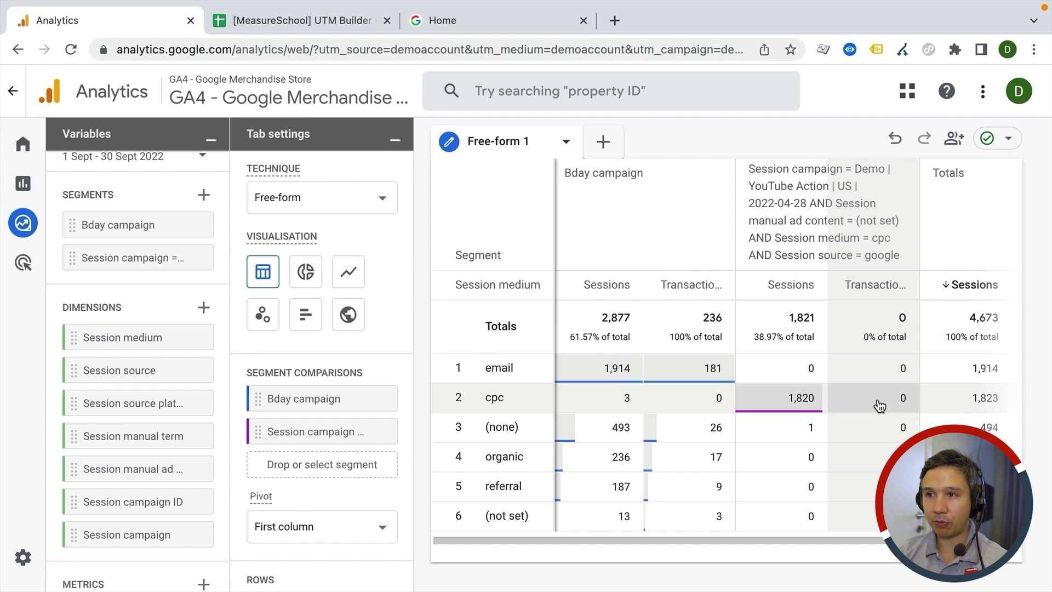
scroll(879, 404, "left", 1)
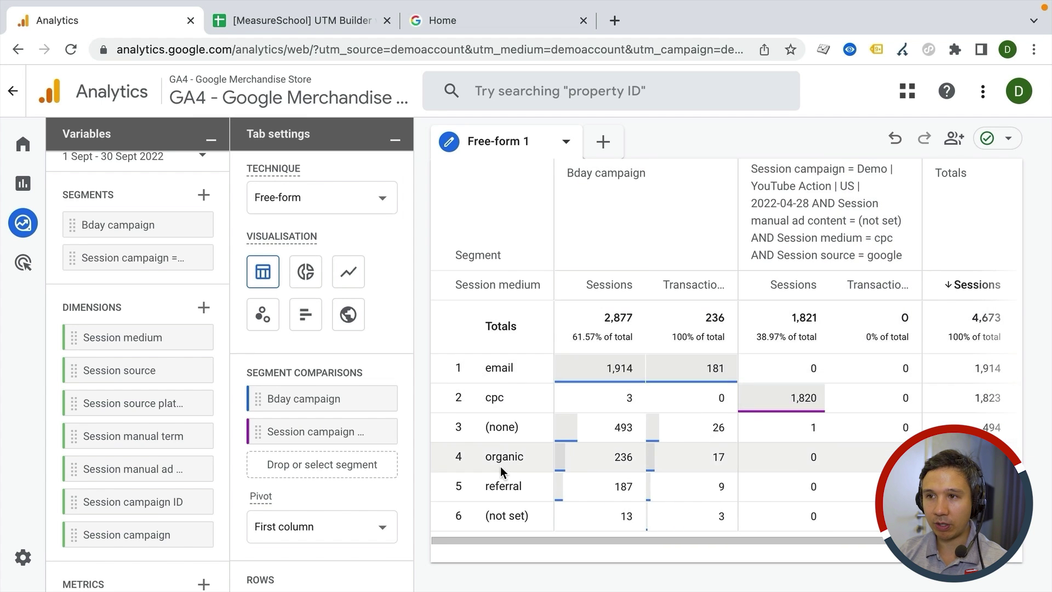
scroll(288, 446, "down", 4)
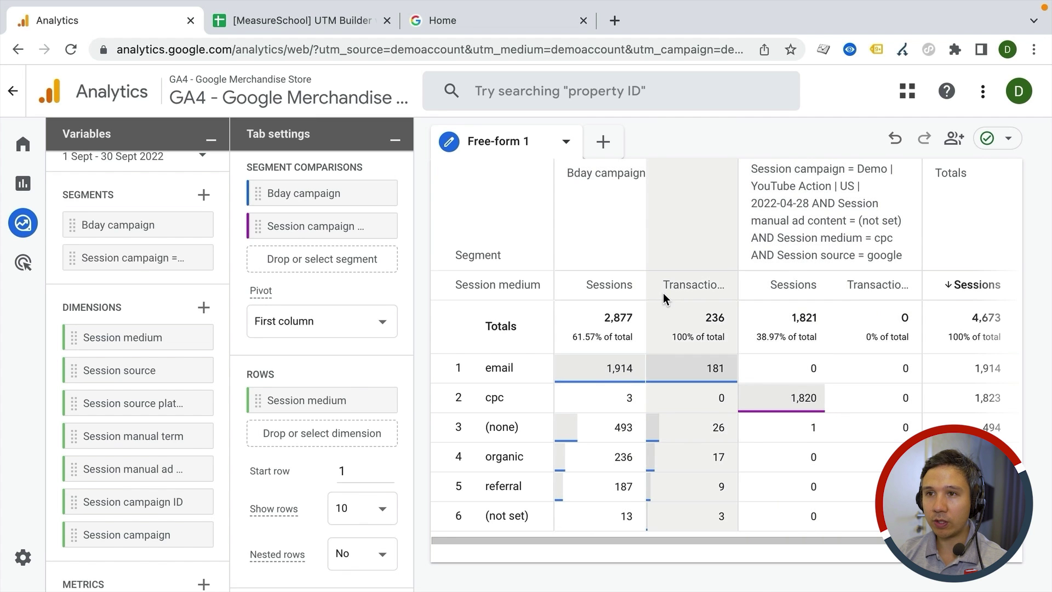
scroll(347, 371, "up", 4)
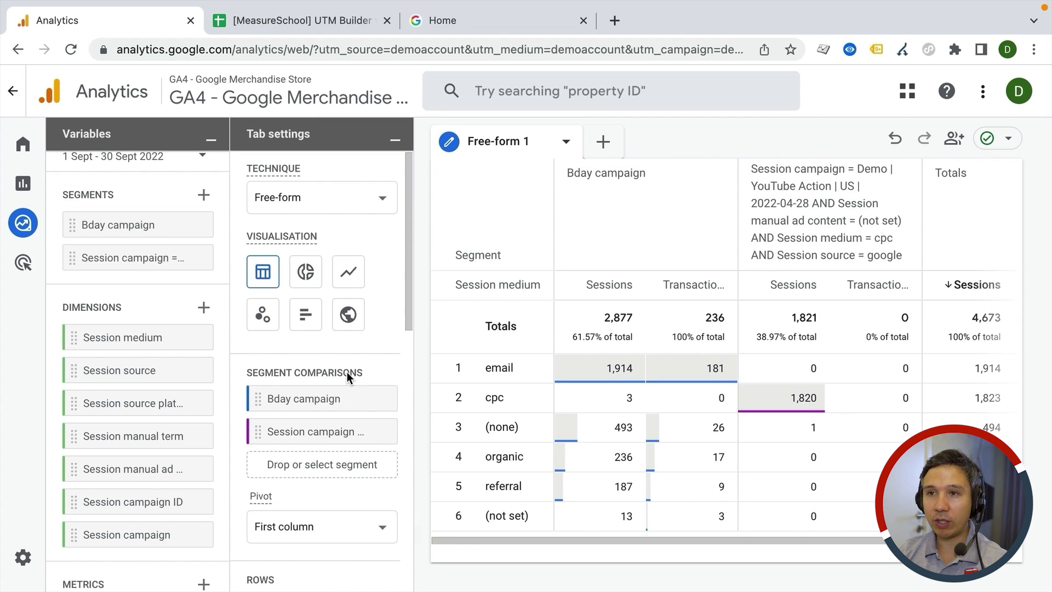
mouse_move(346, 372)
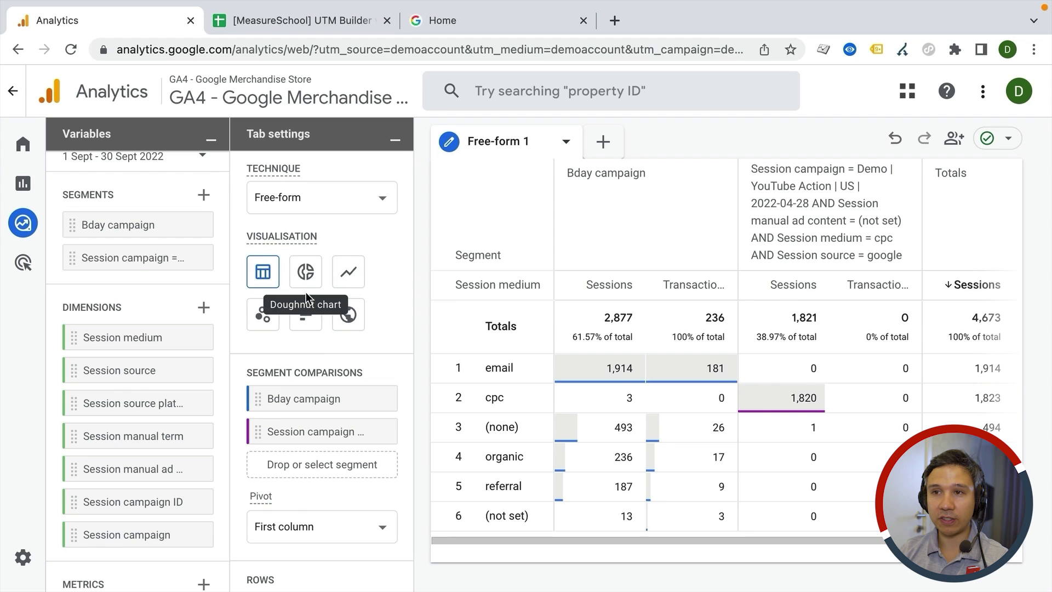
left_click(348, 278)
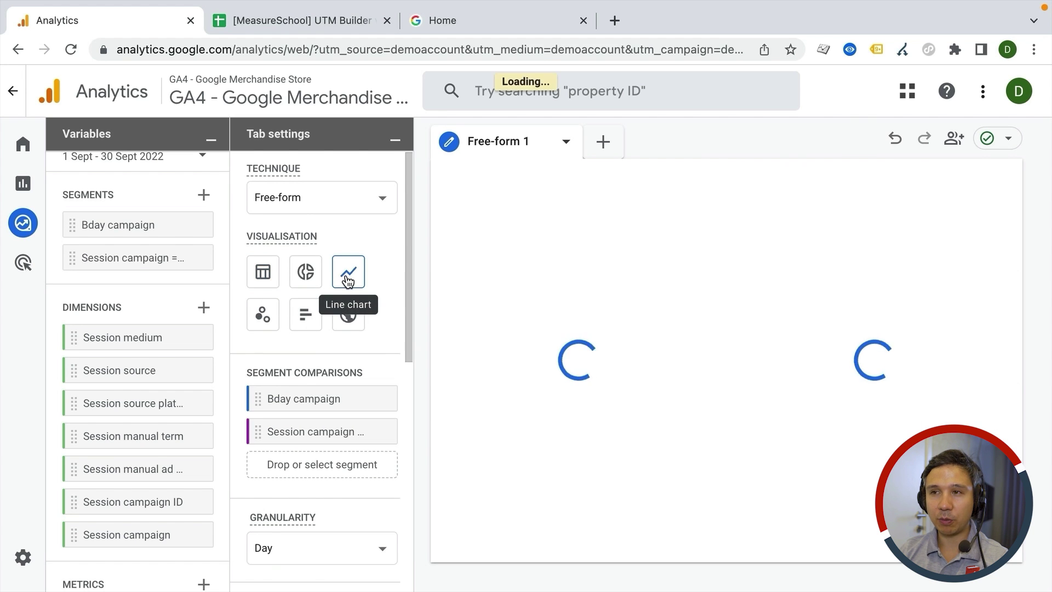